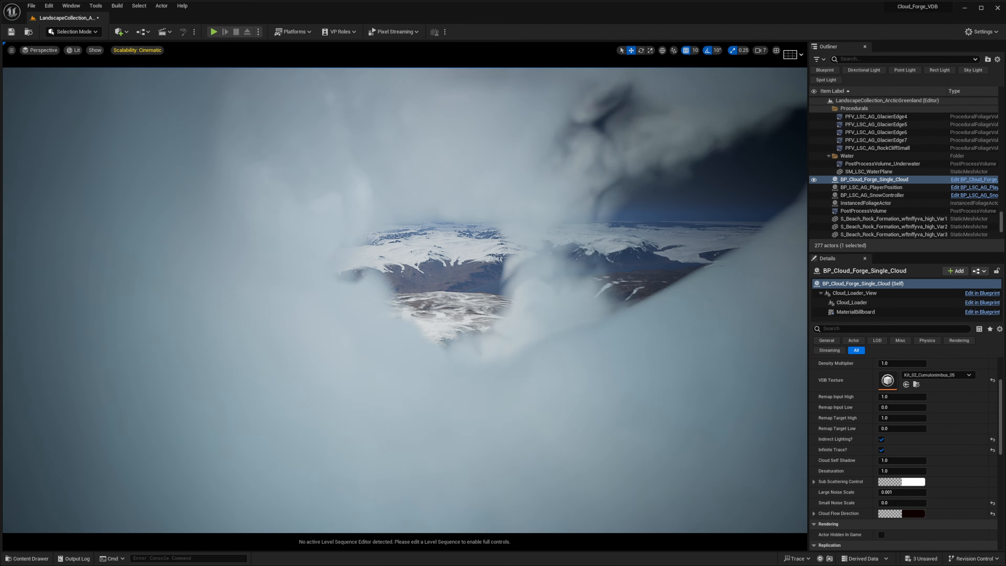
Examine the Ultra Dynamic Sky volumetric clouds around the iceberg from several viewpoints, from above and at water level
{"action": "scroll", "coordinate": [405, 299], "scroll_direction": "down", "scroll_amount": 1}
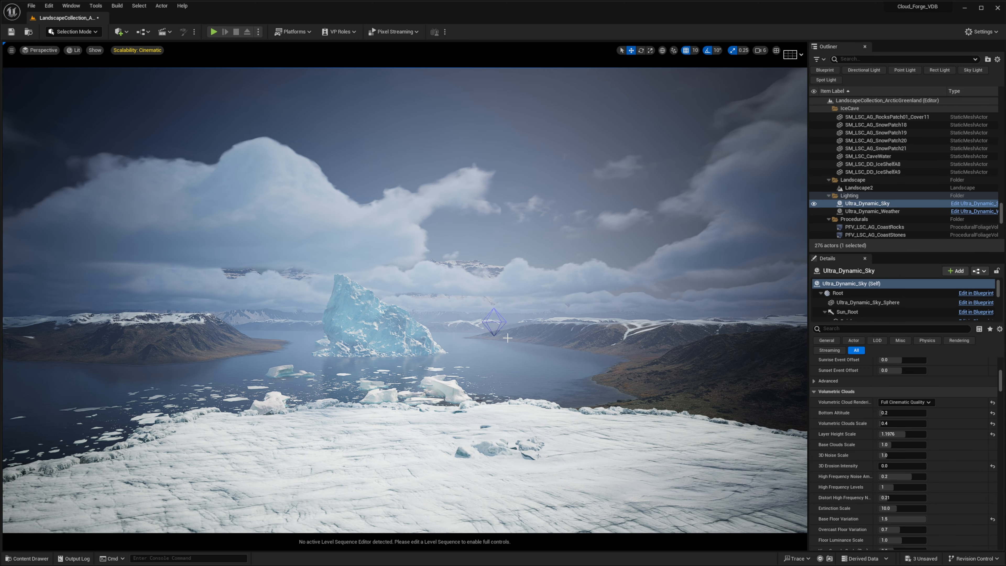
{"action": "right_click_drag", "start_coordinate": [507, 338], "coordinate": [472, 345]}
{"action": "key", "text": "e"}
{"action": "right_click_drag", "start_coordinate": [448, 308], "coordinate": [448, 369]}
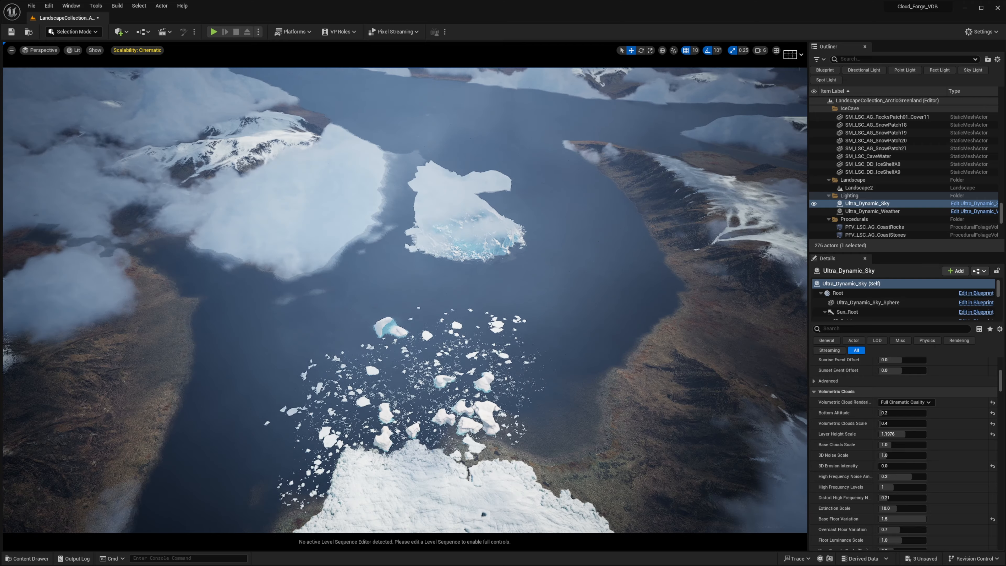
{"action": "right_click_drag", "start_coordinate": [448, 308], "coordinate": [509, 246]}
{"action": "mouse_move", "coordinate": [388, 280]}
{"action": "right_mouse_down"}
{"action": "mouse_move", "coordinate": [378, 283]}
{"action": "mouse_move", "coordinate": [406, 307]}
{"action": "mouse_move", "coordinate": [387, 279]}
{"action": "right_mouse_up"}
{"action": "right_click_drag", "start_coordinate": [459, 400], "coordinate": [602, 424]}
{"action": "right_click_drag", "start_coordinate": [438, 344], "coordinate": [400, 286]}
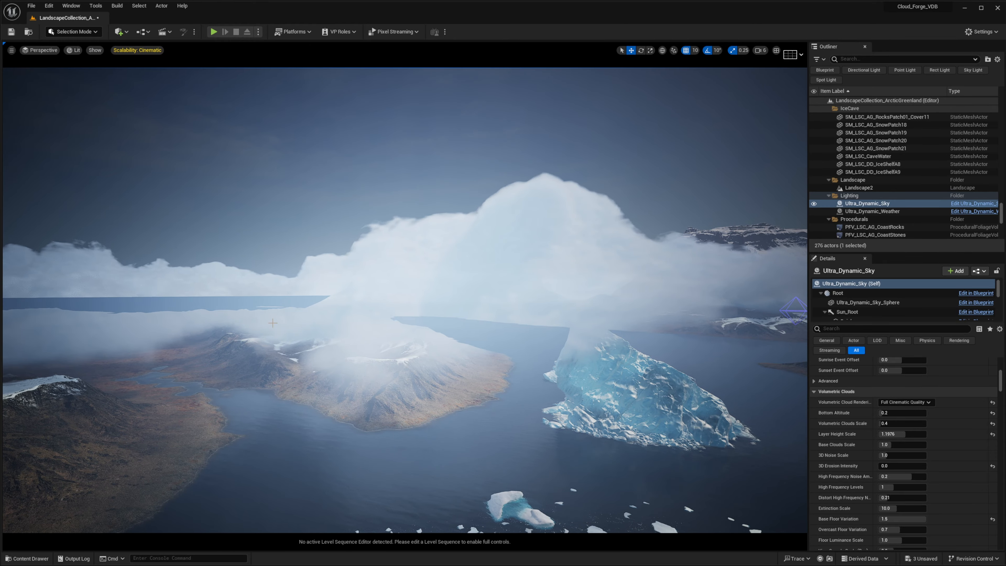
{"action": "right_click_drag", "start_coordinate": [272, 323], "coordinate": [471, 300]}
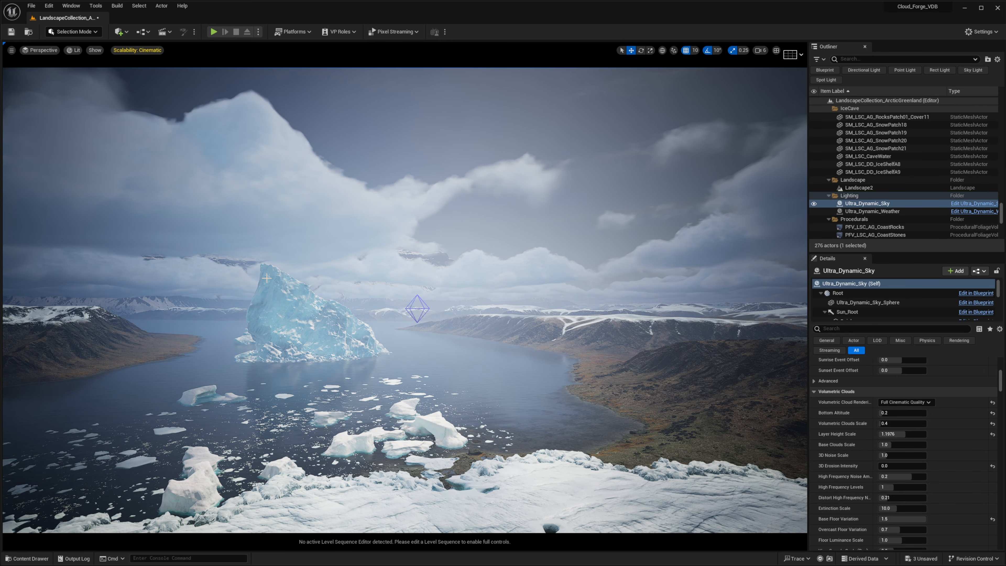
{"action": "right_click_drag", "start_coordinate": [297, 307], "coordinate": [175, 305]}
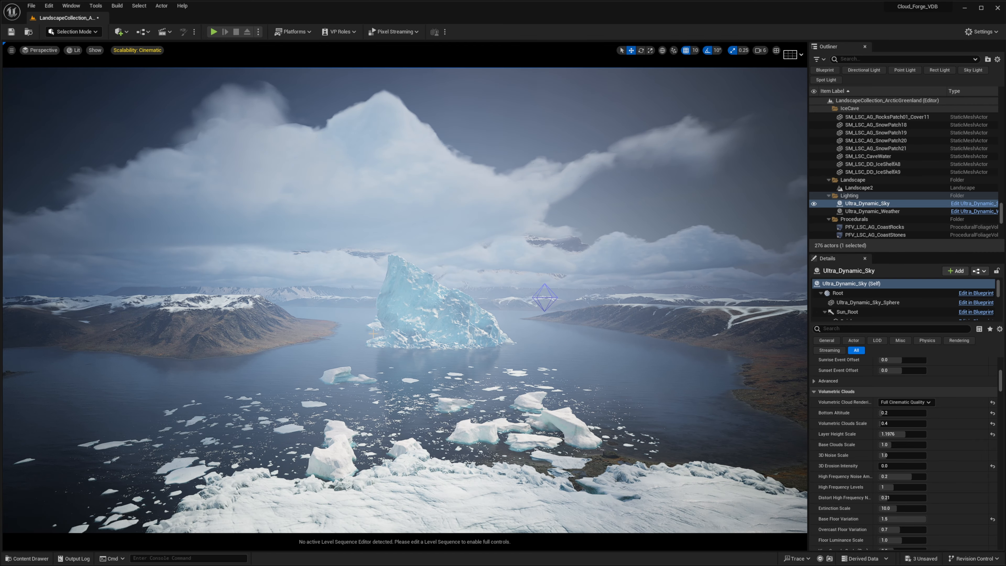
{"action": "right_click_drag", "start_coordinate": [373, 333], "coordinate": [187, 328]}
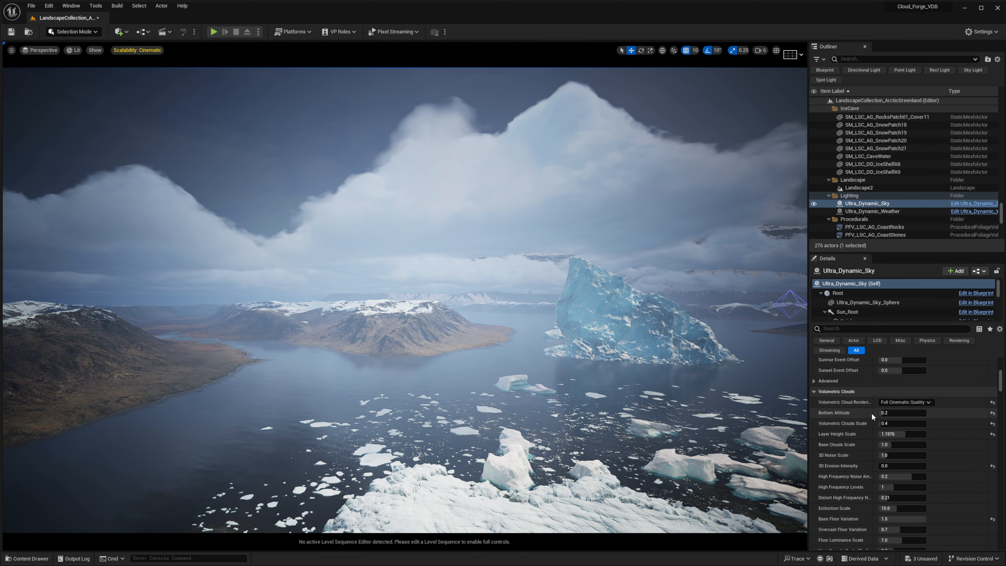
Set the Cloud Coverage of Ultra_Dynamic_Sky to 0.0 in its basic controls
{"action": "scroll", "coordinate": [894, 424], "scroll_direction": "up", "scroll_amount": 3}
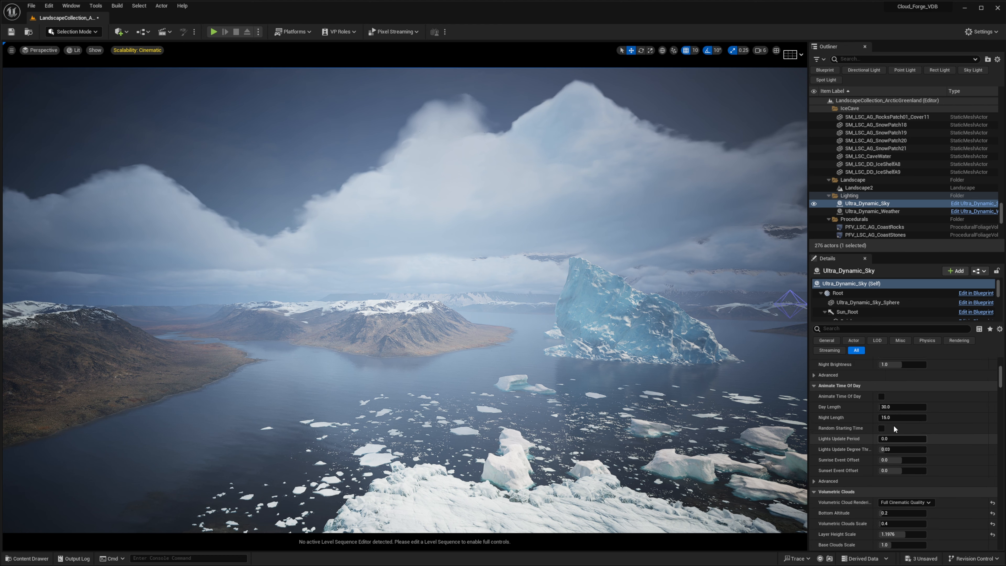
{"action": "scroll", "coordinate": [894, 425], "scroll_direction": "up", "scroll_amount": 10}
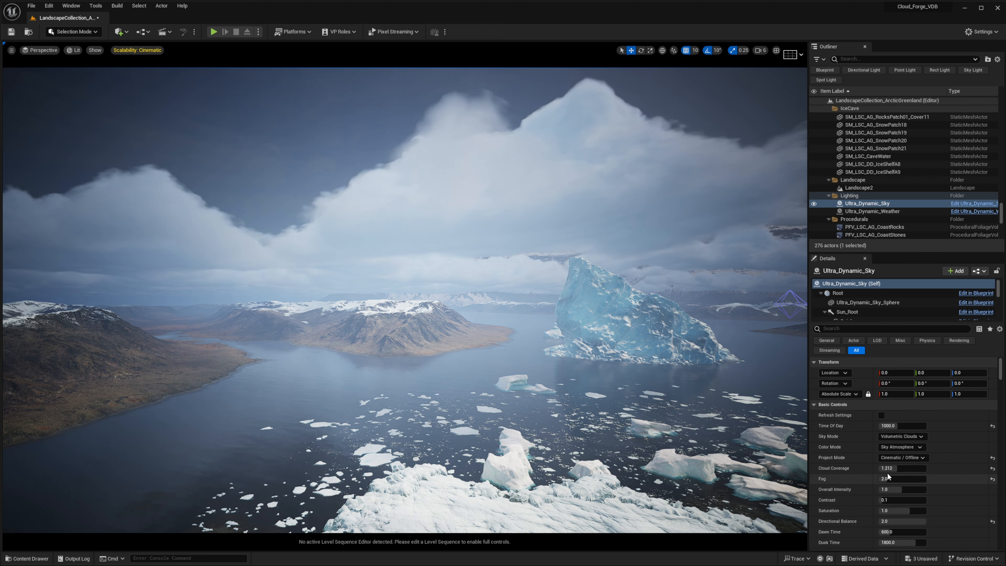
{"action": "left_click_drag", "start_coordinate": [797, 479], "coordinate": [774, 479]}
{"action": "right_click_drag", "start_coordinate": [586, 373], "coordinate": [764, 372]}
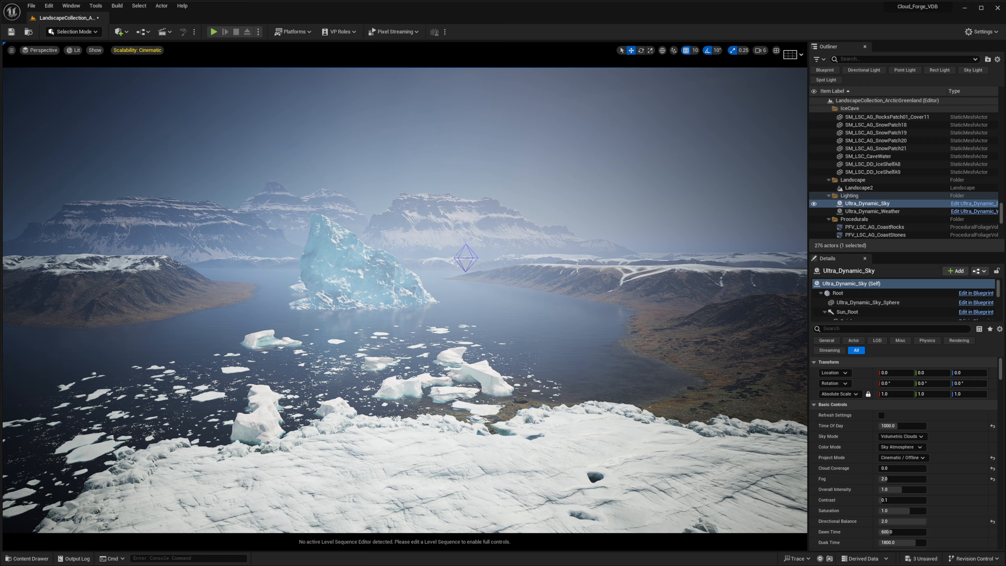
{"action": "right_click_drag", "start_coordinate": [577, 267], "coordinate": [475, 158]}
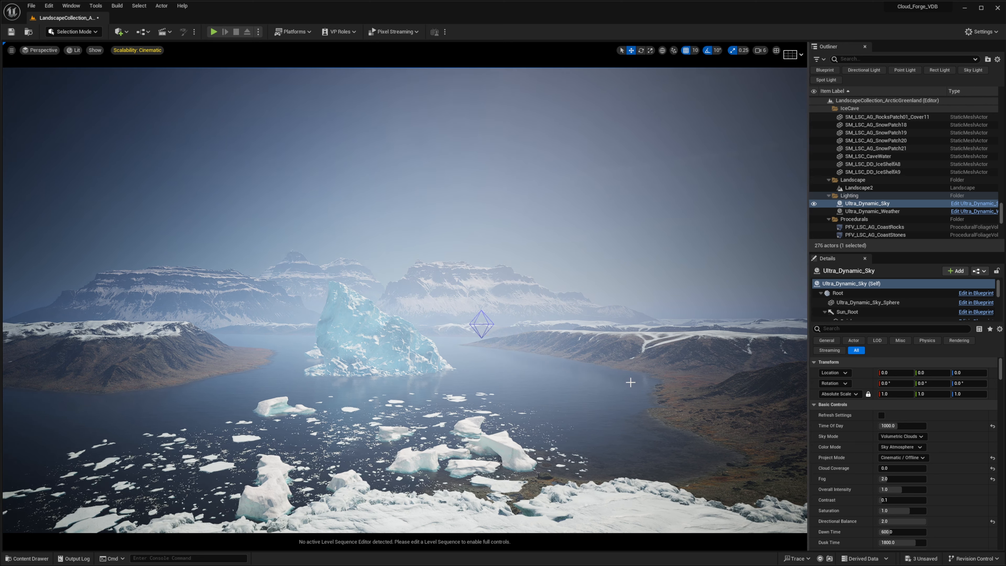
{"action": "mouse_move", "coordinate": [541, 381]}
{"action": "right_mouse_down"}
{"action": "mouse_move", "coordinate": [515, 368]}
{"action": "mouse_move", "coordinate": [541, 381]}
{"action": "right_mouse_up"}
Browse the project content to the Blueprint folder inside Cloud_Forge_Complete_VDB_Clouds > Cloud_Forge_VDB_Vol1
{"action": "key", "text": "ctrl+space"}
{"action": "left_click", "coordinate": [163, 358]}
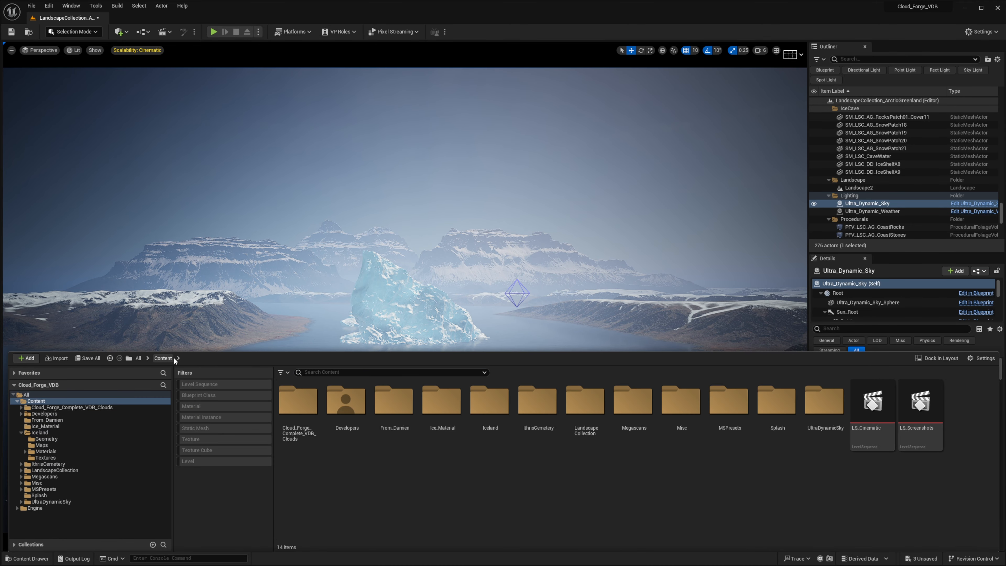
{"action": "double_click", "coordinate": [311, 416]}
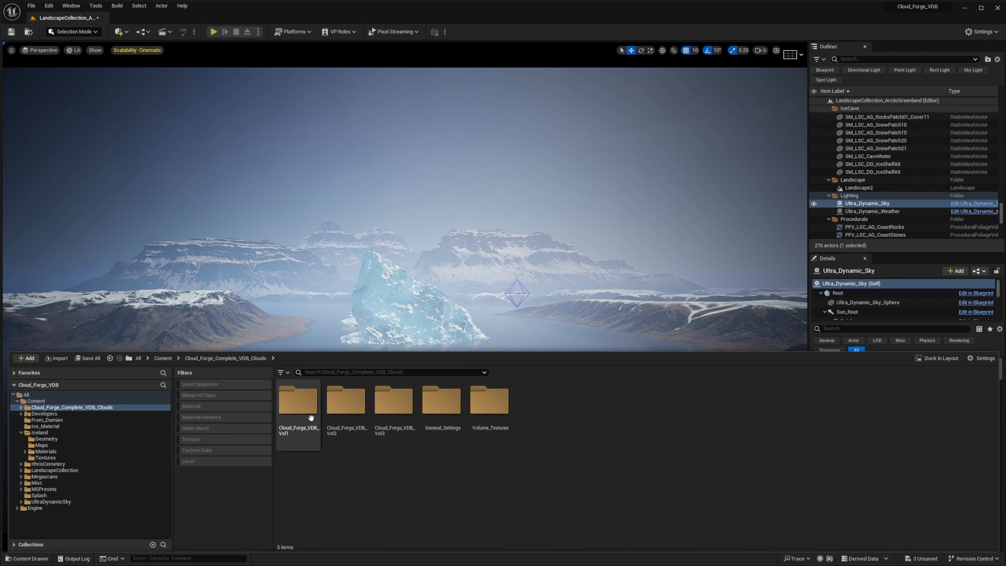
{"action": "double_click", "coordinate": [301, 408]}
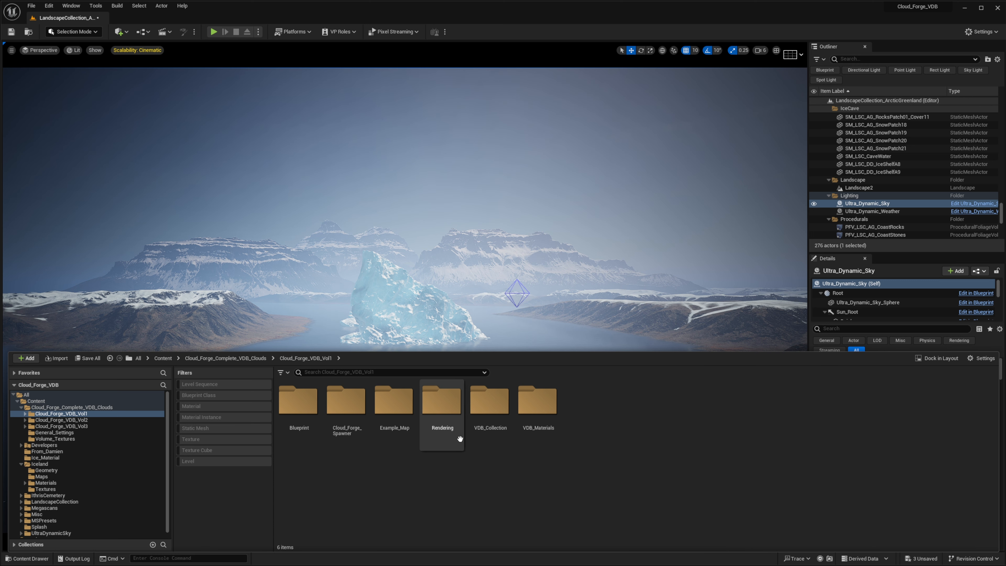
{"action": "left_click", "coordinate": [496, 416]}
{"action": "left_click", "coordinate": [298, 420]}
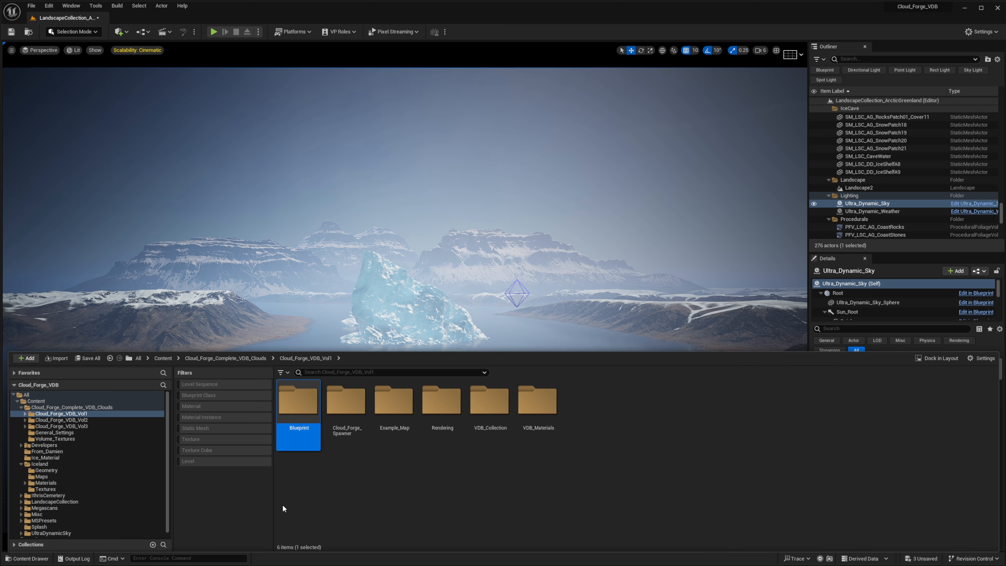
{"action": "double_click", "coordinate": [310, 427]}
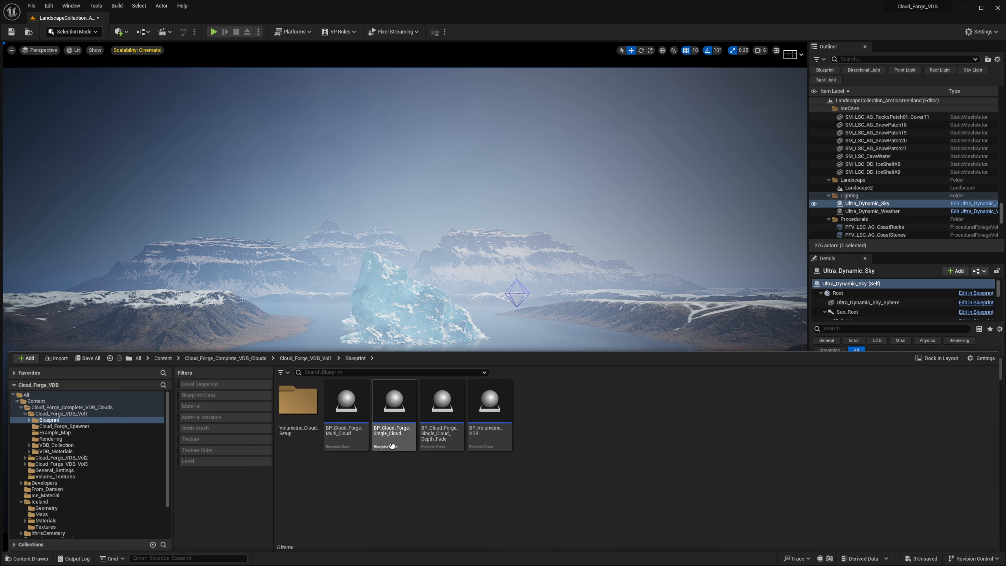
Look through the assets in the Cloud_Forge_Spawner folder and return to the Vol1 Blueprint folder
{"action": "left_click", "coordinate": [305, 357]}
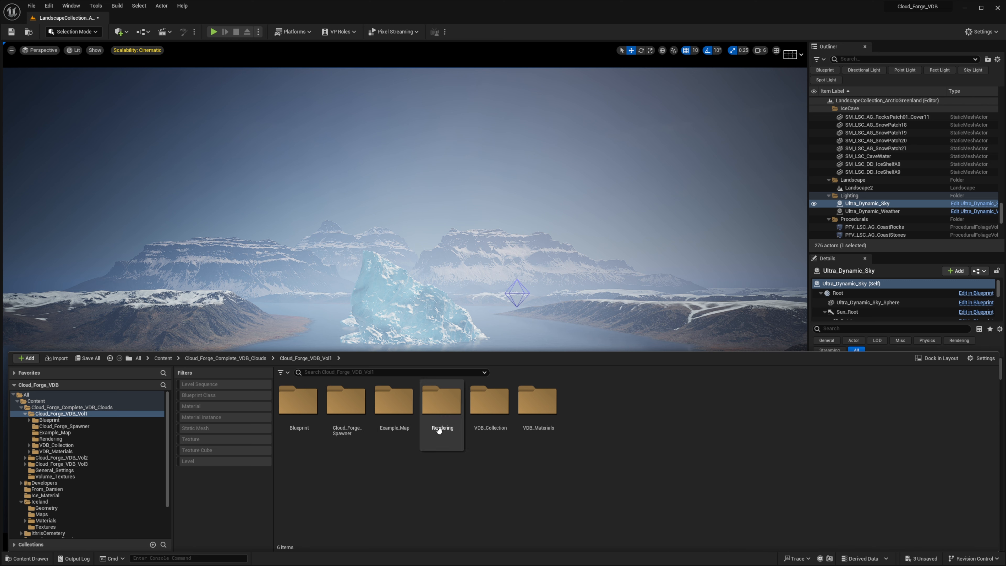
{"action": "double_click", "coordinate": [347, 418]}
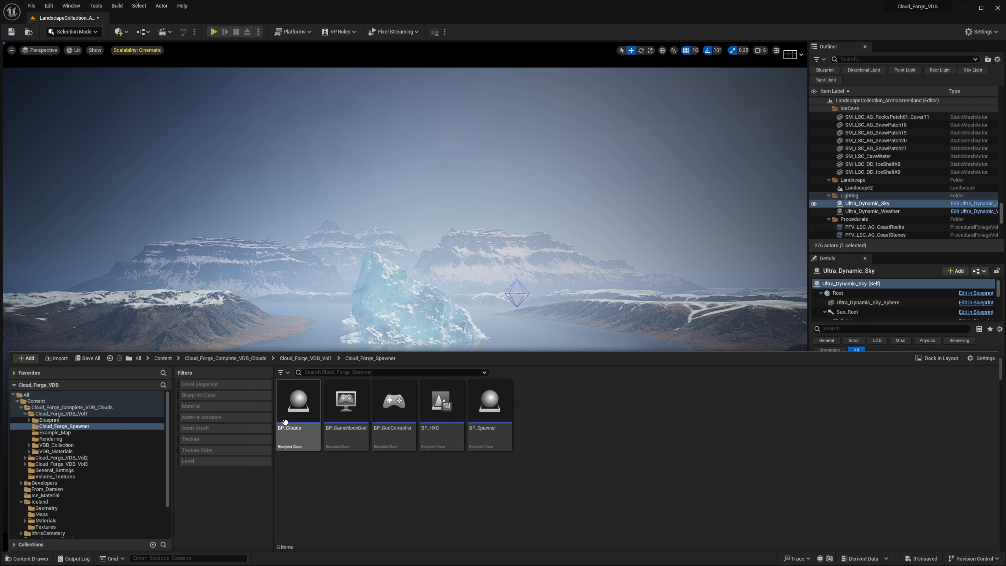
{"action": "left_click", "coordinate": [490, 405]}
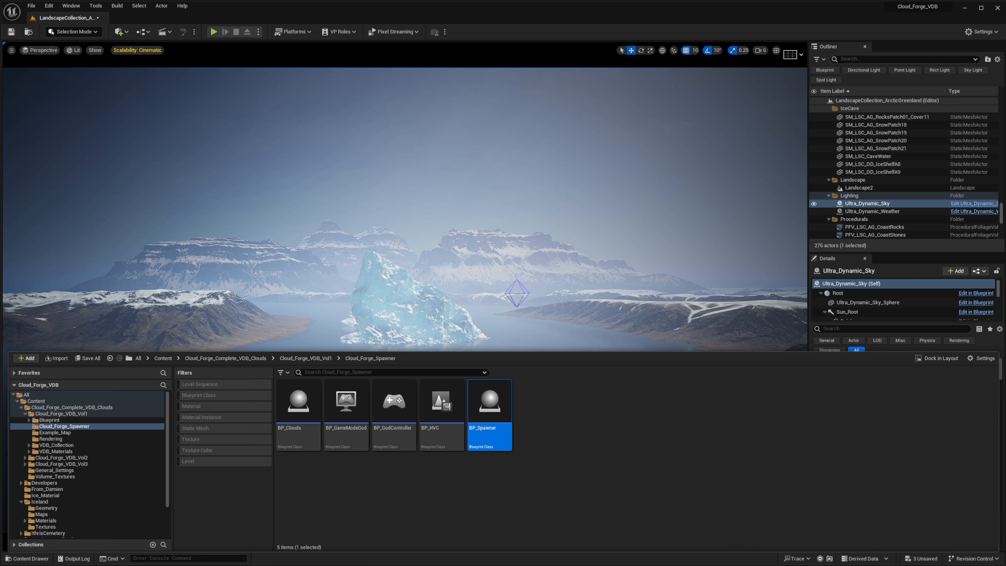
{"action": "left_click", "coordinate": [283, 359]}
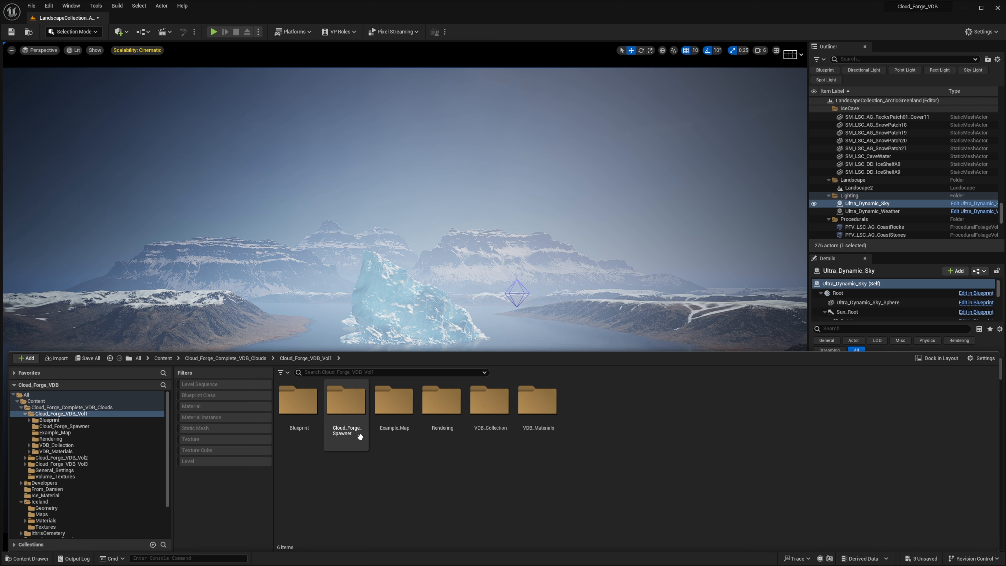
{"action": "double_click", "coordinate": [298, 401]}
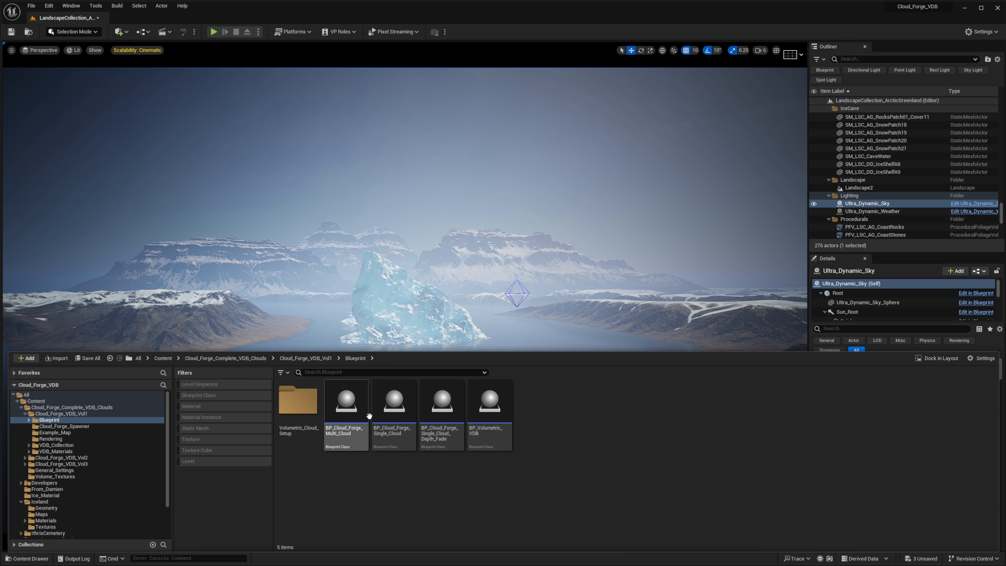
Place BP_Cloud_Forge_Single_Cloud in the level at the iceberg and raise it to a Z location of about 11970
{"action": "left_click", "coordinate": [343, 402]}
{"action": "left_click", "coordinate": [386, 412]}
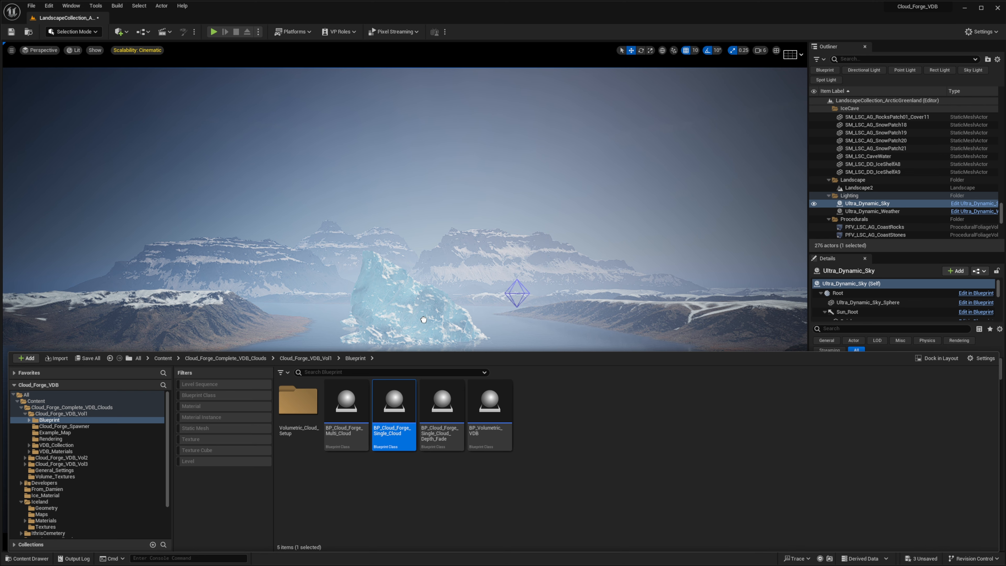
{"action": "left_click_drag", "start_coordinate": [423, 319], "coordinate": [424, 319]}
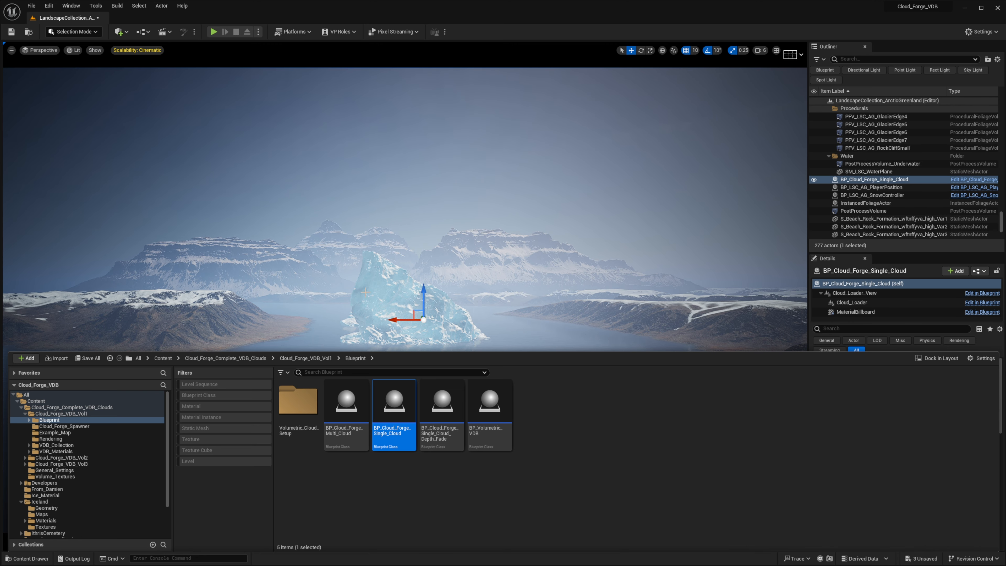
{"action": "right_click_drag", "start_coordinate": [423, 319], "coordinate": [424, 320]}
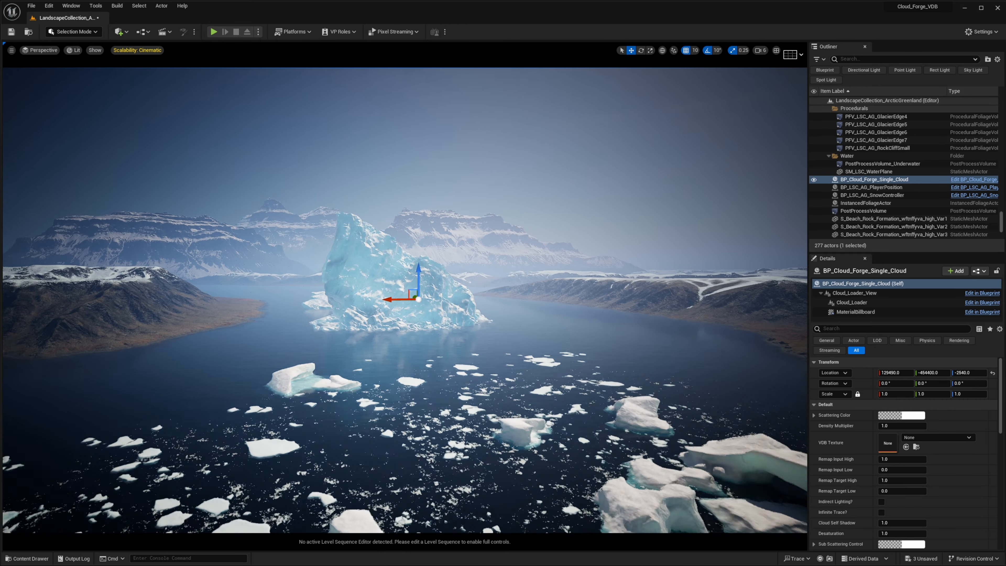
{"action": "scroll", "coordinate": [419, 281], "scroll_direction": "up", "scroll_amount": 3}
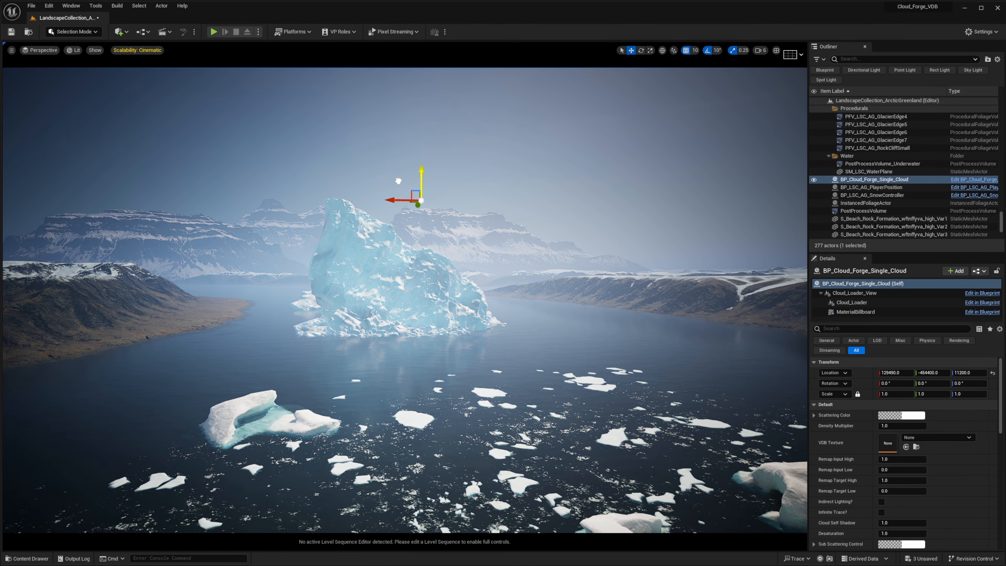
{"action": "left_click_drag", "start_coordinate": [398, 180], "coordinate": [398, 180]}
{"action": "right_click_drag", "start_coordinate": [398, 181], "coordinate": [398, 180]}
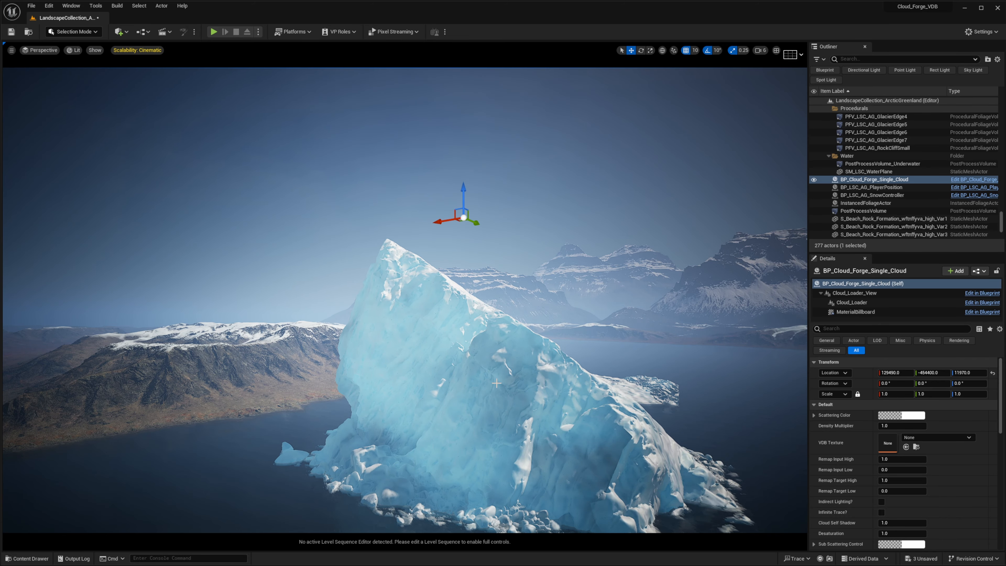
Assign AP_Cirrus_Cloud_01 as the VDB texture of the placed single cloud
{"action": "right_click_drag", "start_coordinate": [426, 454], "coordinate": [426, 454]}
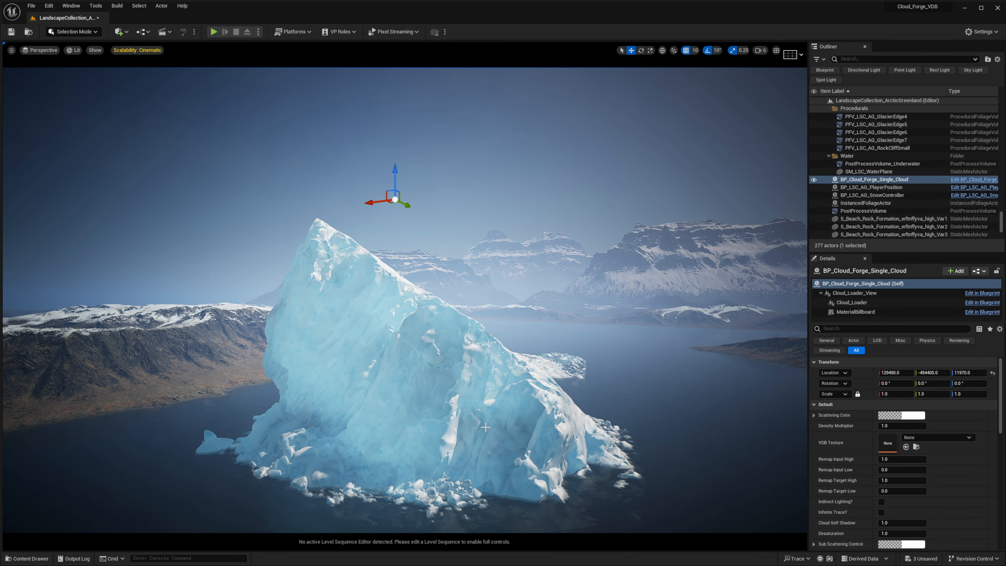
{"action": "right_click_drag", "start_coordinate": [486, 428], "coordinate": [485, 427]}
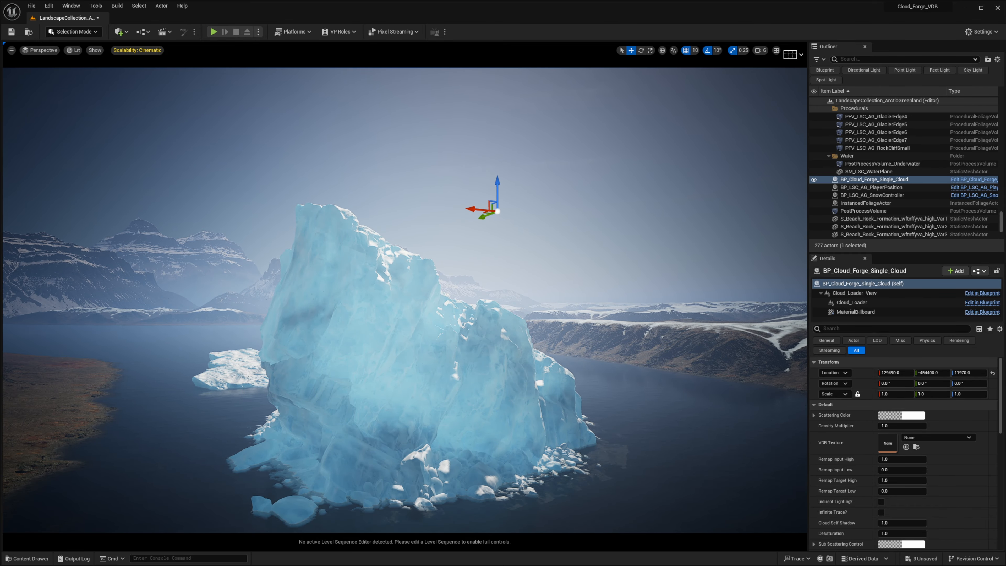
{"action": "right_click_drag", "start_coordinate": [439, 349], "coordinate": [439, 349]}
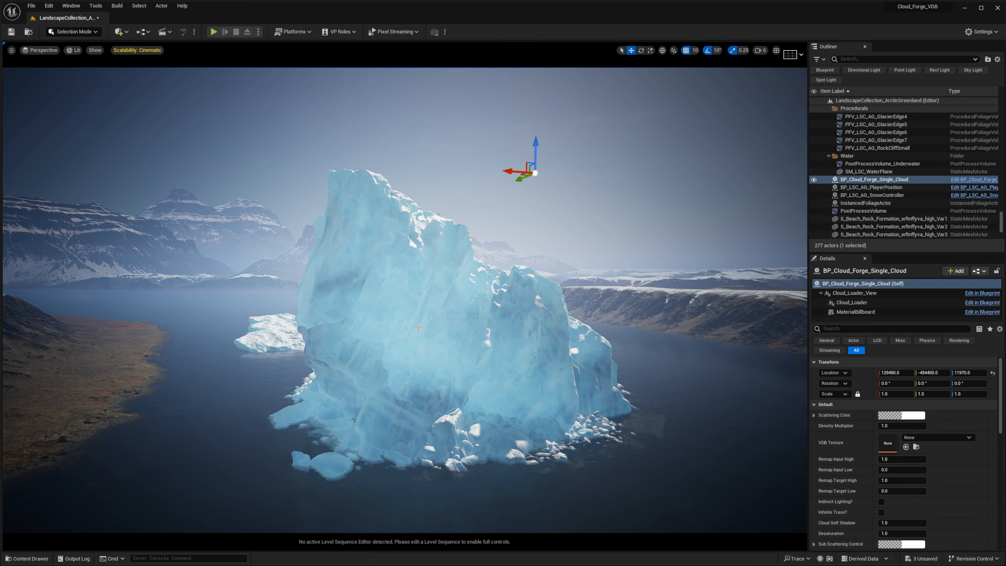
{"action": "right_click_drag", "start_coordinate": [340, 298], "coordinate": [773, 410]}
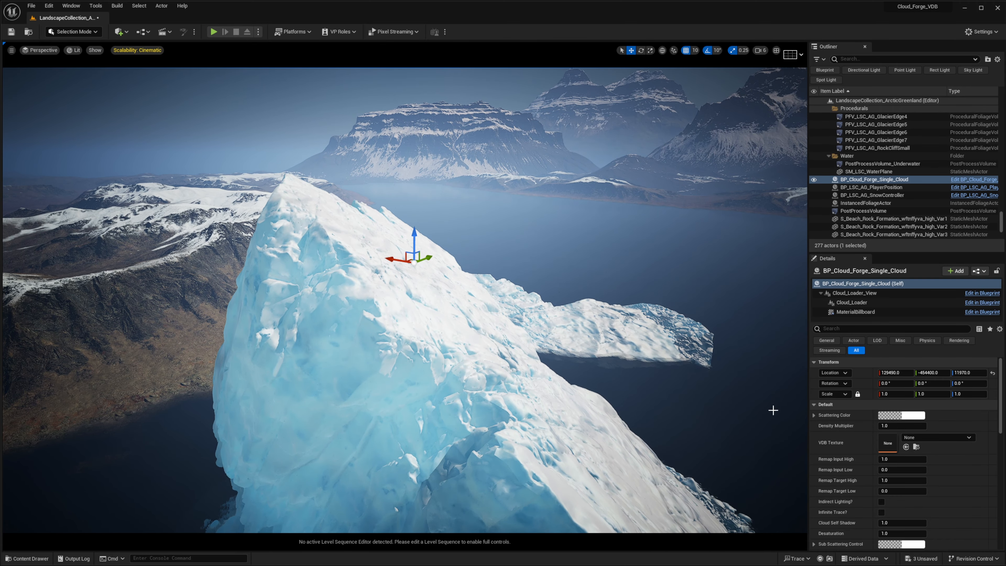
{"action": "left_click", "coordinate": [929, 438]}
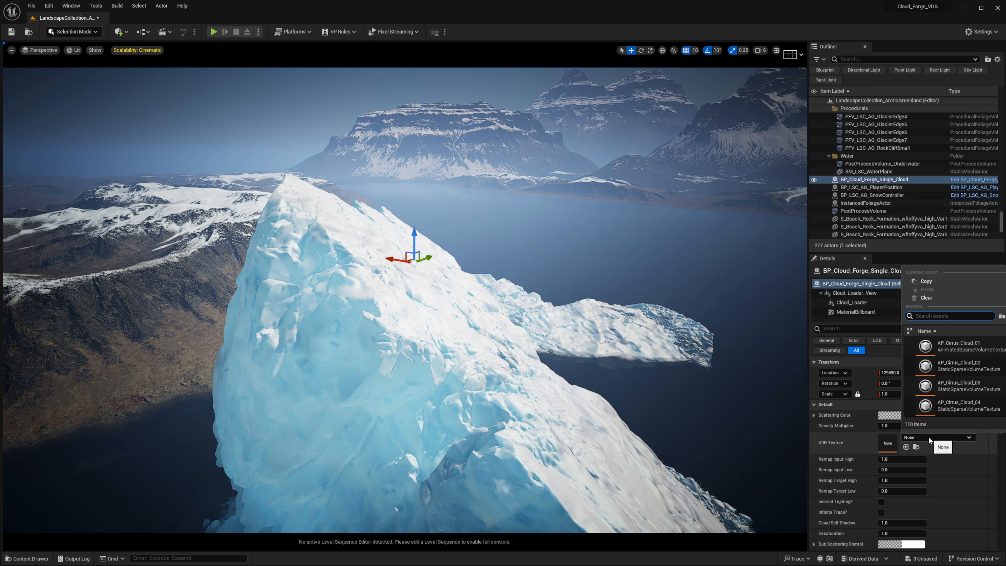
{"action": "left_click", "coordinate": [951, 348]}
{"action": "right_click_drag", "start_coordinate": [526, 258], "coordinate": [526, 259]}
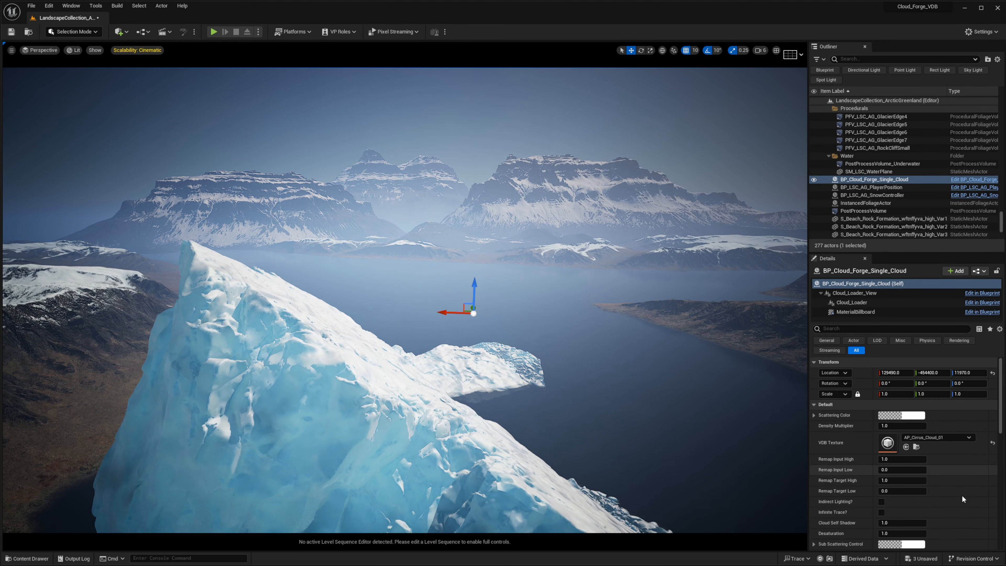
Enable Indirect Lighting and Infinite Trace for the single cloud
{"action": "left_click", "coordinate": [881, 502]}
{"action": "left_click", "coordinate": [883, 512]}
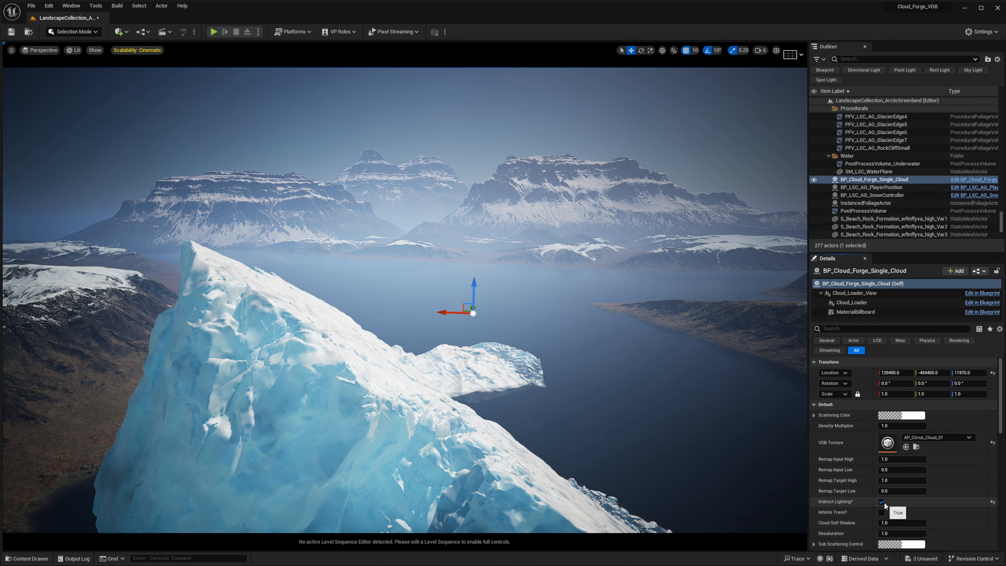
{"action": "right_click_drag", "start_coordinate": [455, 329], "coordinate": [456, 329]}
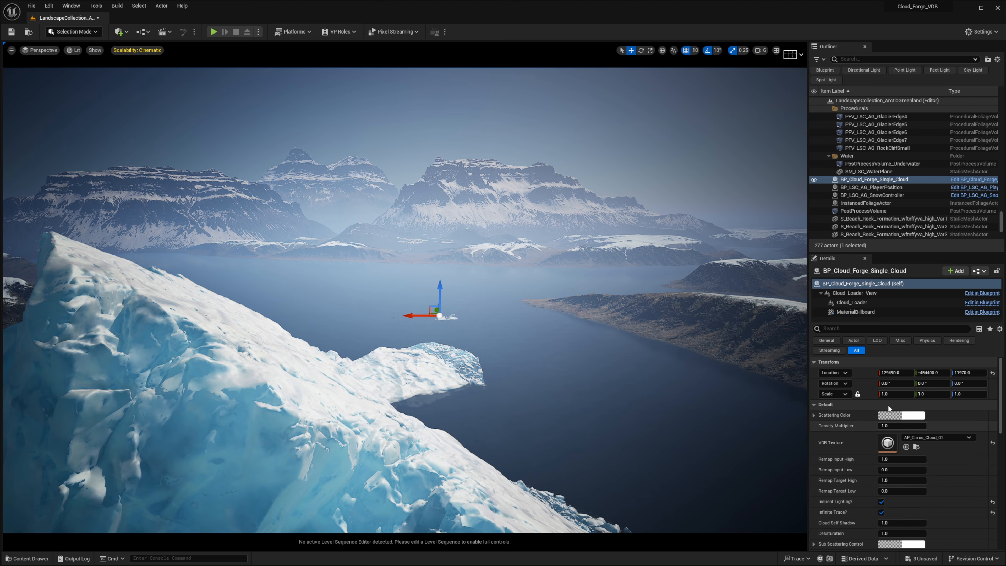
Set the single cloud's uniform scale to 100
{"action": "left_click", "coordinate": [887, 395]}
{"action": "type", "text": "100"}
{"action": "key", "text": "Return"}
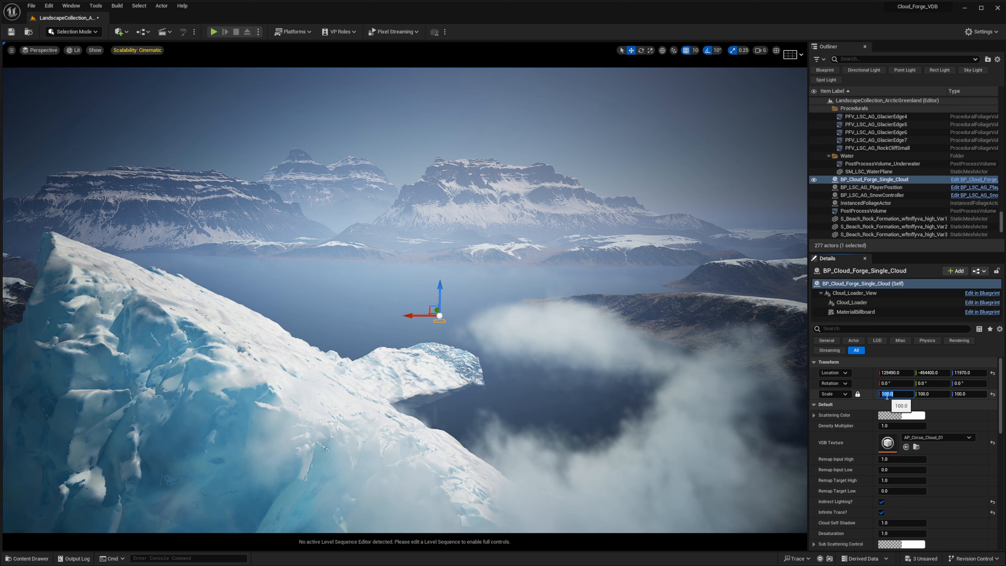
Raise the scaled cloud above the iceberg to a Z location of about 17230
{"action": "right_click_drag", "start_coordinate": [594, 329], "coordinate": [594, 329]}
{"action": "right_click_drag", "start_coordinate": [563, 288], "coordinate": [562, 288]}
{"action": "left_click_drag", "start_coordinate": [370, 202], "coordinate": [351, 131]}
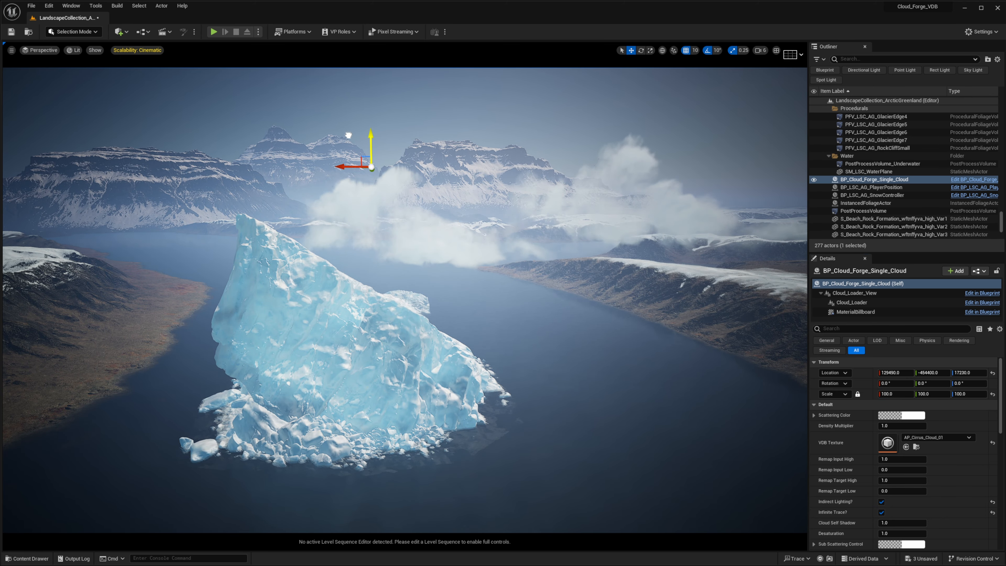
Raise the single cloud further to a Z location of 17680 and view it above the iceberg from higher up
{"action": "right_click_drag", "start_coordinate": [351, 130], "coordinate": [351, 130]}
{"action": "right_click_drag", "start_coordinate": [445, 202], "coordinate": [445, 202]}
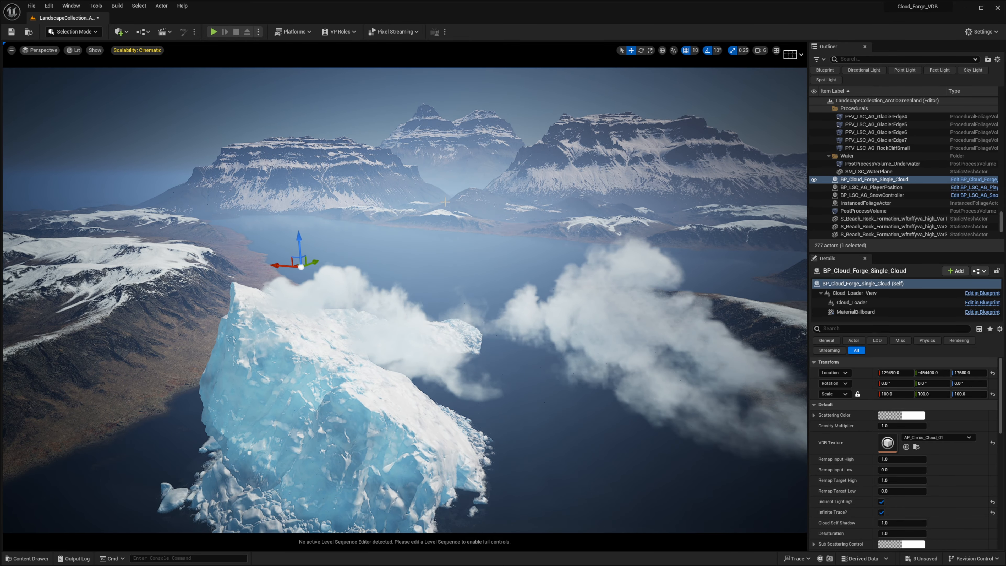
{"action": "right_click_drag", "start_coordinate": [449, 310], "coordinate": [479, 301]}
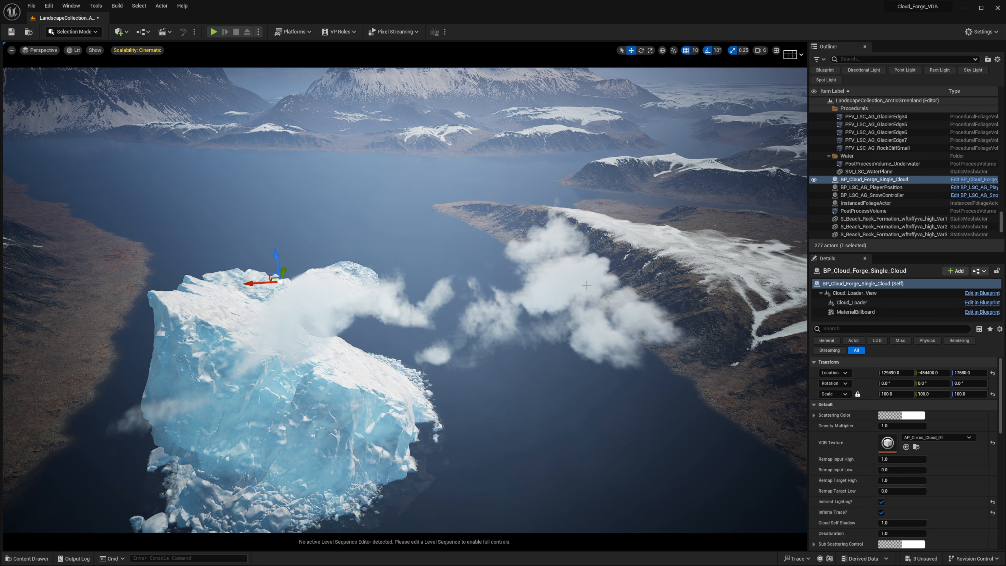
{"action": "right_click_drag", "start_coordinate": [479, 302], "coordinate": [479, 302]}
Try a Large Noise Scale of 0 on the single cloud and set it back to 0.001
{"action": "scroll", "coordinate": [818, 495], "scroll_direction": "down", "scroll_amount": 5}
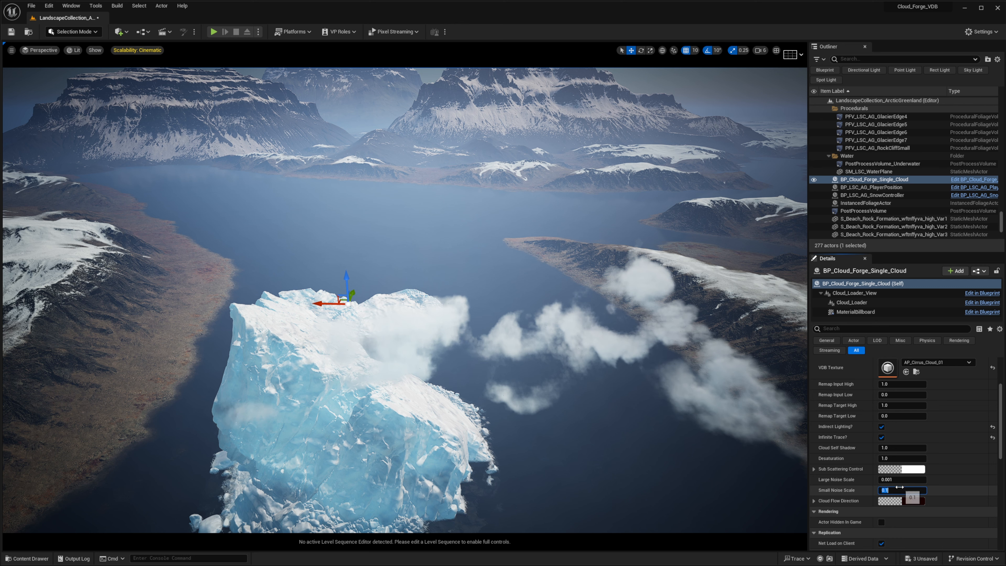
{"action": "type", "text": "0"}
{"action": "key", "text": "Return"}
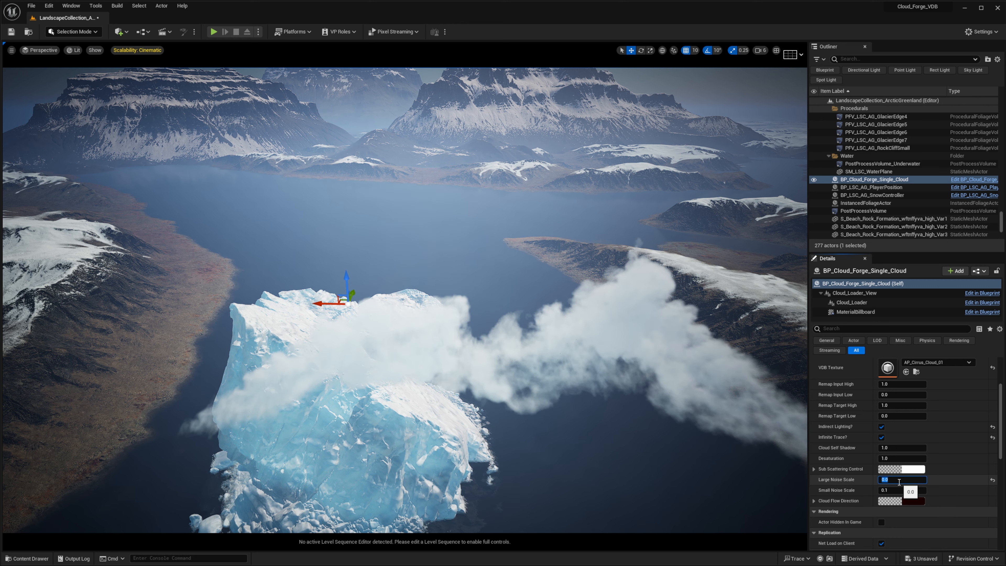
{"action": "right_click_drag", "start_coordinate": [597, 432], "coordinate": [597, 433]}
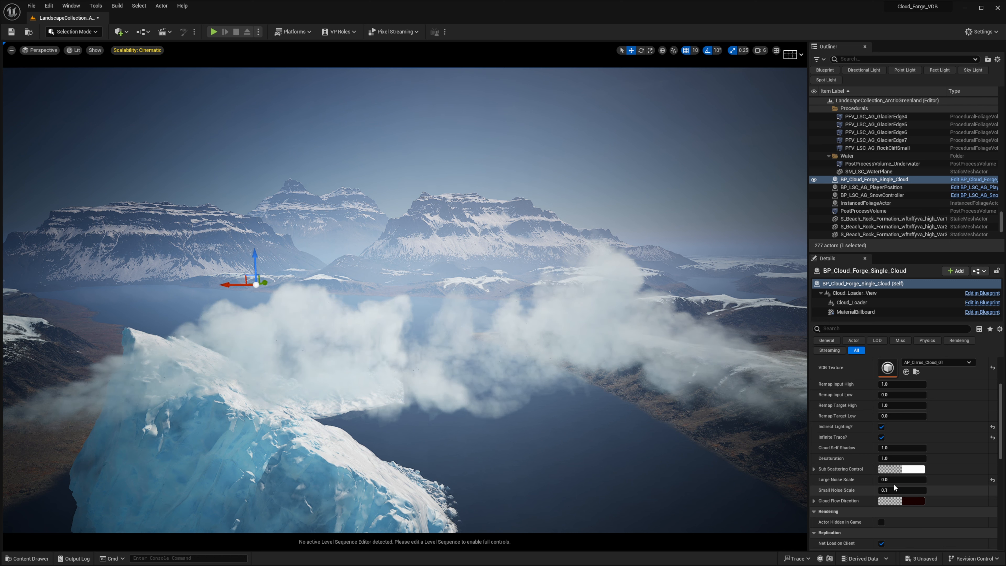
{"action": "type", "text": "0.00"}
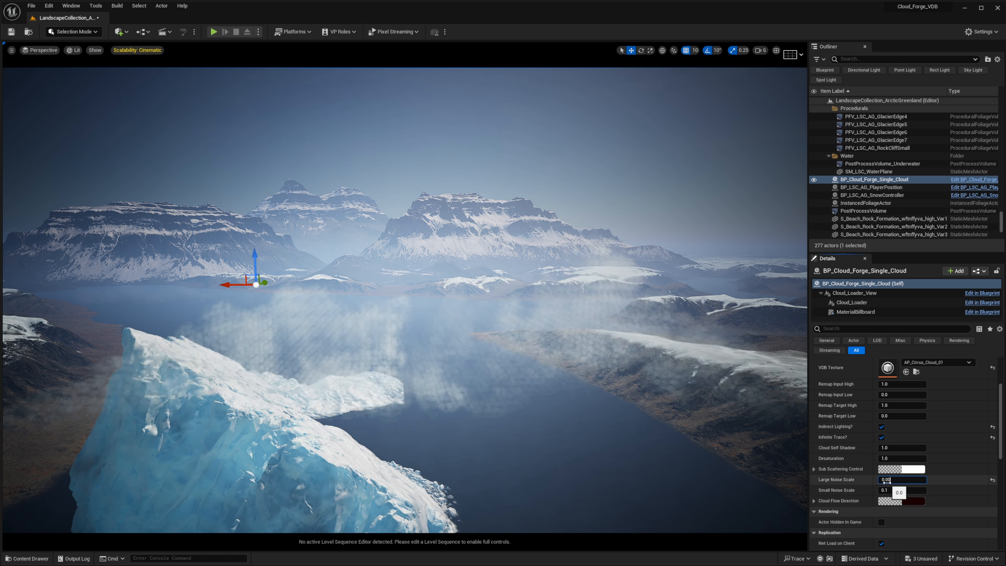
{"action": "type", "text": "1"}
{"action": "key", "text": "Return"}
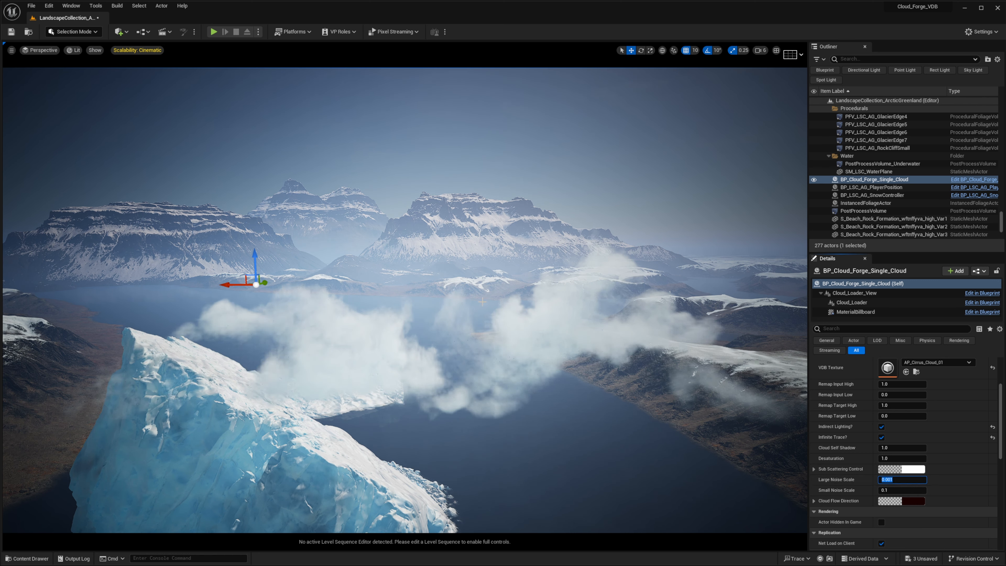
Compare a Large Noise Scale of 0.01 with a much smaller one and return it to 0.001
{"action": "key", "text": "Return"}
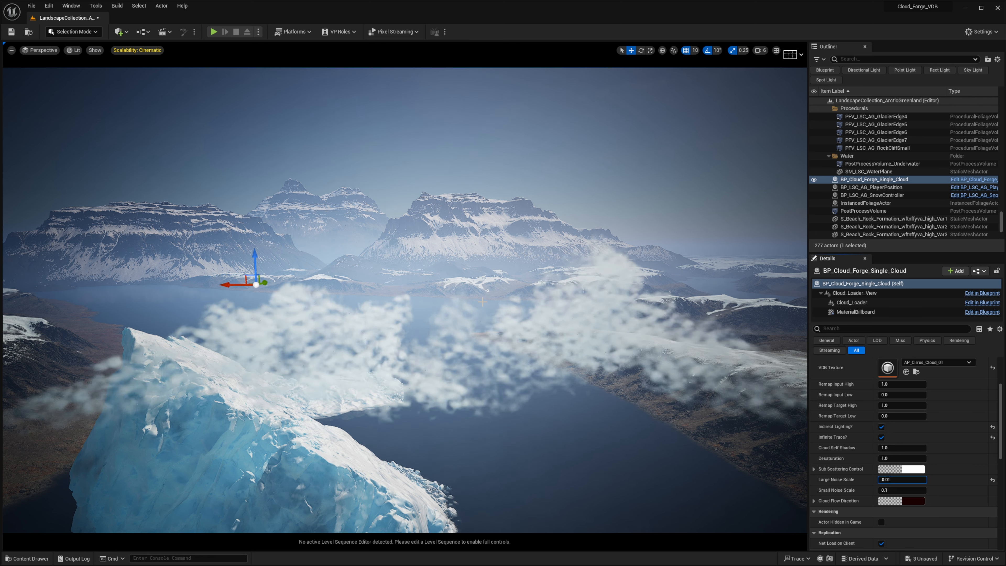
{"action": "type", "text": "01"}
{"action": "key", "text": "Return"}
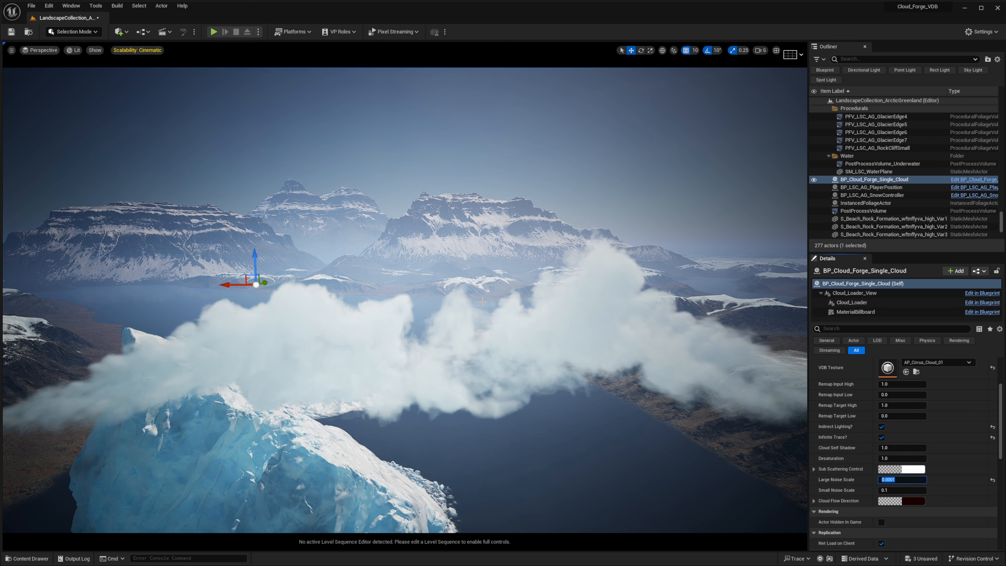
{"action": "type", "text": "1"}
{"action": "key", "text": "Return"}
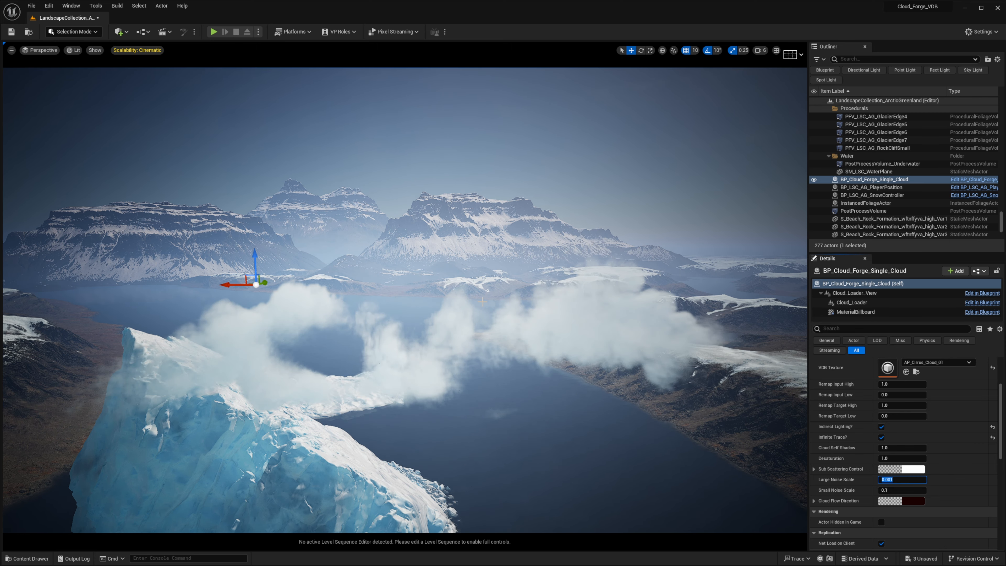
Move the single cloud along the X axis toward the snowy shore beside the iceberg
{"action": "right_click_drag", "start_coordinate": [359, 337], "coordinate": [466, 425]}
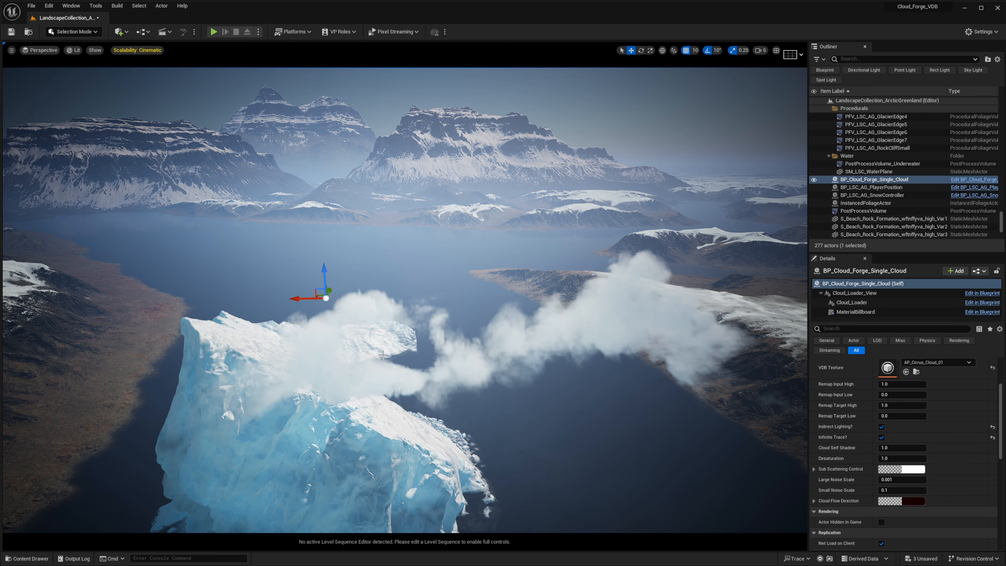
{"action": "right_click_drag", "start_coordinate": [405, 300], "coordinate": [441, 330]}
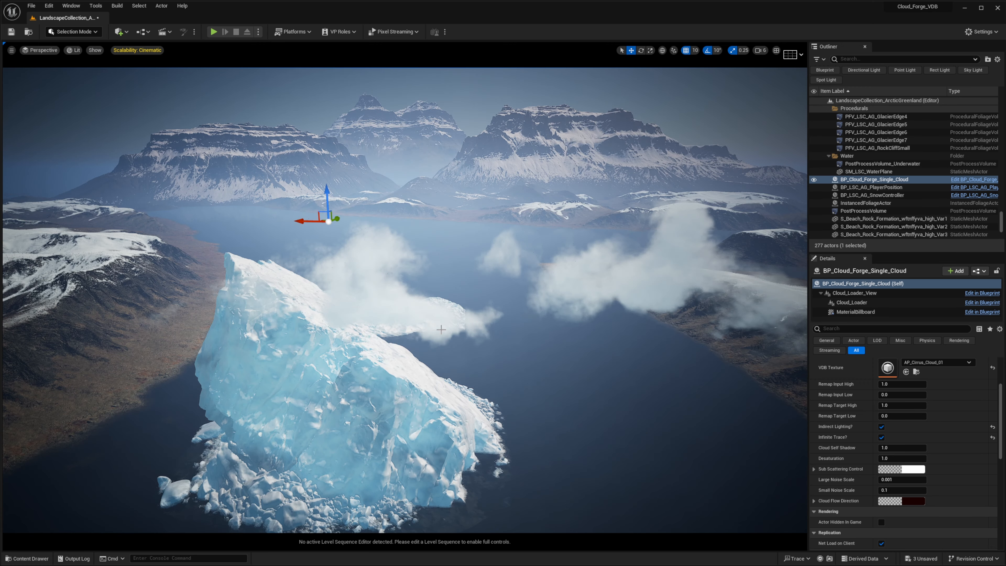
{"action": "left_click_drag", "start_coordinate": [307, 224], "coordinate": [75, 214]}
{"action": "right_click_drag", "start_coordinate": [75, 213], "coordinate": [24, 242]}
{"action": "mouse_move", "coordinate": [411, 295]}
{"action": "right_mouse_down"}
{"action": "mouse_move", "coordinate": [414, 333]}
{"action": "mouse_move", "coordinate": [474, 288]}
{"action": "mouse_move", "coordinate": [412, 295]}
{"action": "right_mouse_up"}
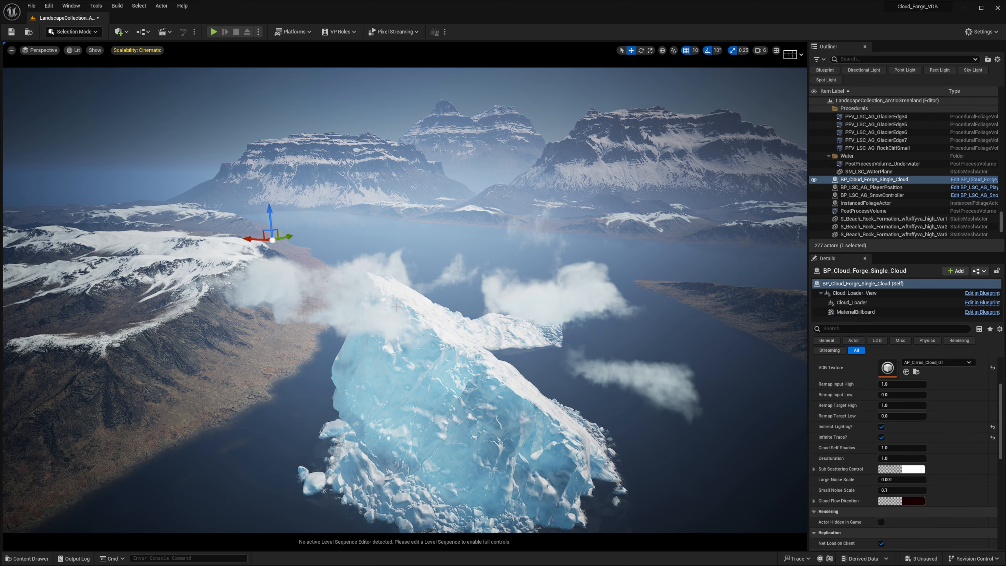
{"action": "right_click_drag", "start_coordinate": [666, 325], "coordinate": [642, 324]}
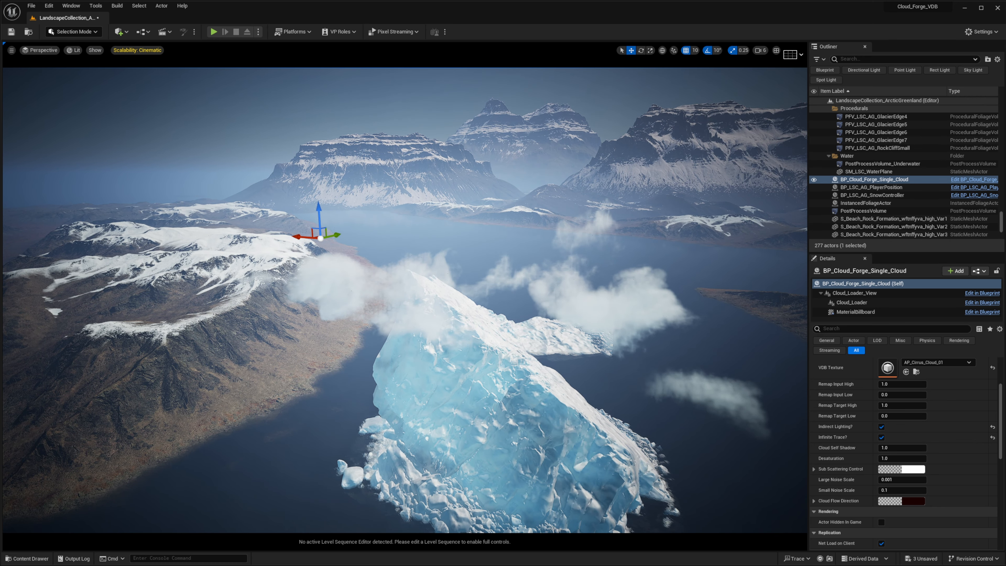
Change the single cloud's VDB texture to AP_Cumulonimbus_Cloud_04, hide the viewport gizmos and view the whole cloud
{"action": "left_click", "coordinate": [953, 363]}
{"action": "scroll", "coordinate": [955, 495], "scroll_direction": "down", "scroll_amount": 3}
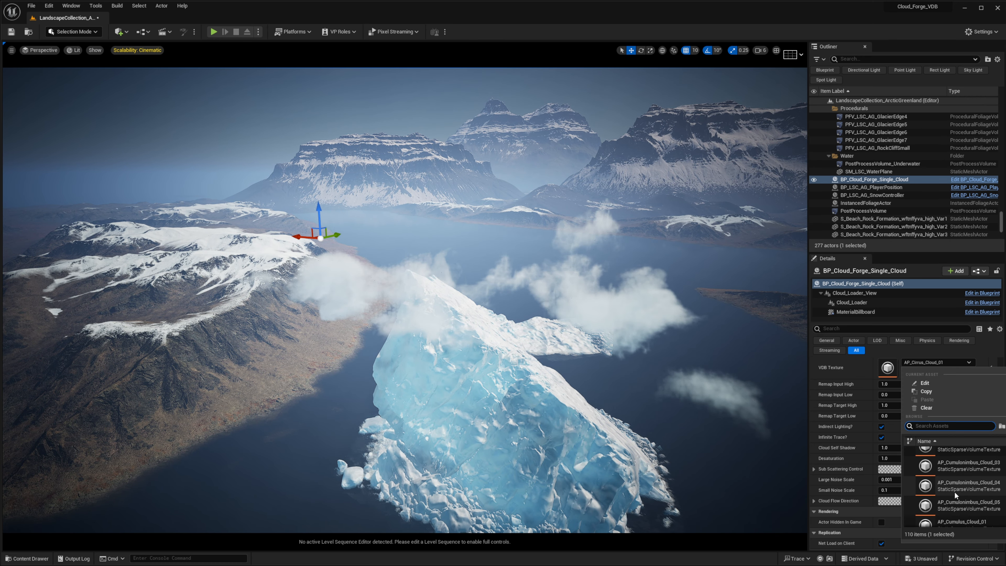
{"action": "left_click", "coordinate": [956, 486]}
{"action": "right_click_drag", "start_coordinate": [554, 317], "coordinate": [431, 315]}
{"action": "key", "text": "g"}
{"action": "right_click_drag", "start_coordinate": [432, 315], "coordinate": [426, 311]}
{"action": "right_click_drag", "start_coordinate": [426, 311], "coordinate": [412, 315]}
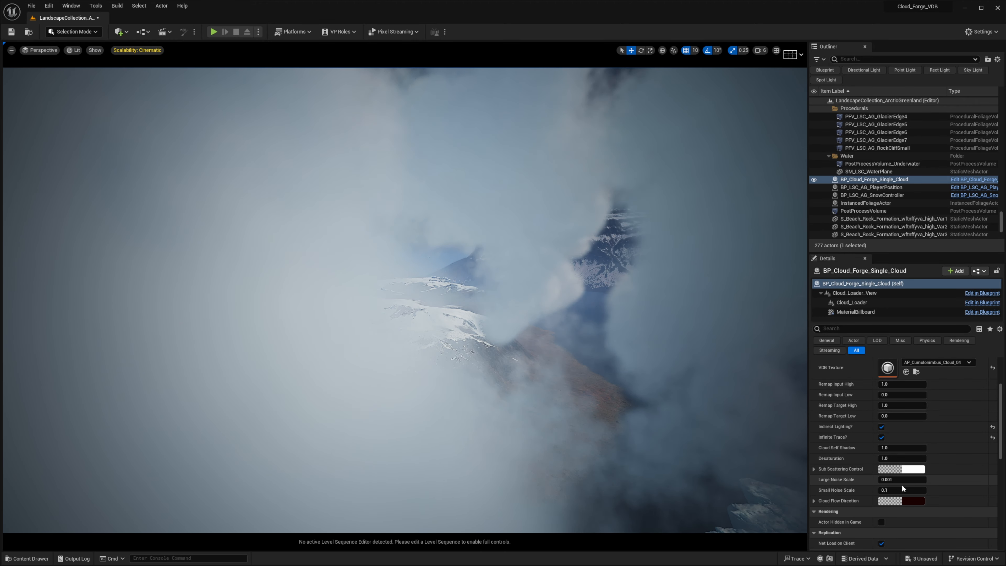
{"action": "right_click_drag", "start_coordinate": [681, 352], "coordinate": [658, 353]}
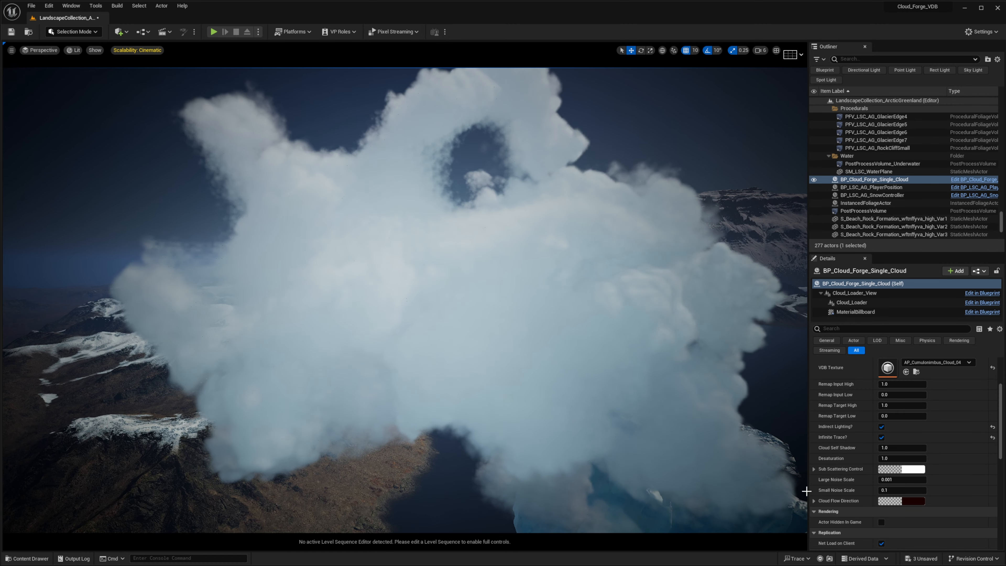
Try a Small Noise Scale of 0 on the cumulonimbus cloud and inspect its edges
{"action": "left_click", "coordinate": [895, 490]}
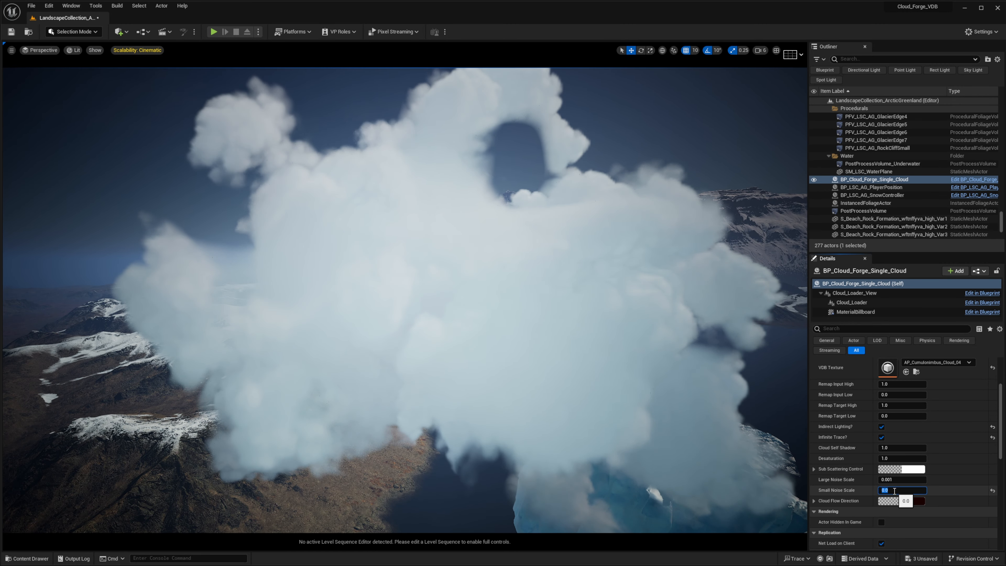
{"action": "type", "text": "0"}
{"action": "key", "text": "Return"}
{"action": "right_click_drag", "start_coordinate": [323, 179], "coordinate": [300, 157]}
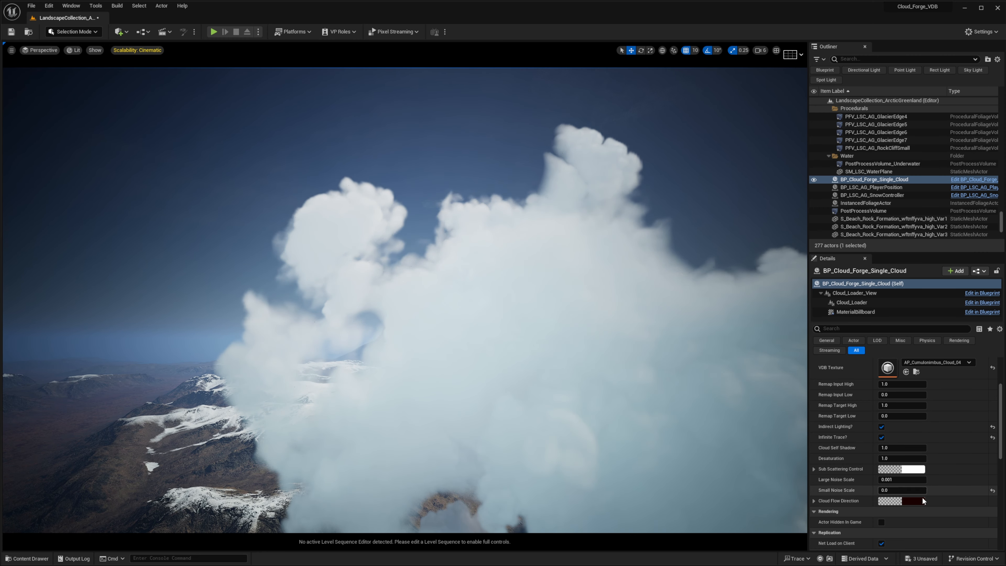
Try a Small Noise Scale of 0.01 on the cumulonimbus cloud and set it back to 0.1
{"action": "left_click", "coordinate": [895, 490]}
{"action": "type", "text": ".01"}
{"action": "key", "text": "Return"}
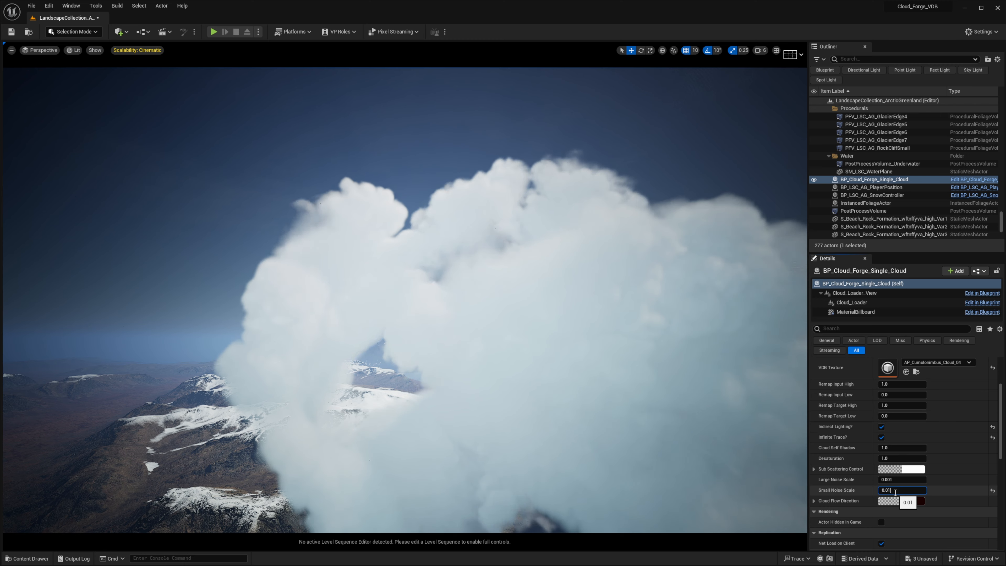
{"action": "key", "text": "BackSpace"}
{"action": "key", "text": "BackSpace"}
{"action": "type", "text": "1"}
{"action": "key", "text": "Return"}
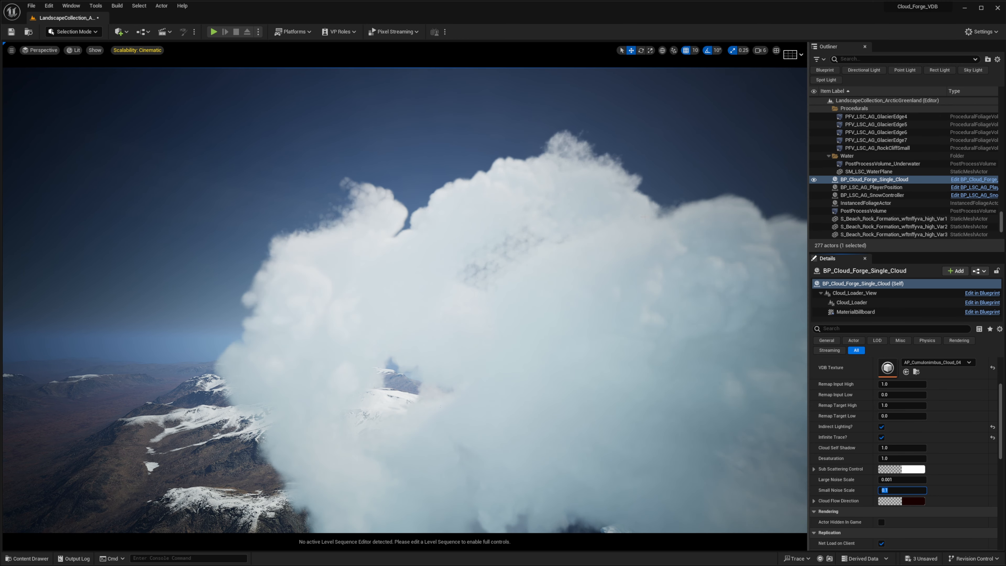
Compare Small Noise Scale values of 0.01 and 0.4 on the cloud and return to 0.1
{"action": "type", "text": "0"}
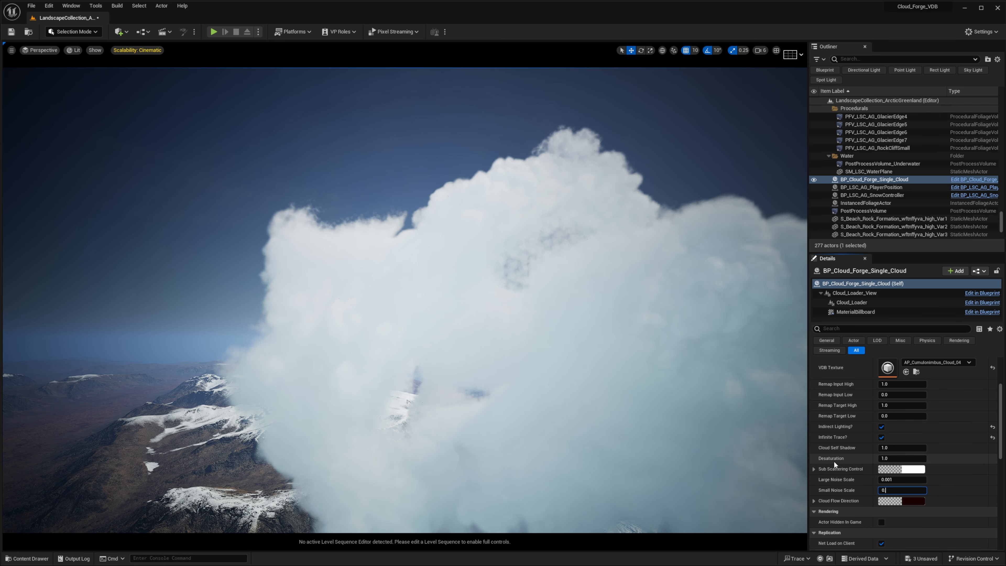
{"action": "type", "text": ".01"}
{"action": "key", "text": "Return"}
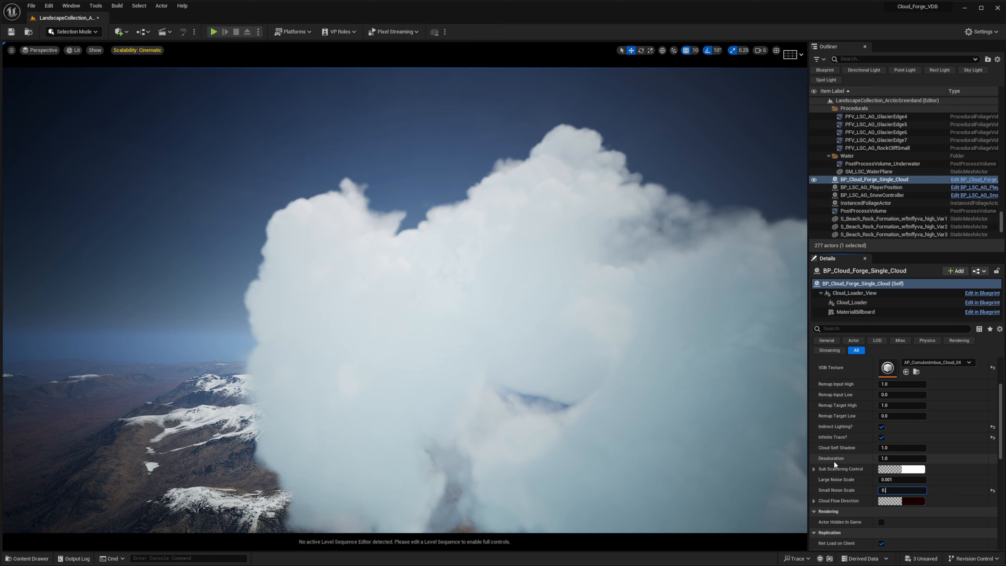
{"action": "type", "text": "4"}
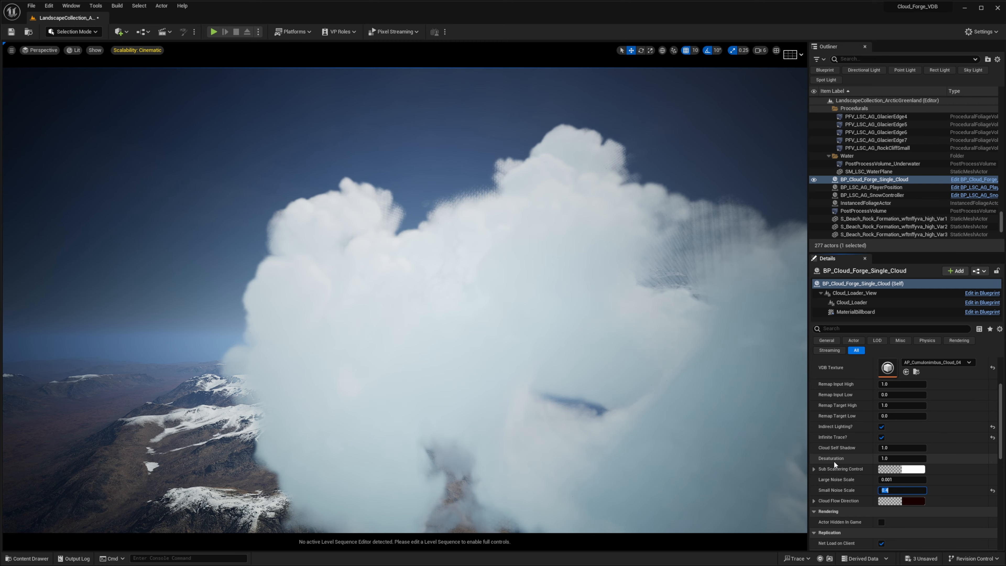
{"action": "key", "text": "BackSpace"}
{"action": "type", "text": "1"}
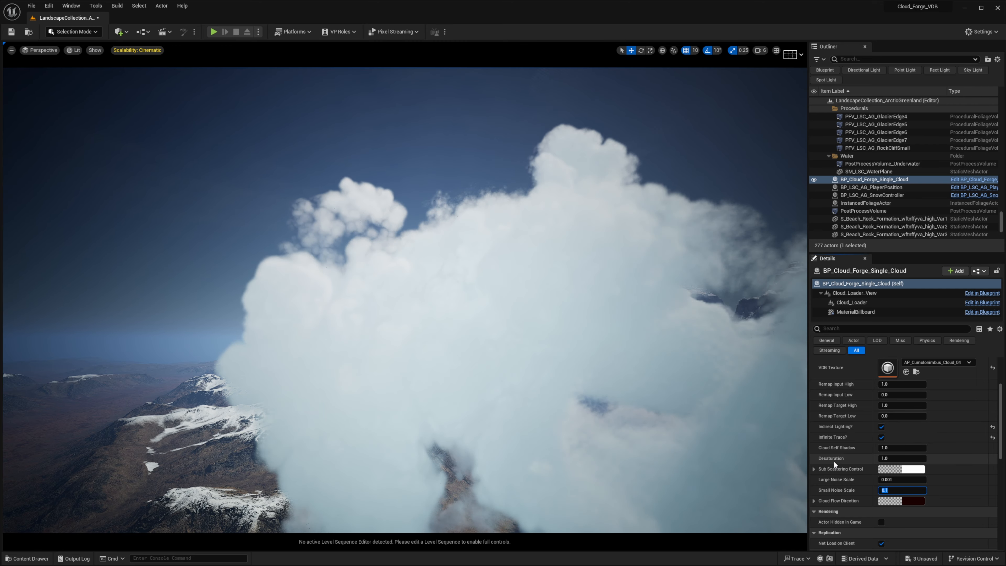
{"action": "key", "text": "Return"}
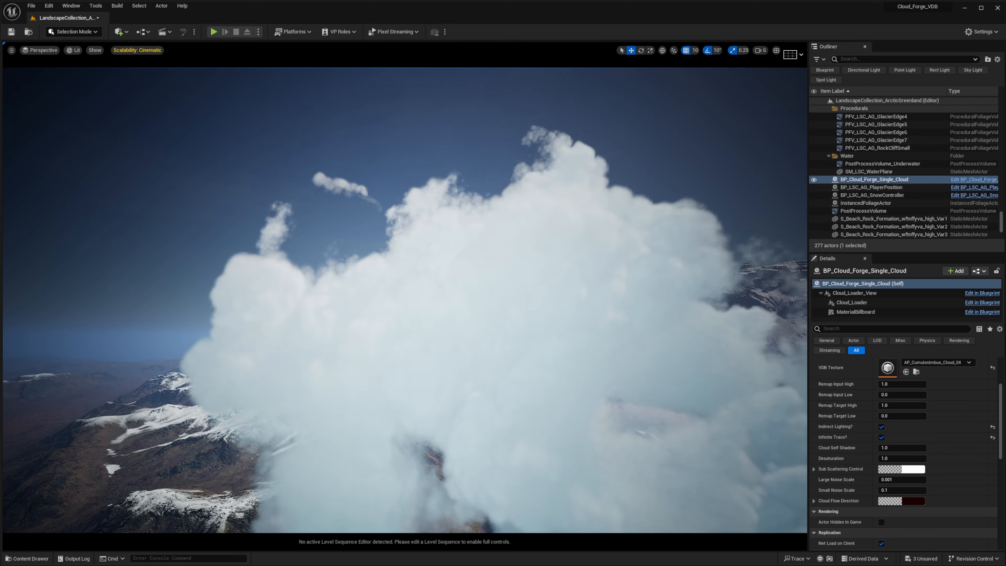
Darken the cloud's underside by trying a Cloud Self Shadow of 3 and settling on 5
{"action": "mouse_move", "coordinate": [377, 244]}
{"action": "right_mouse_down"}
{"action": "mouse_move", "coordinate": [400, 245]}
{"action": "mouse_move", "coordinate": [366, 236]}
{"action": "right_mouse_up"}
{"action": "key", "text": "w"}
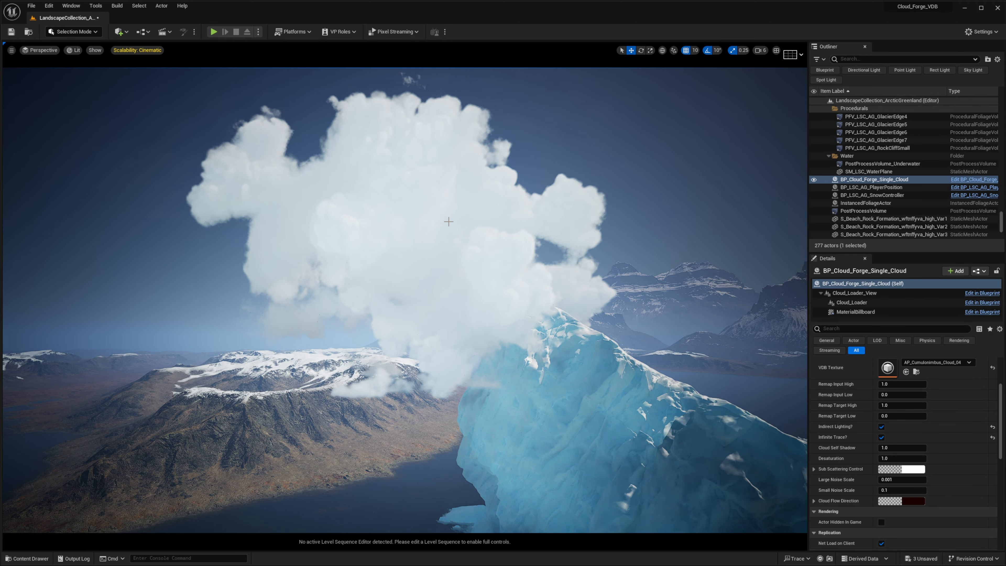
{"action": "right_click_drag", "start_coordinate": [405, 300], "coordinate": [381, 280]}
{"action": "key", "text": "q"}
{"action": "right_click_drag", "start_coordinate": [785, 444], "coordinate": [785, 444]}
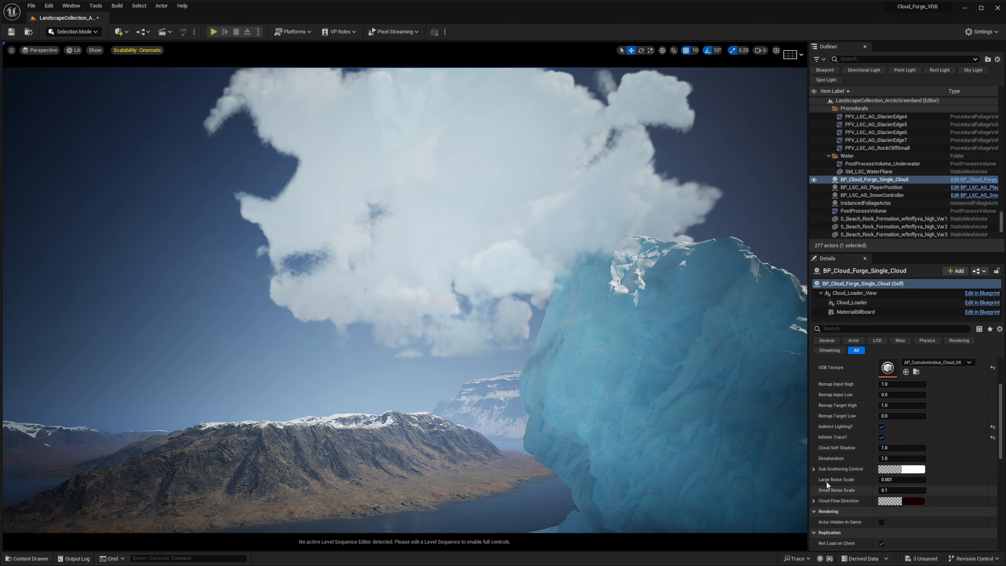
{"action": "key", "text": "f"}
{"action": "left_click", "coordinate": [883, 448]}
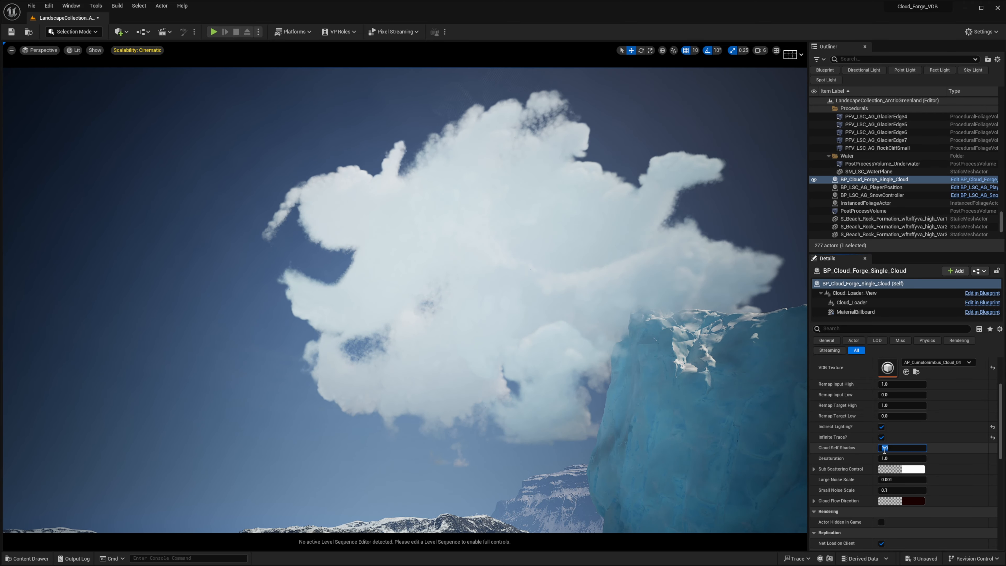
{"action": "type", "text": "5"}
{"action": "key", "text": "Return"}
{"action": "type", "text": "3"}
{"action": "key", "text": "Return"}
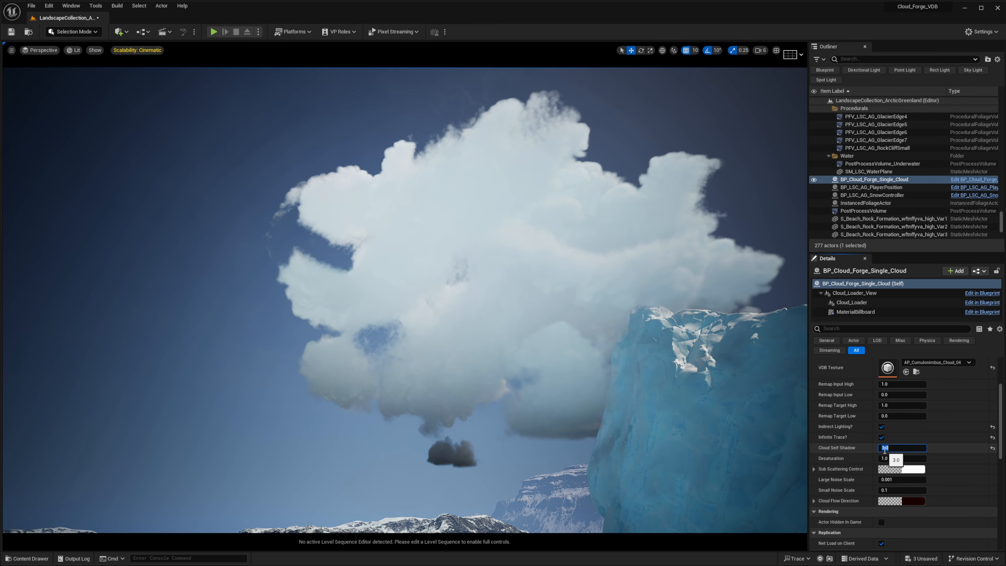
{"action": "type", "text": "5"}
{"action": "key", "text": "Return"}
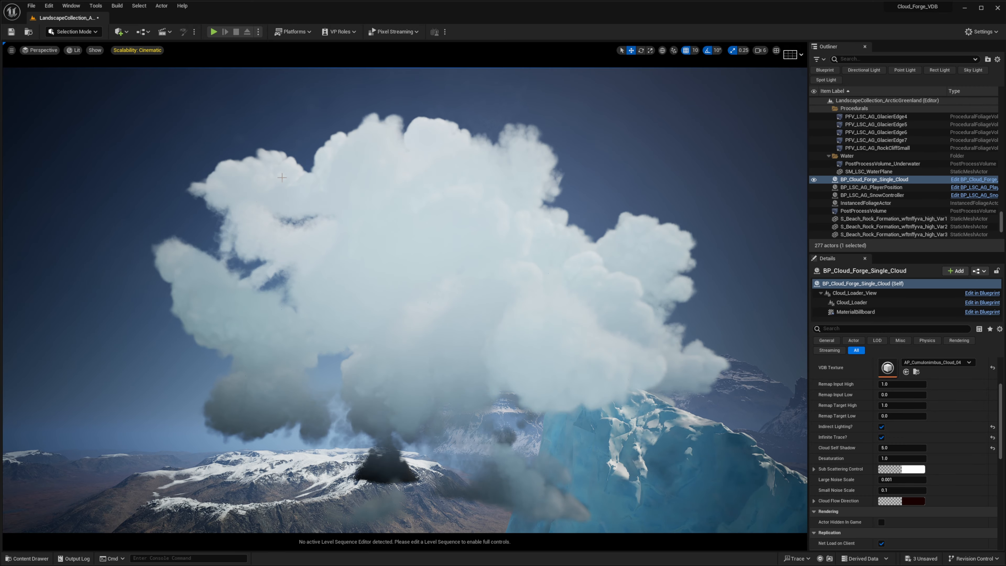
Slow the cloud's movement by trying a red Cloud Flow Direction value of 0.001 and settling on 0.005
{"action": "left_click_drag", "start_coordinate": [507, 214], "coordinate": [429, 312], "text": "alt"}
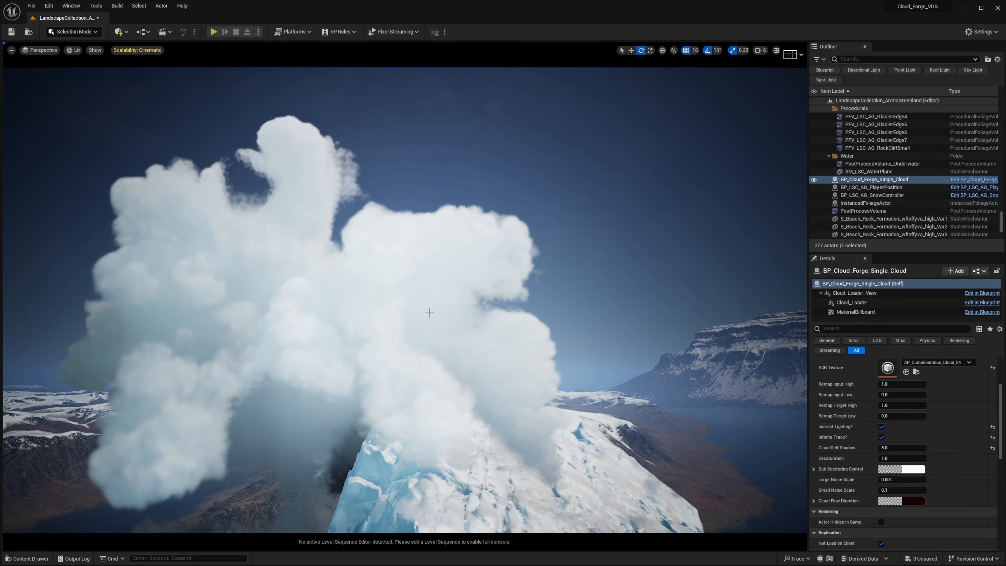
{"action": "key", "text": "e"}
{"action": "right_click_drag", "start_coordinate": [380, 299], "coordinate": [344, 295]}
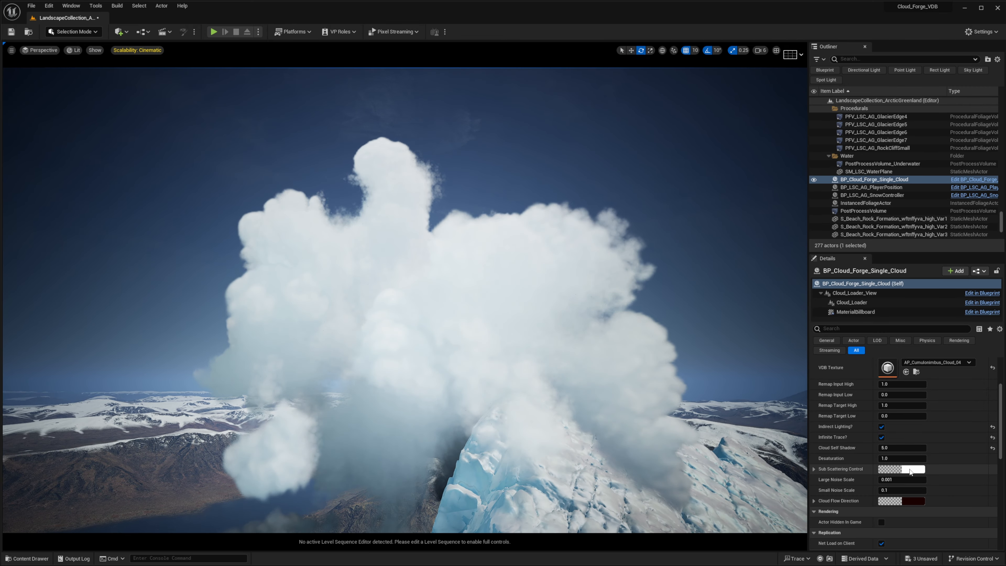
{"action": "scroll", "coordinate": [918, 466], "scroll_direction": "down", "scroll_amount": 3}
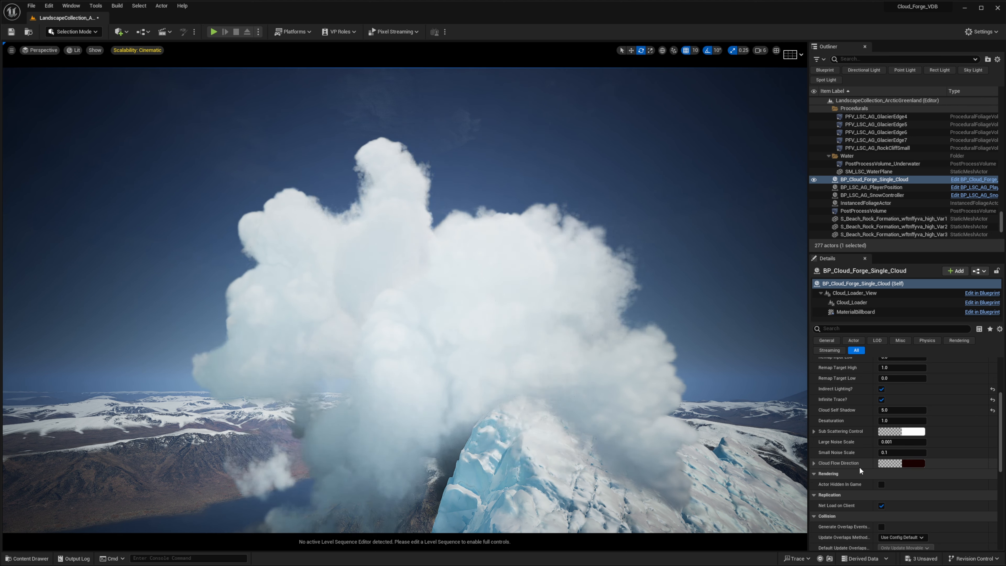
{"action": "left_click", "coordinate": [914, 465]}
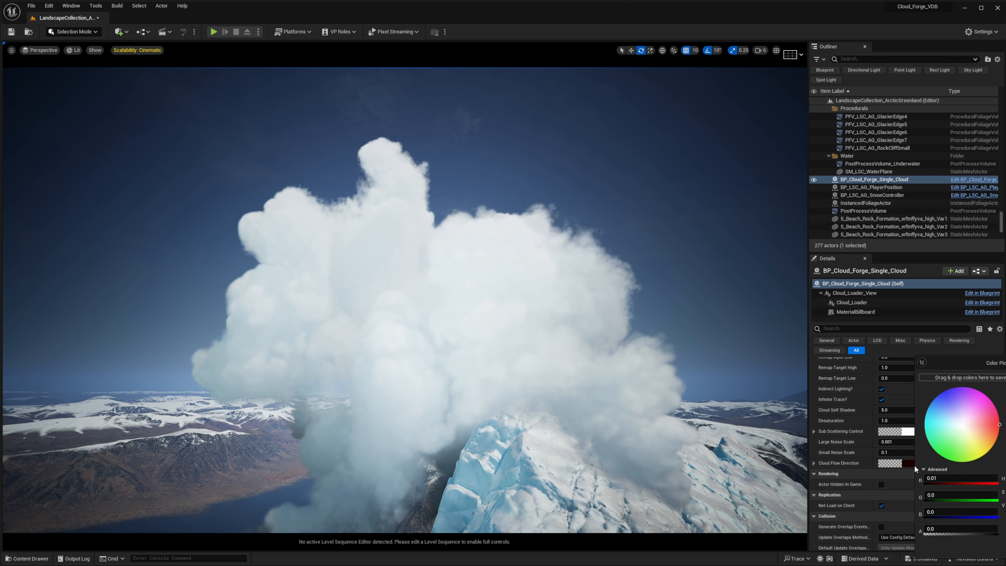
{"action": "left_click", "coordinate": [959, 478]}
{"action": "type", "text": "0.001"}
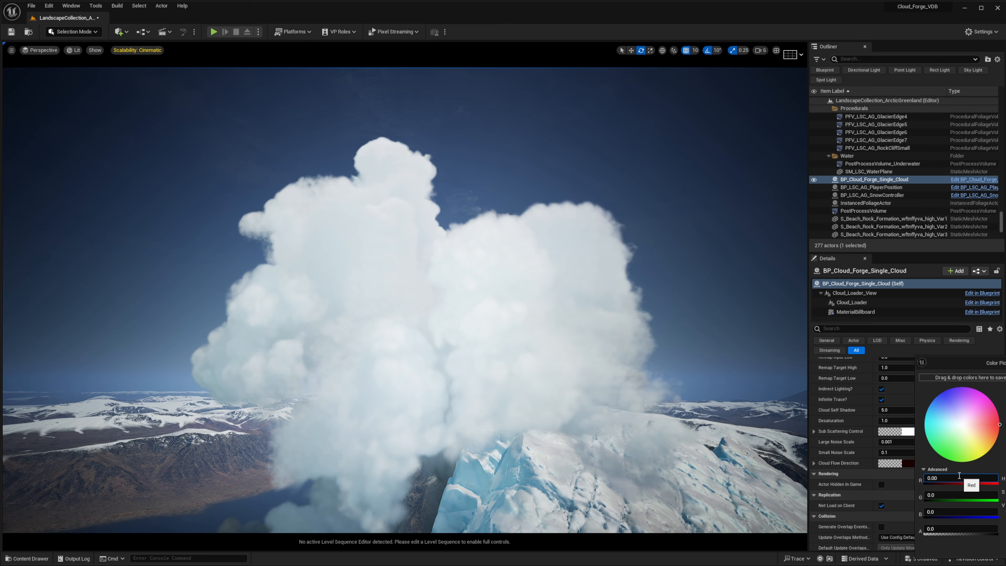
{"action": "key", "text": "Return"}
{"action": "left_click_drag", "start_coordinate": [623, 327], "coordinate": [272, 325]}
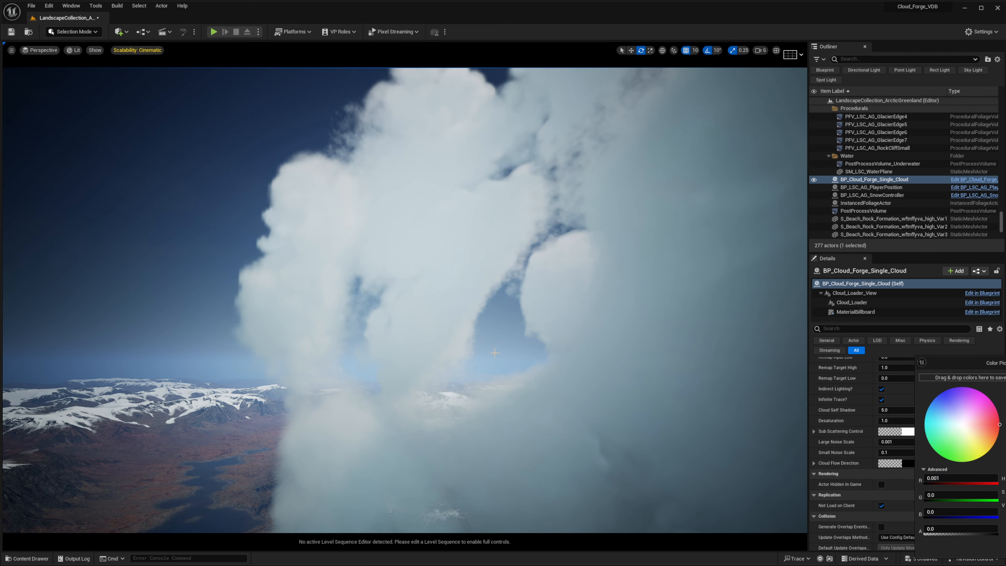
{"action": "left_click_drag", "start_coordinate": [475, 304], "coordinate": [240, 274]}
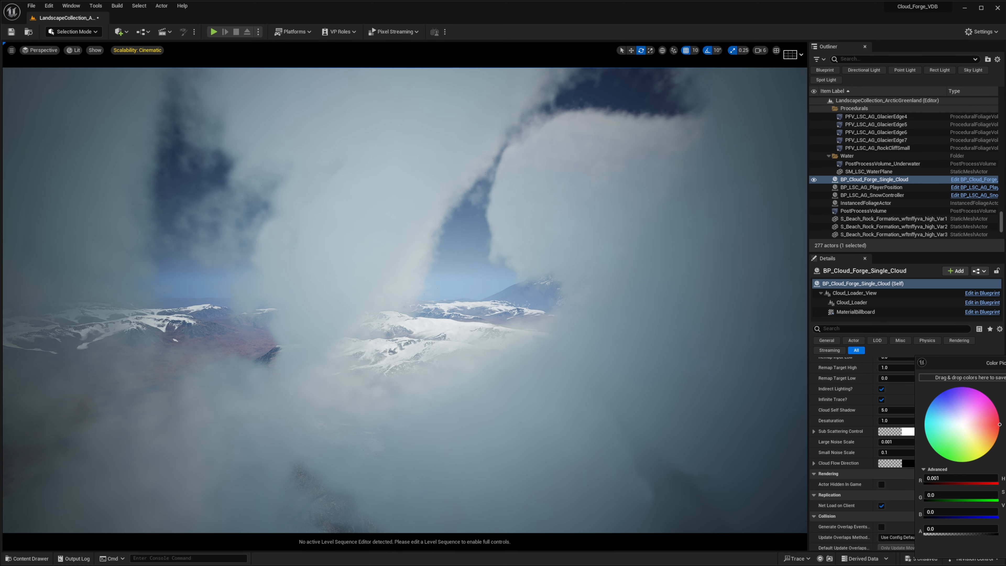
{"action": "left_click", "coordinate": [952, 478]}
{"action": "type", "text": "0.005"}
{"action": "key", "text": "Return"}
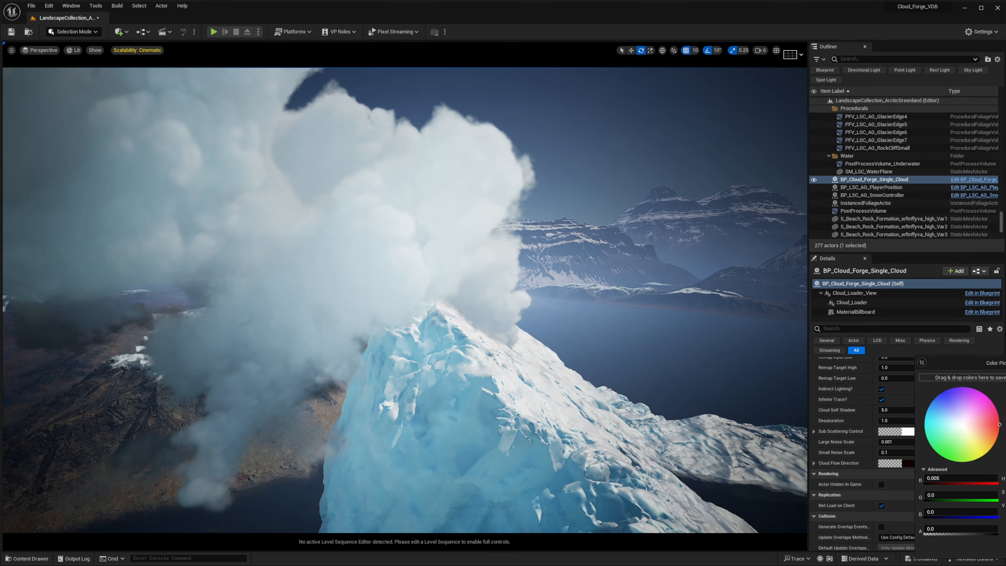
Move the cloud sideways over the iceberg, lower it until it envelops the peak, and inspect how it wraps the ice
{"action": "key", "text": "f"}
{"action": "key", "text": "w"}
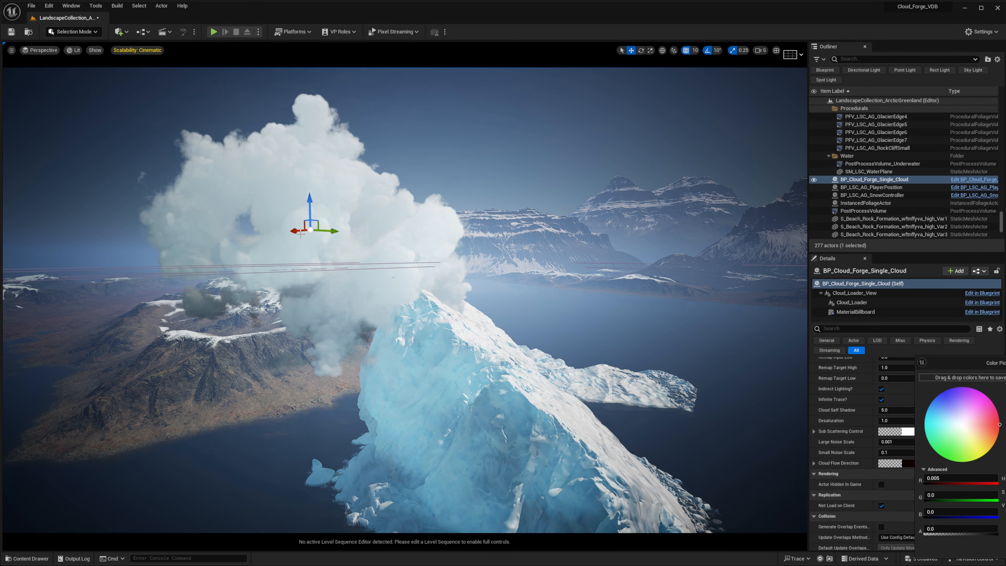
{"action": "left_click_drag", "start_coordinate": [298, 233], "coordinate": [396, 224]}
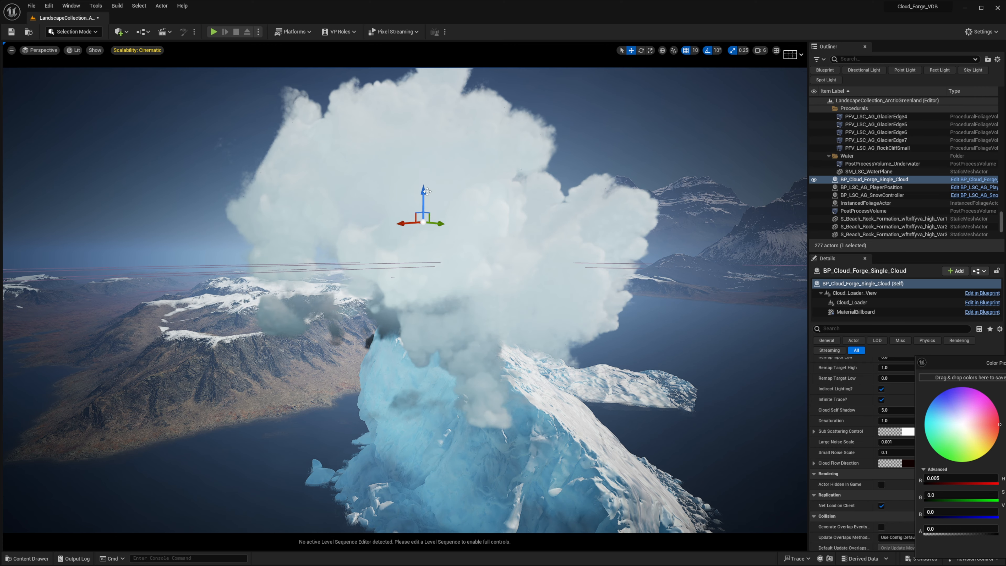
{"action": "left_click_drag", "start_coordinate": [427, 191], "coordinate": [422, 385]}
{"action": "key", "text": "e"}
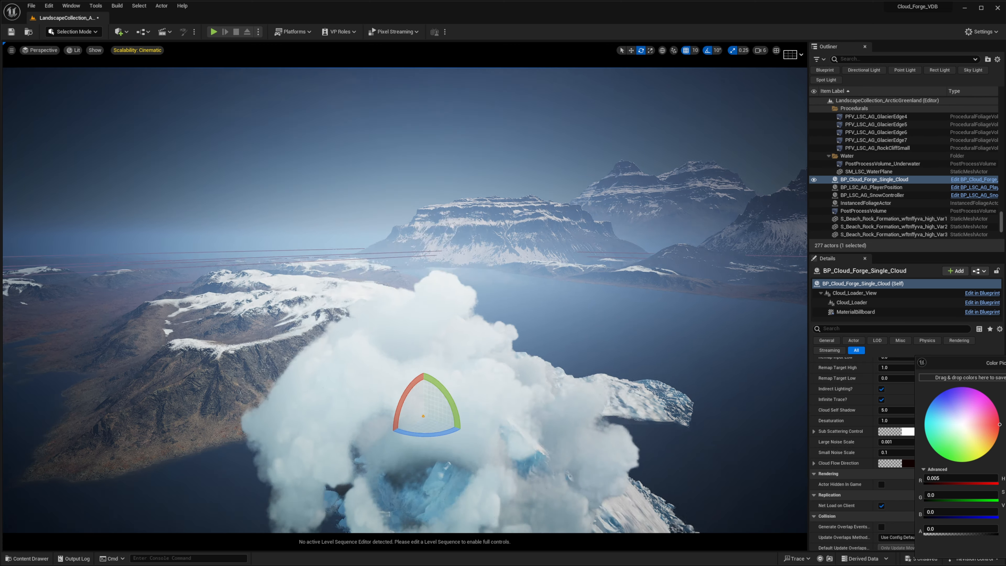
{"action": "left_click_drag", "start_coordinate": [459, 277], "coordinate": [459, 327], "text": "alt"}
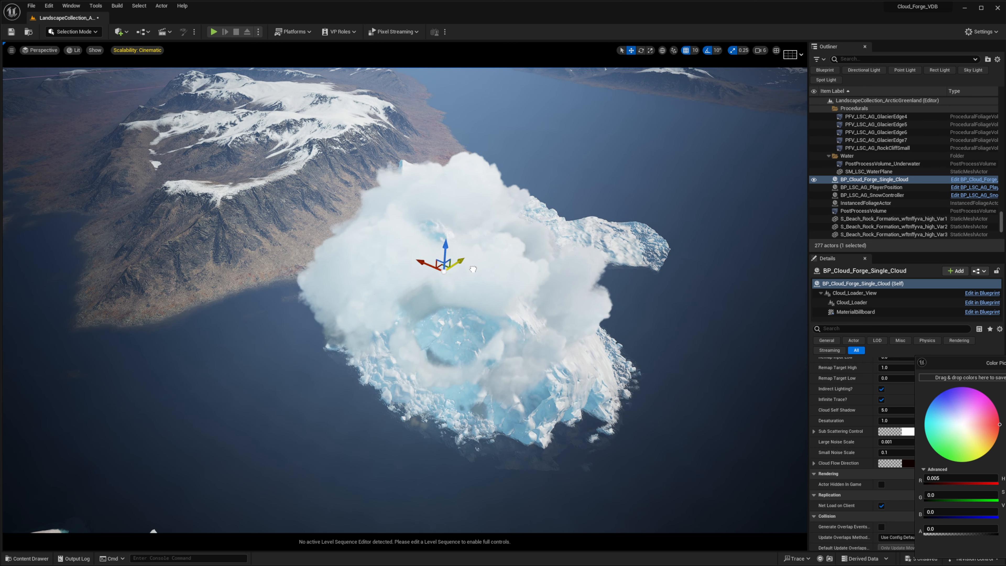
{"action": "left_click_drag", "start_coordinate": [470, 271], "coordinate": [476, 218], "text": "alt"}
{"action": "key", "text": "w"}
{"action": "right_click_drag", "start_coordinate": [475, 218], "coordinate": [489, 200]}
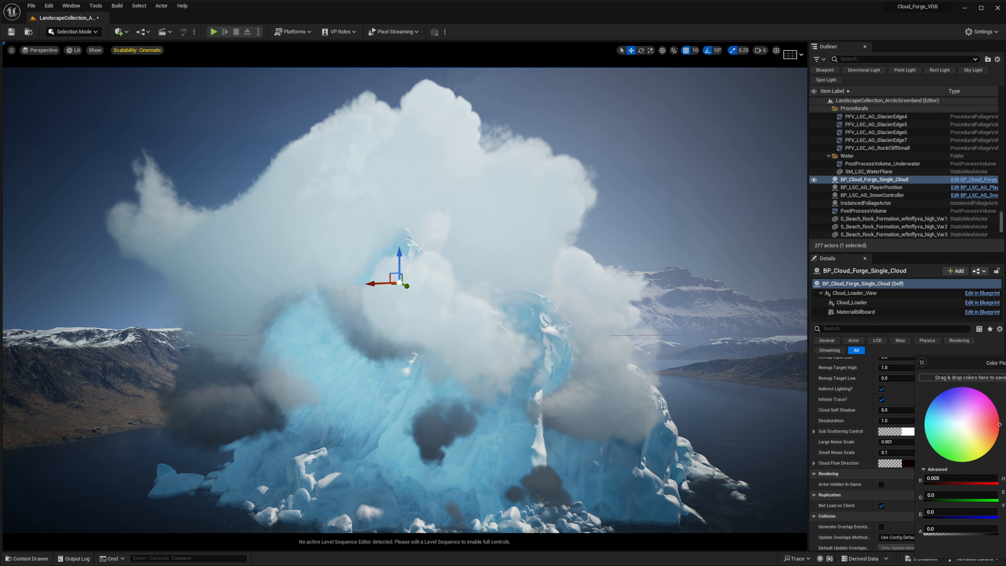
Raise the cloud so that it floats just above the iceberg's peak
{"action": "key", "text": "a"}
{"action": "mouse_move", "coordinate": [430, 303]}
{"action": "right_mouse_down"}
{"action": "mouse_move", "coordinate": [430, 326]}
{"action": "mouse_move", "coordinate": [467, 327]}
{"action": "mouse_move", "coordinate": [436, 313]}
{"action": "right_mouse_up"}
{"action": "key", "text": "g"}
{"action": "left_click_drag", "start_coordinate": [473, 313], "coordinate": [450, 169]}
{"action": "right_click_drag", "start_coordinate": [449, 169], "coordinate": [431, 192]}
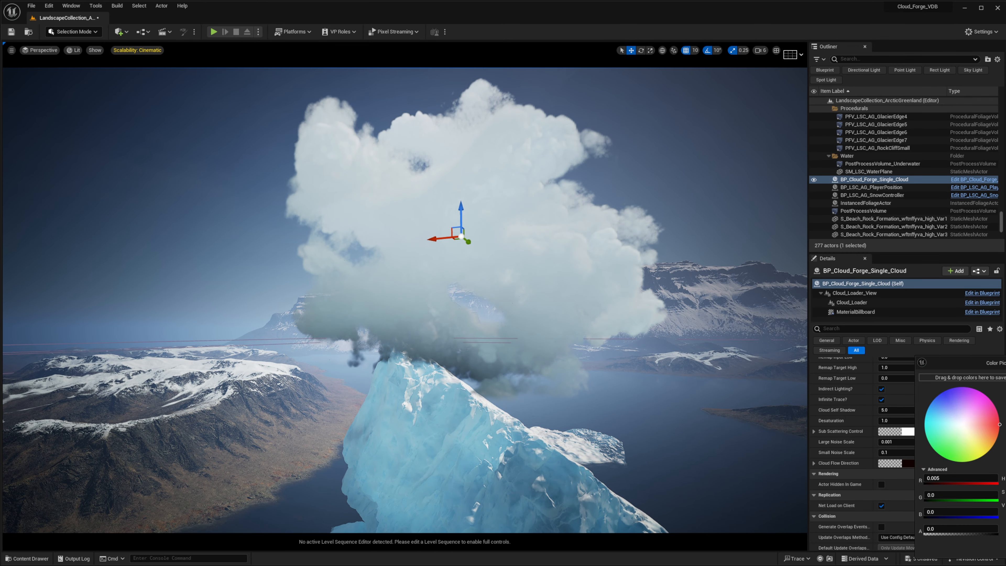
Try a Density Multiplier of 0.4 on the cloud
{"action": "scroll", "coordinate": [873, 434], "scroll_direction": "up", "scroll_amount": 3}
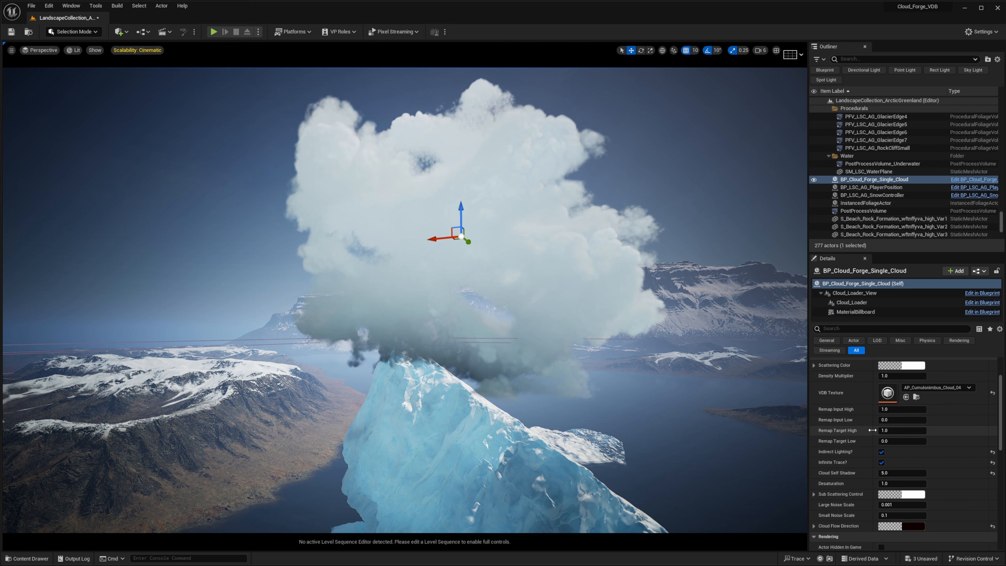
{"action": "left_click", "coordinate": [905, 374]}
{"action": "type", "text": "0.4"}
{"action": "key", "text": "Return"}
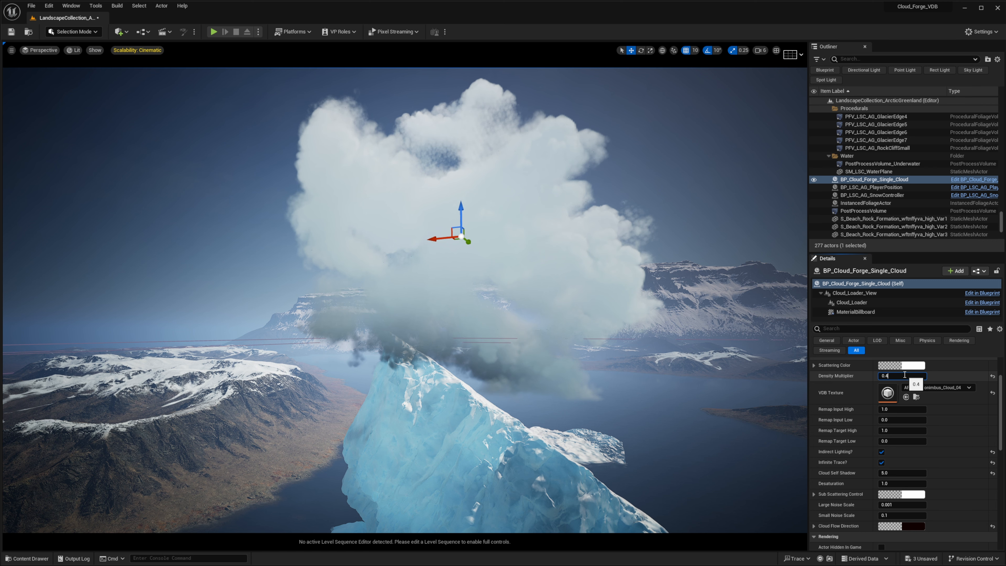
Try a thinner cloud with a Density Multiplier of 0.1 and set it back to 1
{"action": "key", "text": "BackSpace"}
{"action": "type", "text": "1"}
{"action": "key", "text": "Return"}
{"action": "key", "text": "d"}
{"action": "right_click_drag", "start_coordinate": [469, 217], "coordinate": [422, 217]}
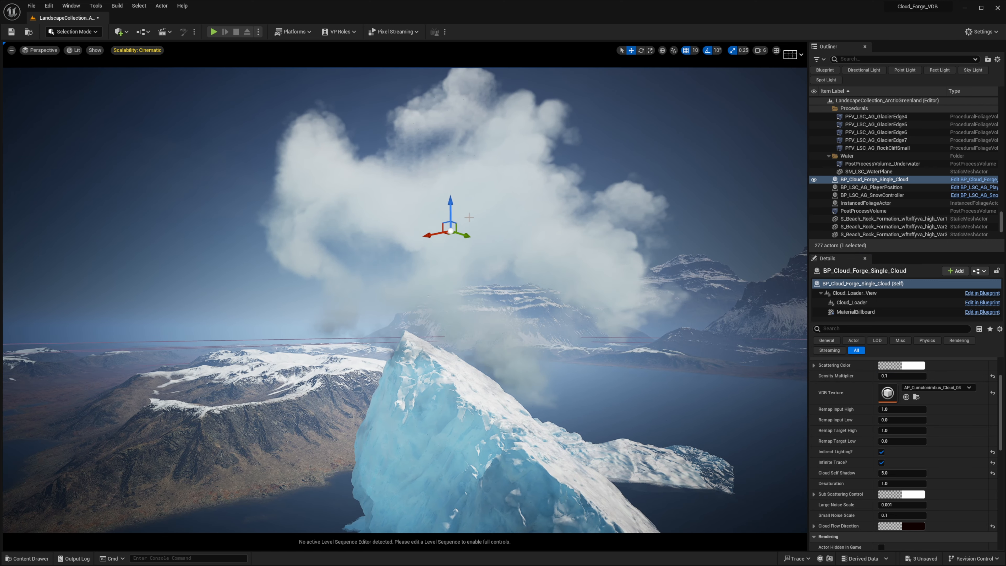
{"action": "mouse_move", "coordinate": [451, 206]}
{"action": "left_mouse_down"}
{"action": "mouse_move", "coordinate": [451, 290]}
{"action": "mouse_move", "coordinate": [451, 208]}
{"action": "left_mouse_up"}
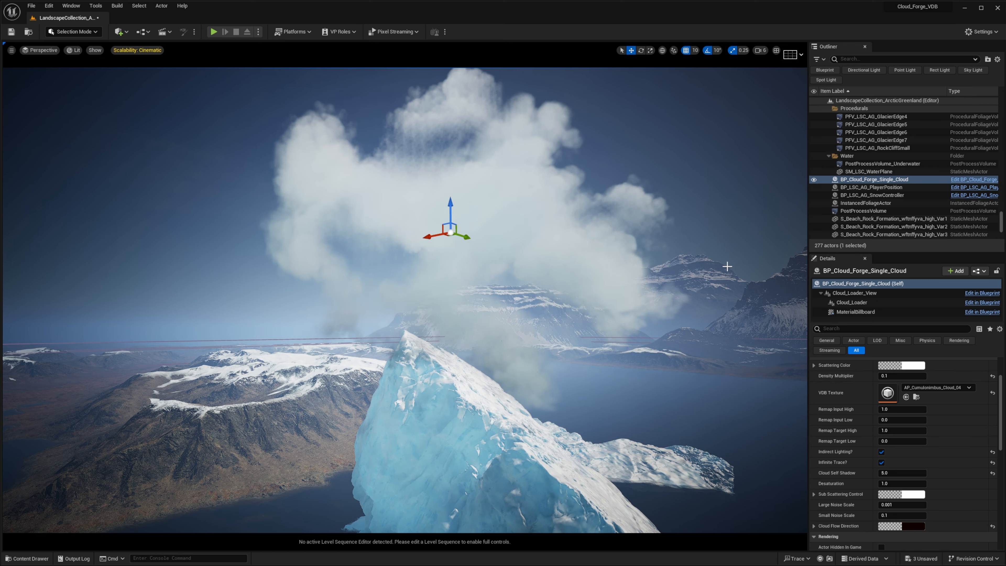
{"action": "left_click", "coordinate": [905, 375]}
{"action": "type", "text": "1"}
{"action": "key", "text": "Return"}
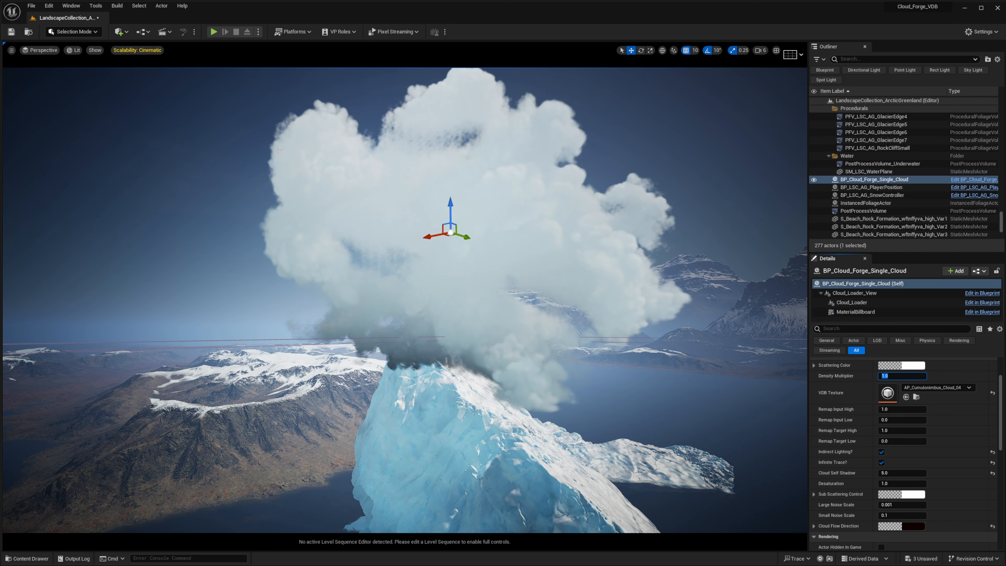
Switch the cloud's VDB Texture to Kit_02_Cumulonimbus_05 and raise the cloud slightly above the water
{"action": "mouse_move", "coordinate": [278, 149]}
{"action": "right_mouse_down"}
{"action": "mouse_move", "coordinate": [230, 151]}
{"action": "mouse_move", "coordinate": [278, 157]}
{"action": "right_mouse_up"}
{"action": "scroll", "coordinate": [942, 432], "scroll_direction": "up", "scroll_amount": 2}
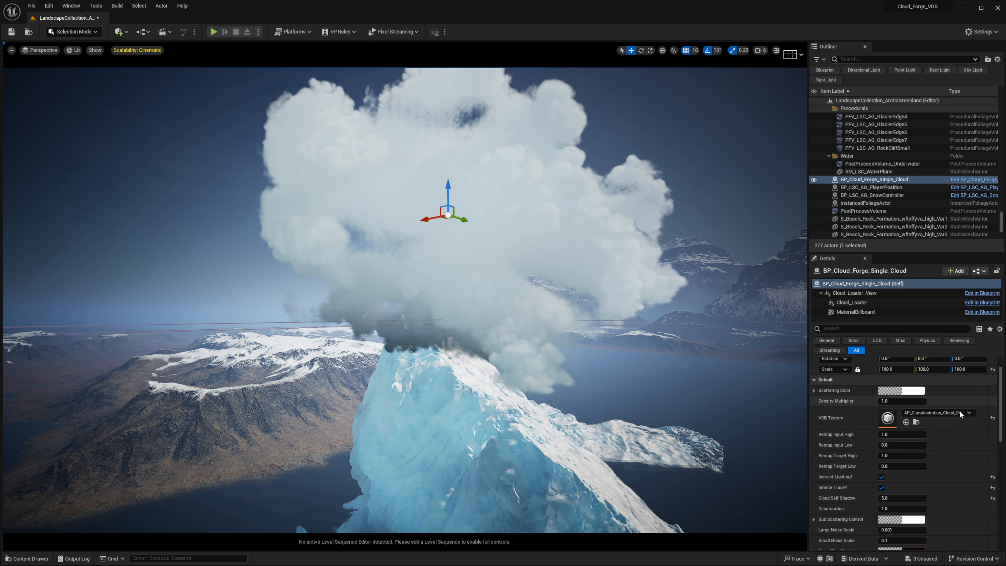
{"action": "left_click", "coordinate": [960, 414]}
{"action": "scroll", "coordinate": [992, 359], "scroll_direction": "down", "scroll_amount": 10}
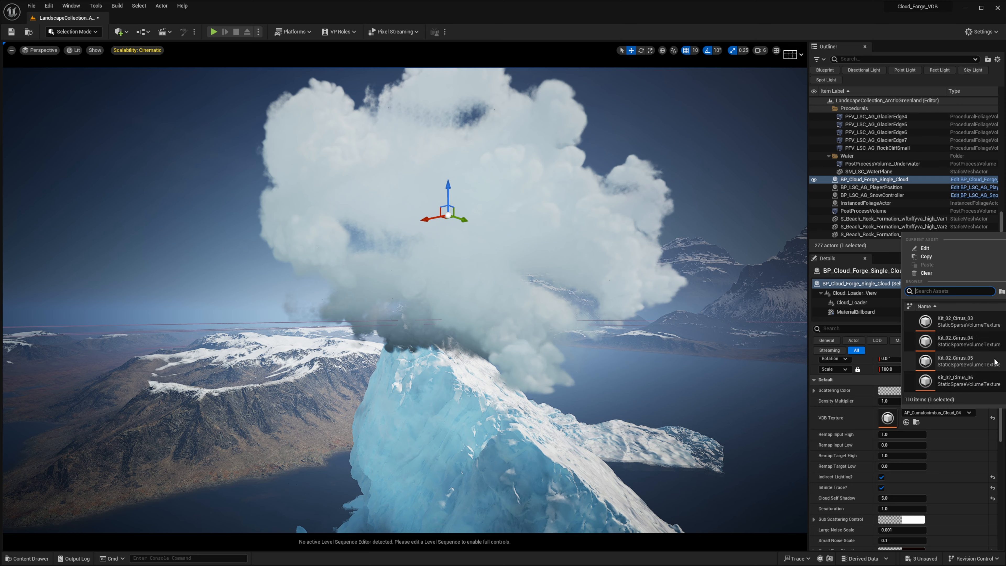
{"action": "scroll", "coordinate": [978, 365], "scroll_direction": "down", "scroll_amount": 10}
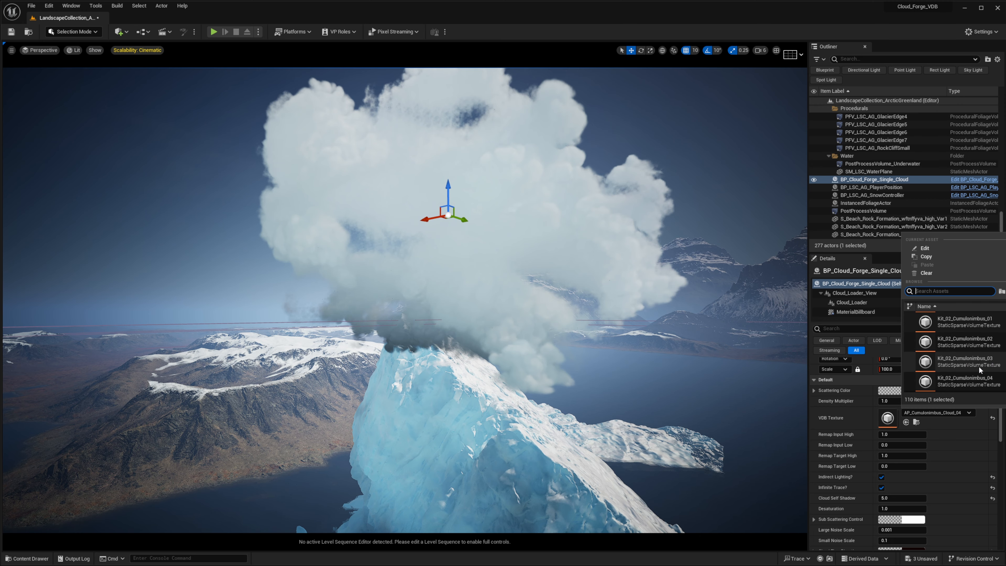
{"action": "left_click", "coordinate": [970, 356]}
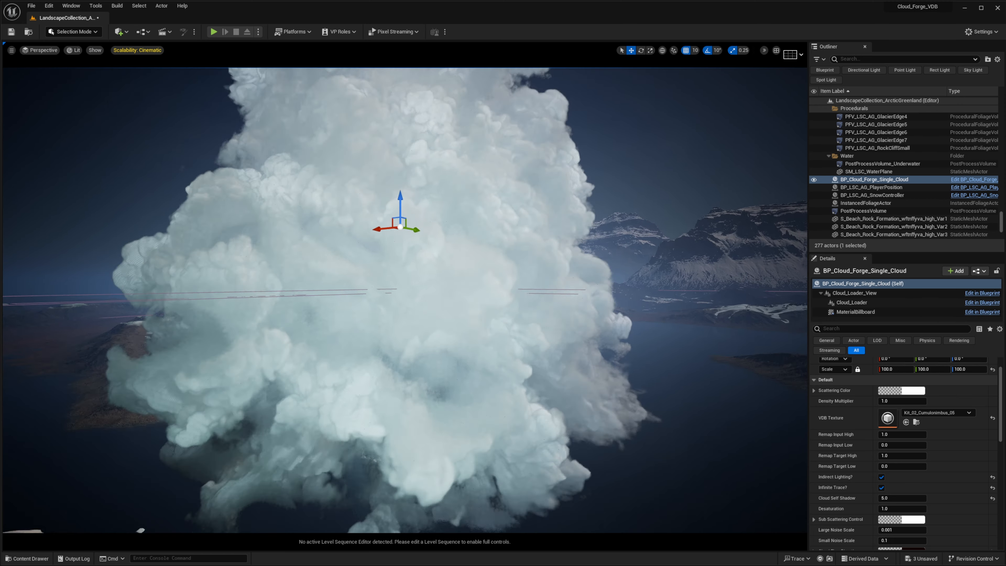
{"action": "scroll", "coordinate": [423, 263], "scroll_direction": "down", "scroll_amount": 4}
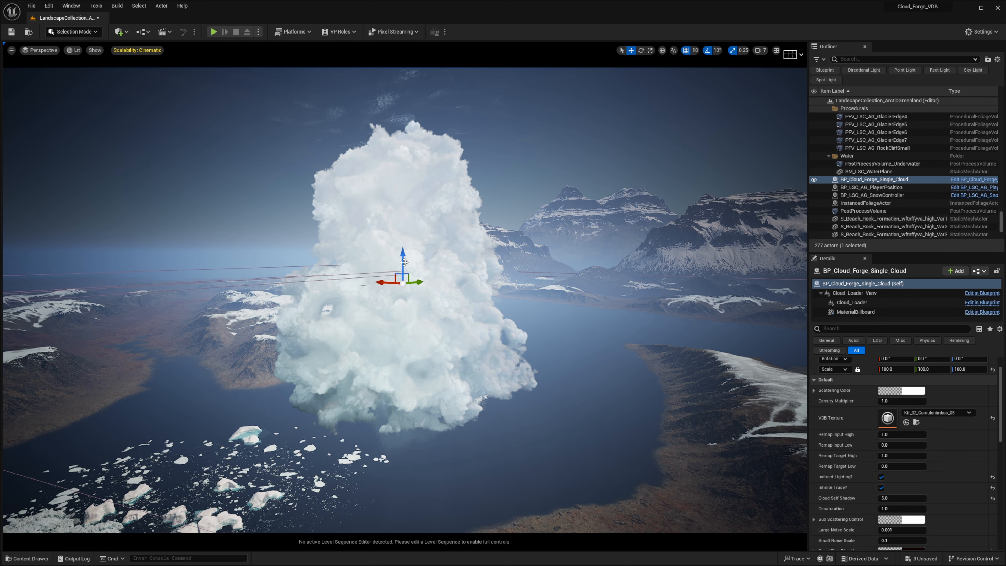
{"action": "left_click_drag", "start_coordinate": [404, 262], "coordinate": [463, 236]}
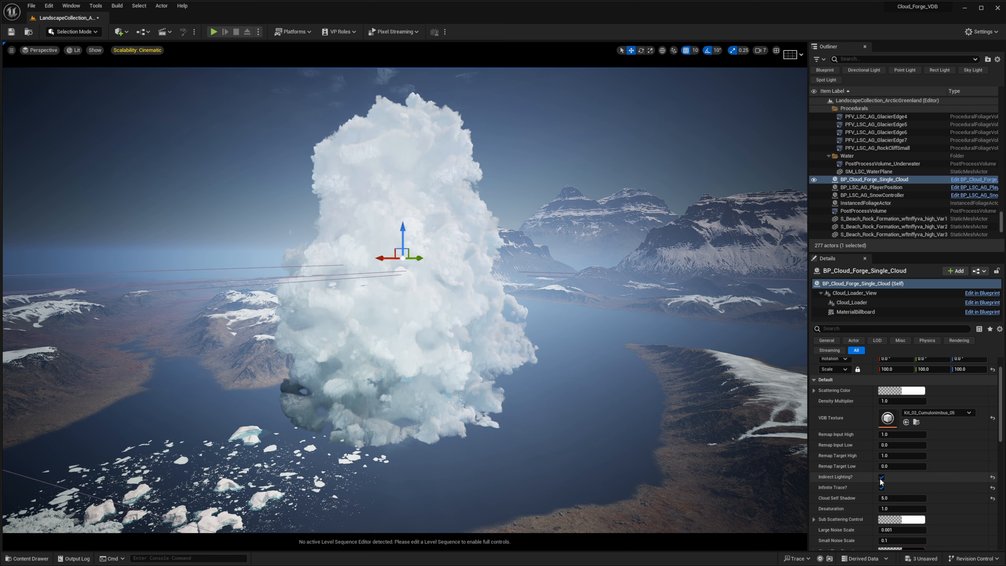
Lighten the cloud by trying a Cloud Self Shadow of 0 and raising it to 1
{"action": "scroll", "coordinate": [881, 480], "scroll_direction": "down", "scroll_amount": 2}
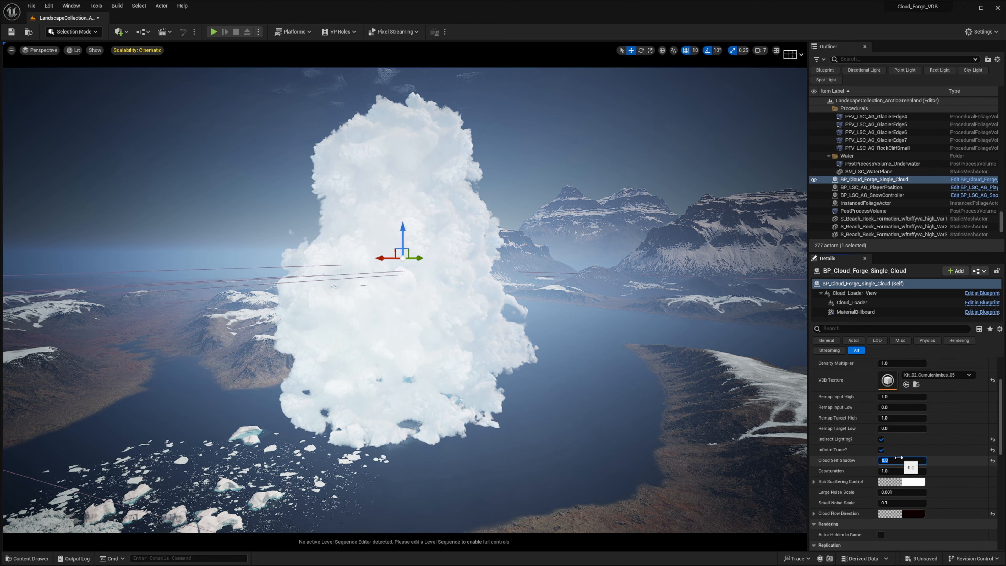
{"action": "type", "text": "1"}
{"action": "key", "text": "Return"}
Fly in close to the cumulonimbus cloud and set its Small Noise Scale to 0
{"action": "right_click_drag", "start_coordinate": [608, 352], "coordinate": [509, 289]}
{"action": "key", "text": "g"}
{"action": "key", "text": "w"}
{"action": "key", "text": "s"}
{"action": "key", "text": "w"}
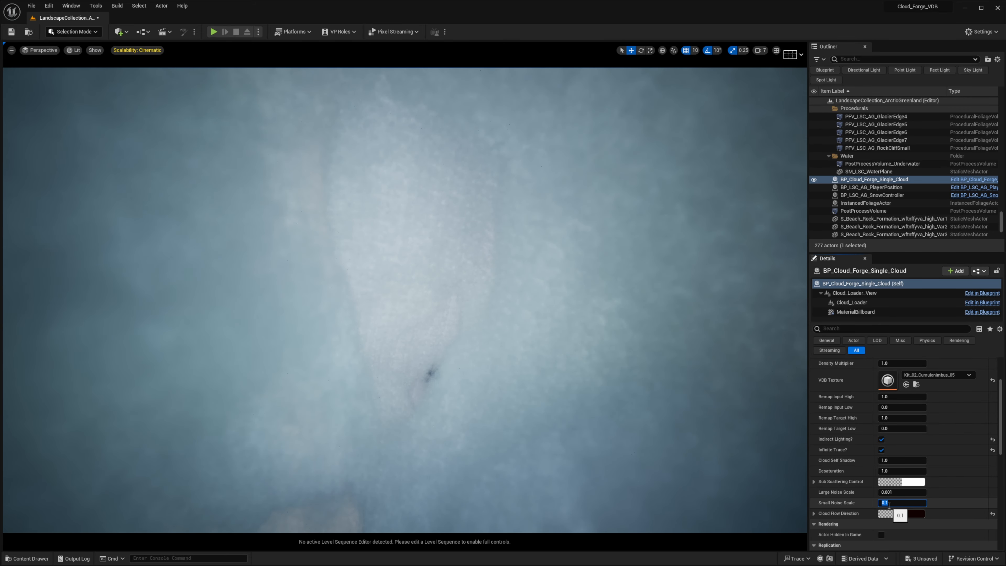
{"action": "right_click_drag", "start_coordinate": [509, 289], "coordinate": [705, 295]}
{"action": "scroll", "coordinate": [468, 330], "scroll_direction": "down", "scroll_amount": 1}
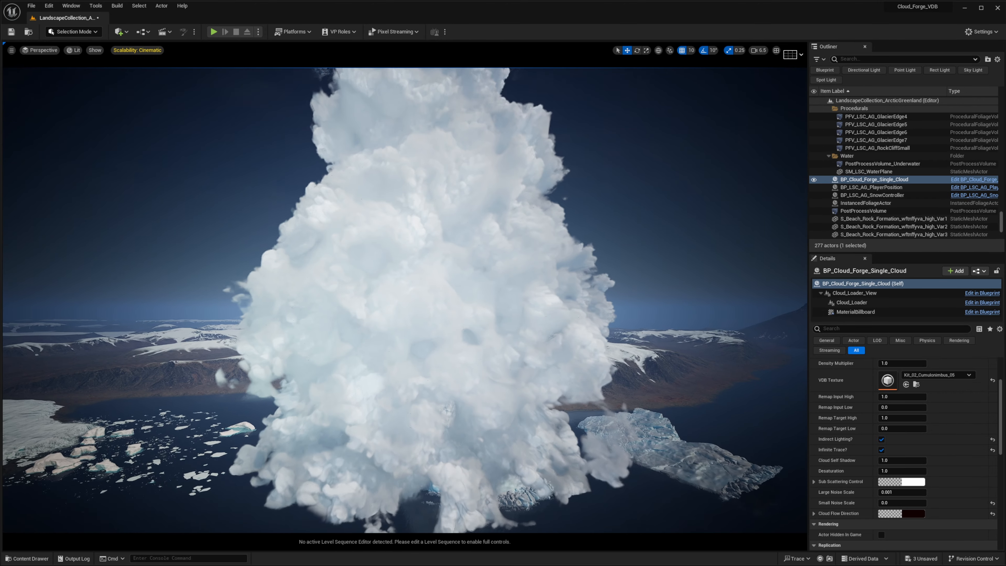
Switch the VDB Texture to Kit_02_Cumulonimbus_06 and lift the cloud clear of the iceberg beneath it
{"action": "left_click", "coordinate": [936, 374]}
{"action": "left_click", "coordinate": [963, 529]}
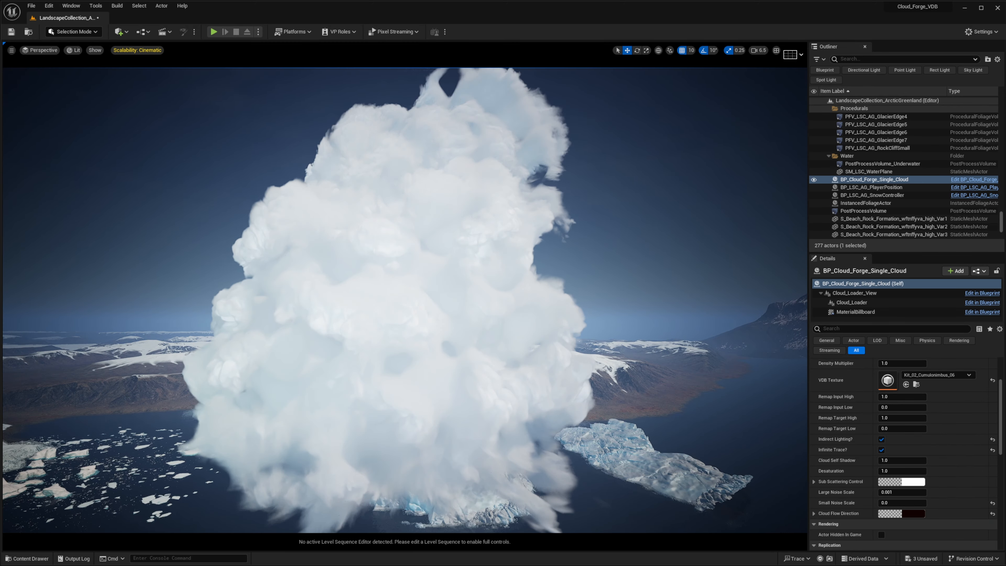
{"action": "right_click_drag", "start_coordinate": [624, 386], "coordinate": [623, 386]}
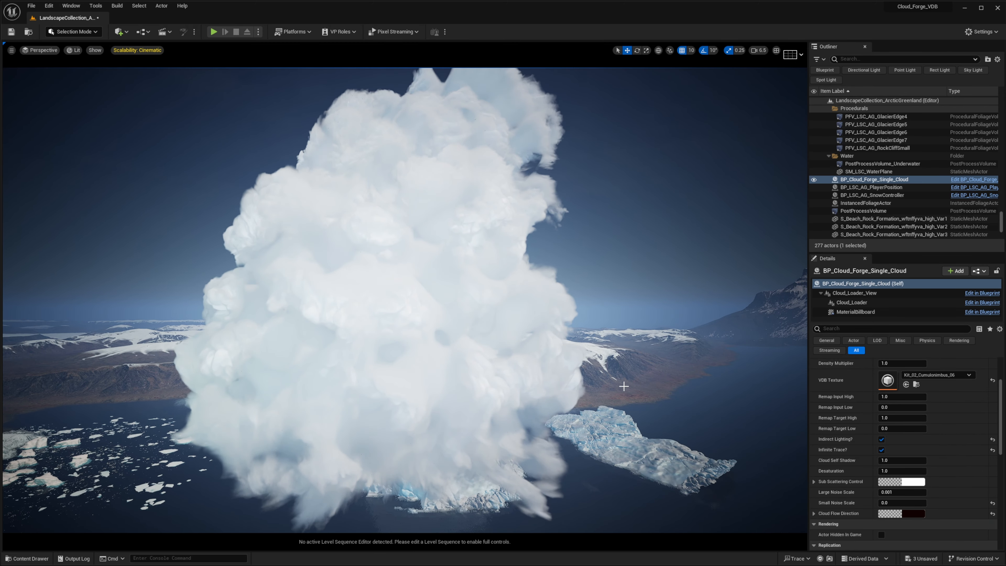
{"action": "right_click_drag", "start_coordinate": [519, 393], "coordinate": [501, 391]}
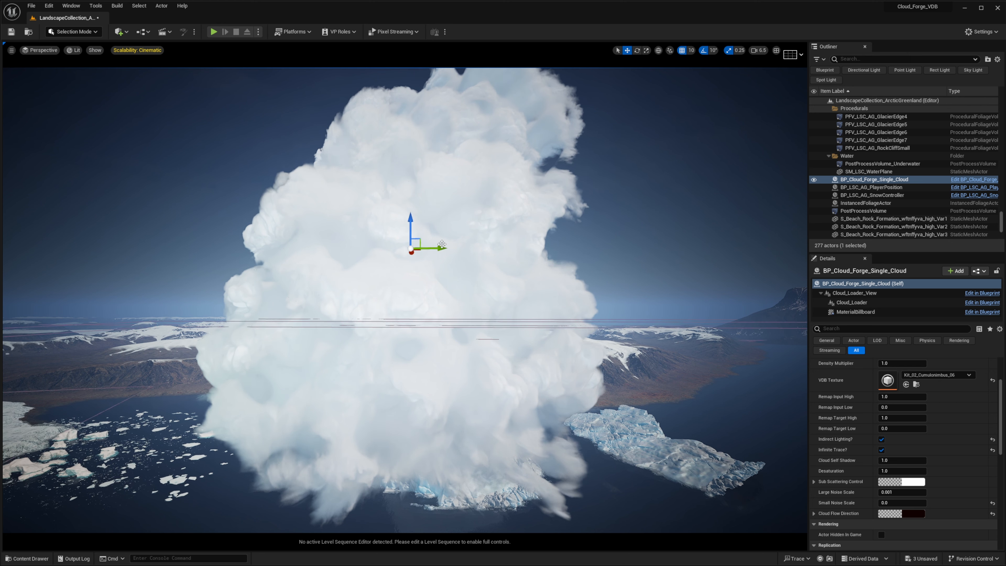
{"action": "left_click_drag", "start_coordinate": [409, 224], "coordinate": [417, 184]}
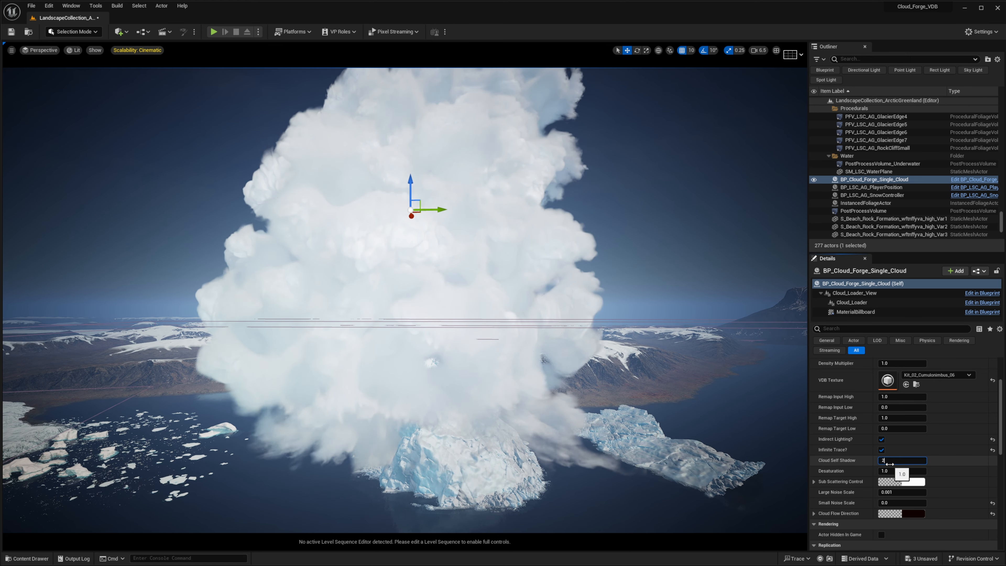
Set the Cloud Self Shadow to 3 and inspect the shading around the cloud
{"action": "key", "text": "Return"}
{"action": "left_click_drag", "start_coordinate": [890, 463], "coordinate": [890, 464]}
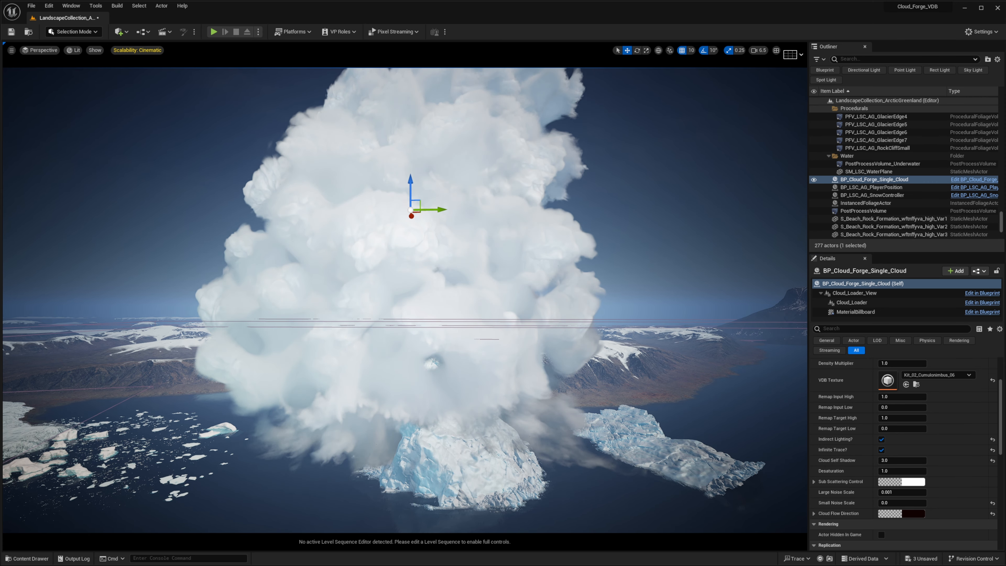
{"action": "key", "text": "g"}
{"action": "right_click_drag", "start_coordinate": [404, 302], "coordinate": [499, 301]}
{"action": "key", "text": "g"}
{"action": "key", "text": "g"}
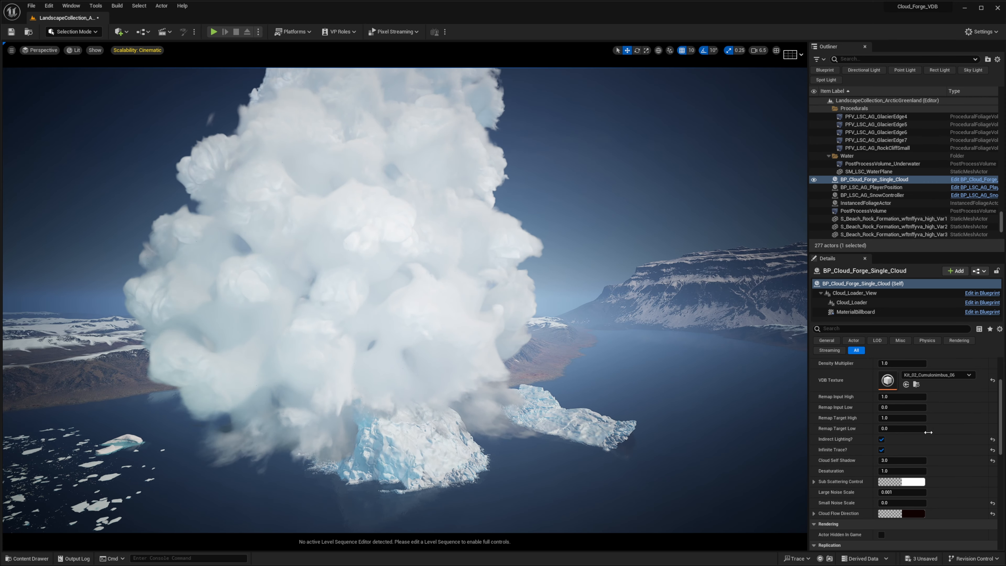
Sharpen the cloud's shape by lowering Remap Input High to about 0.096
{"action": "scroll", "coordinate": [893, 438], "scroll_direction": "up", "scroll_amount": 1}
{"action": "left_click_drag", "start_coordinate": [893, 409], "coordinate": [875, 409]}
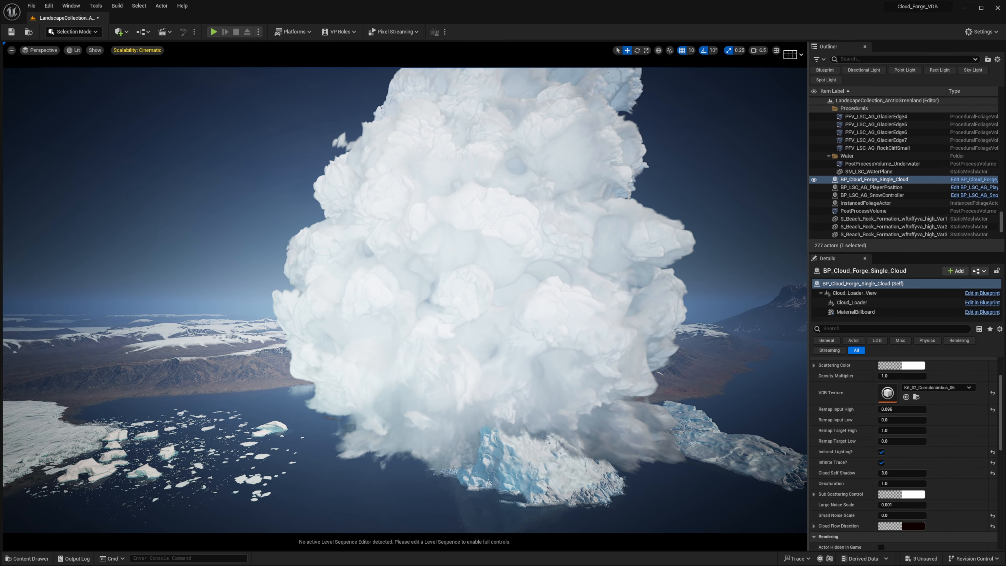
Set the cloud's Remap Input High back to 1.0 and inspect the cloud's shape from several distances
{"action": "right_click_drag", "start_coordinate": [301, 303], "coordinate": [333, 292]}
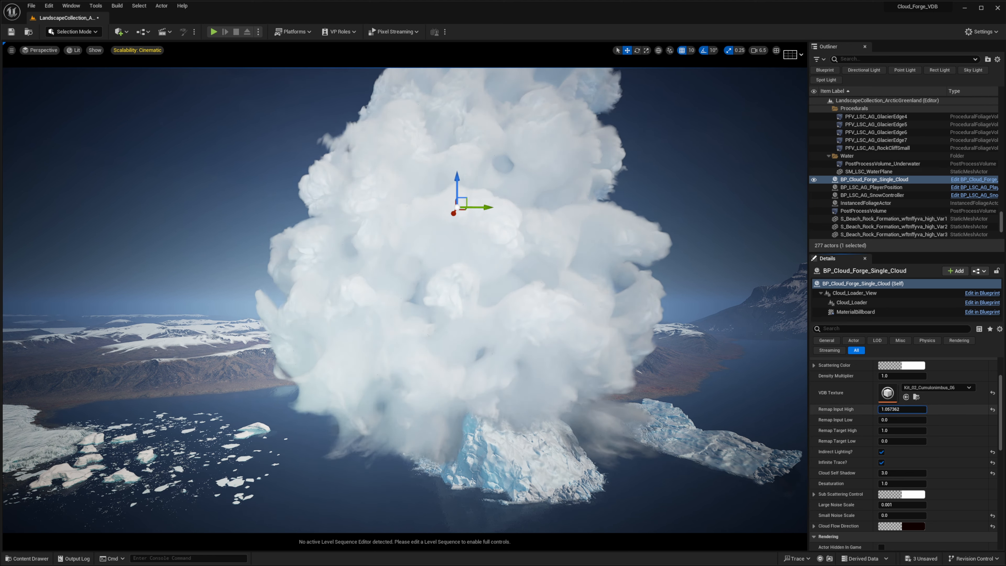
{"action": "left_click_drag", "start_coordinate": [894, 420], "coordinate": [910, 419]}
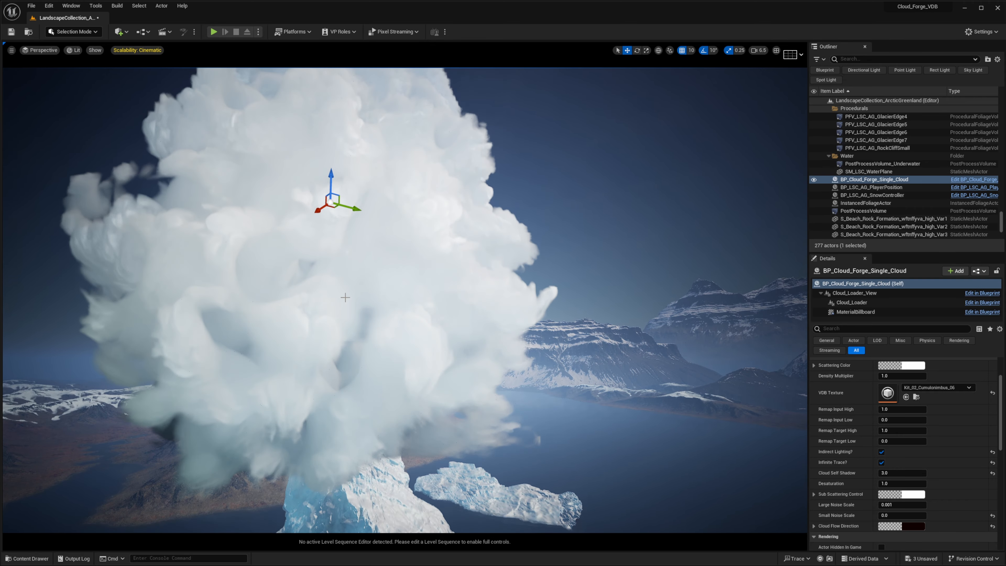
{"action": "mouse_move", "coordinate": [345, 297]}
{"action": "right_mouse_down"}
{"action": "mouse_move", "coordinate": [370, 317]}
{"action": "mouse_move", "coordinate": [337, 303]}
{"action": "mouse_move", "coordinate": [345, 297]}
{"action": "right_mouse_up"}
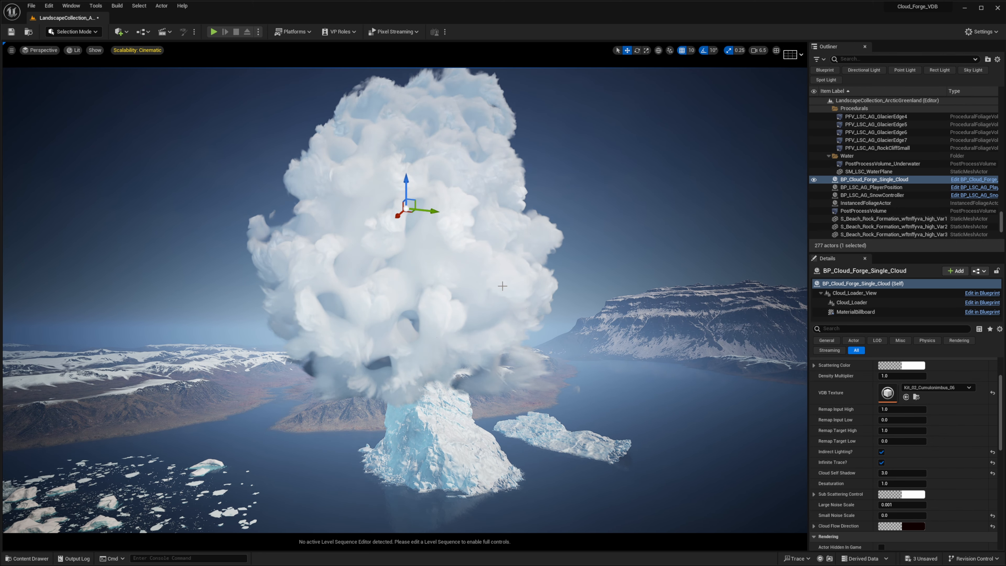
{"action": "right_click_drag", "start_coordinate": [495, 199], "coordinate": [481, 195]}
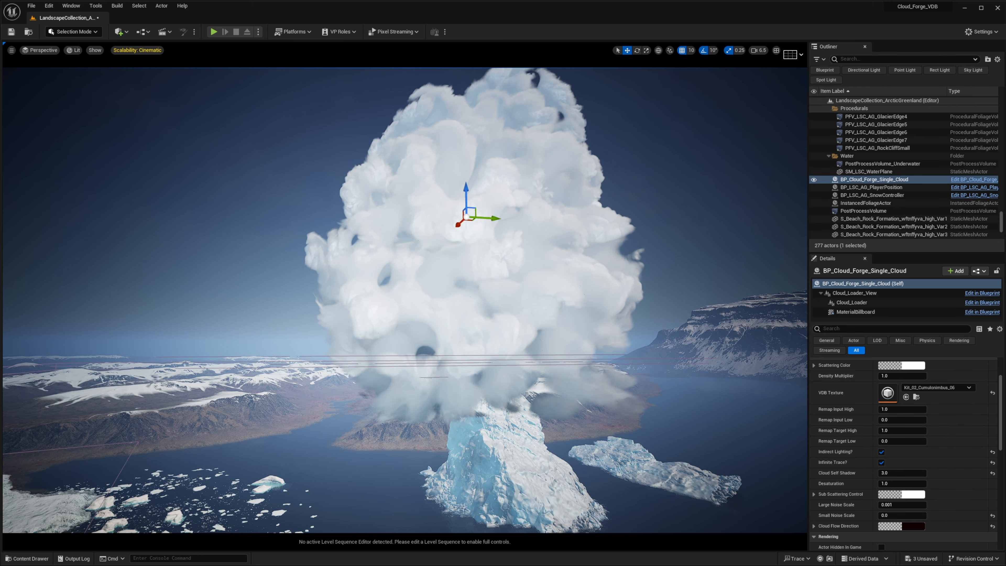
{"action": "mouse_move", "coordinate": [564, 259]}
{"action": "right_mouse_down"}
{"action": "mouse_move", "coordinate": [552, 245]}
{"action": "mouse_move", "coordinate": [564, 259]}
{"action": "right_mouse_up"}
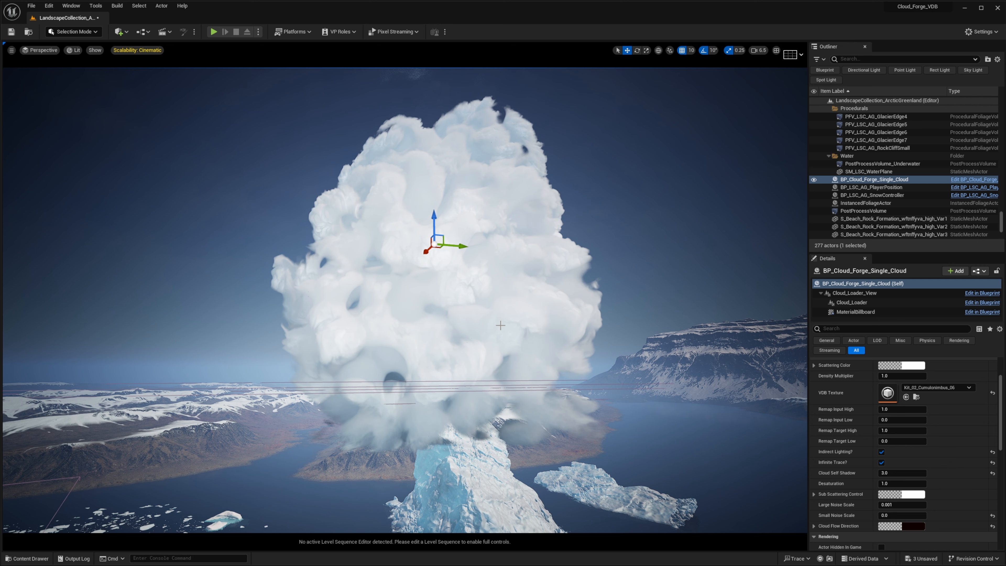
Delete the single cloud and place BP_Spawner from the Cloud_Forge_Spawner folder above the iceberg
{"action": "key", "text": "Delete"}
{"action": "key", "text": "ctrl+space"}
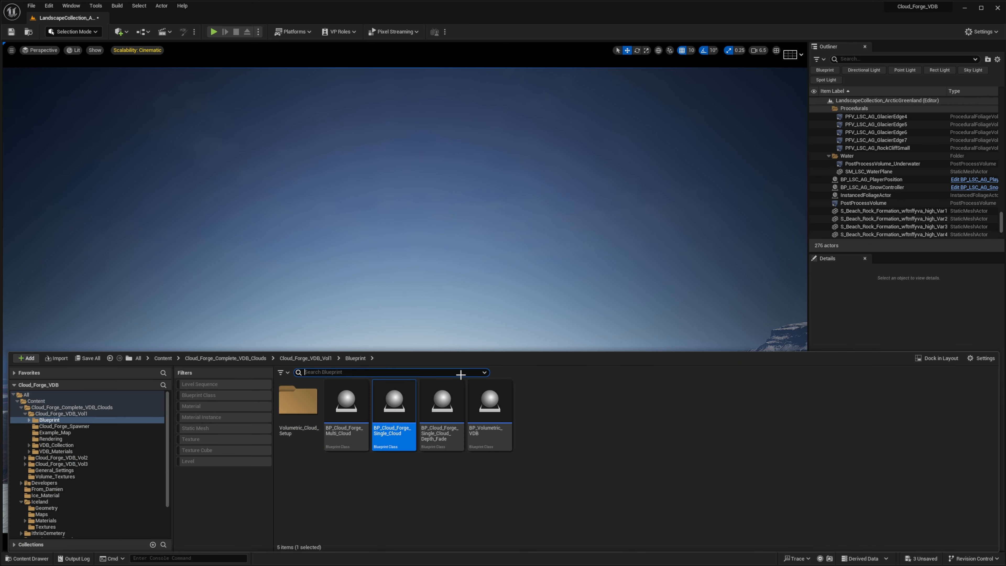
{"action": "left_click", "coordinate": [286, 360]}
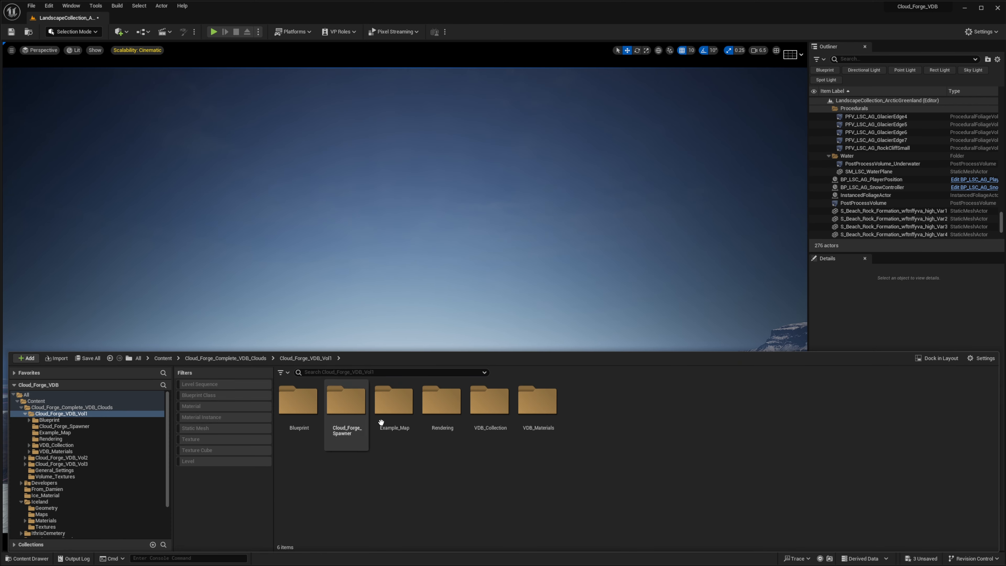
{"action": "double_click", "coordinate": [343, 440]}
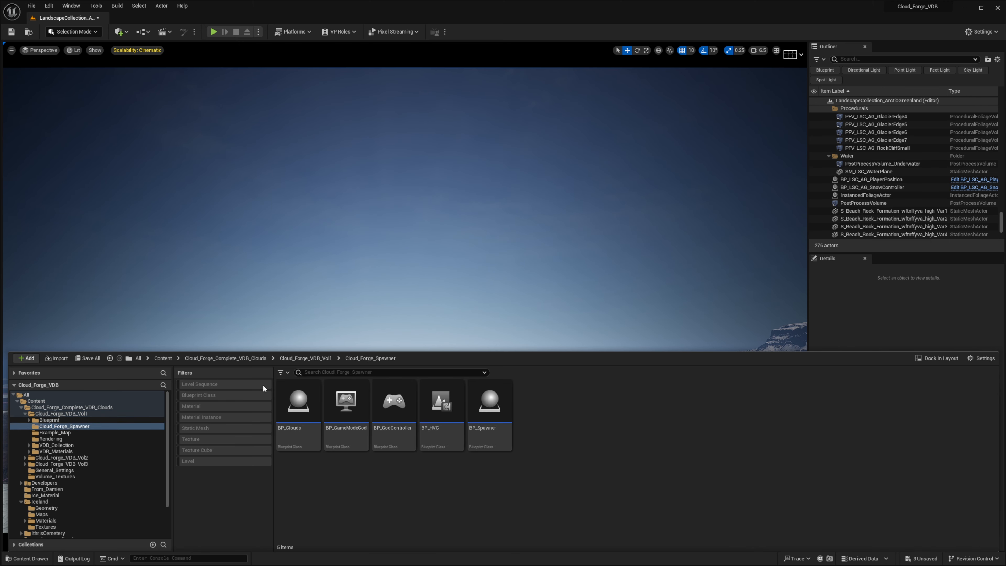
{"action": "left_click", "coordinate": [479, 426]}
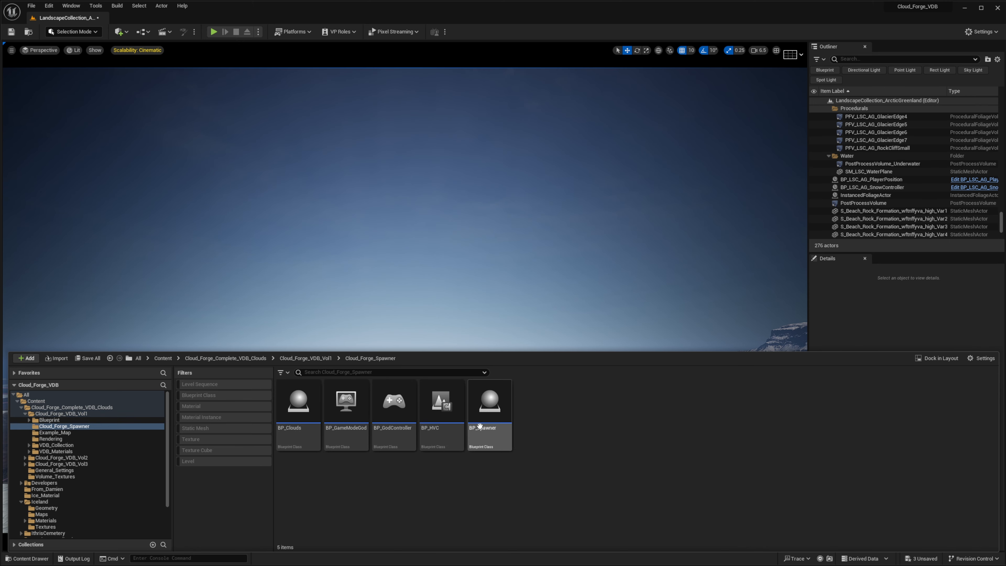
{"action": "left_click_drag", "start_coordinate": [469, 428], "coordinate": [519, 258]}
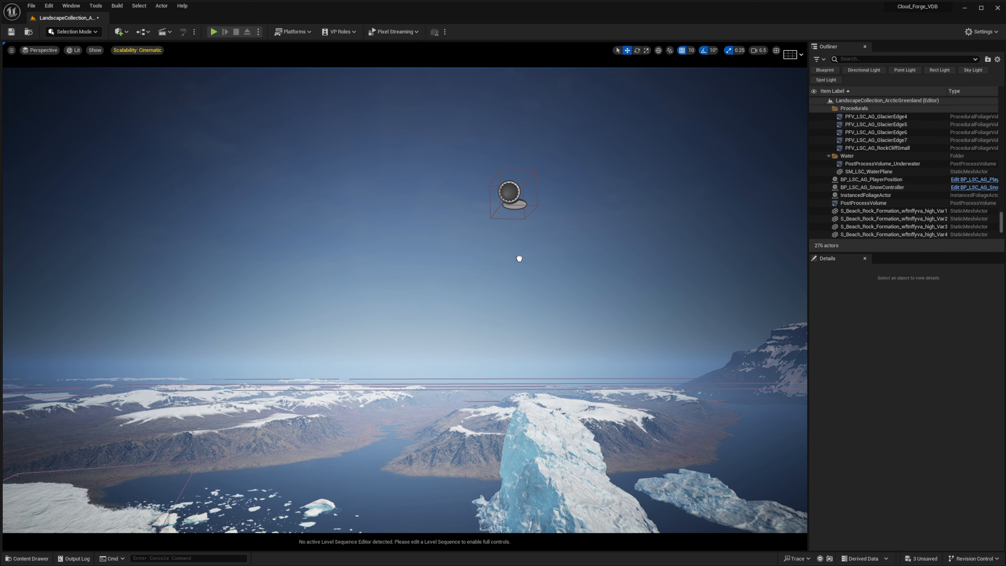
{"action": "left_click_drag", "start_coordinate": [542, 457], "coordinate": [514, 435]}
Scale the spawner uniformly to 300 on all three axes
{"action": "right_click_drag", "start_coordinate": [514, 435], "coordinate": [583, 474]}
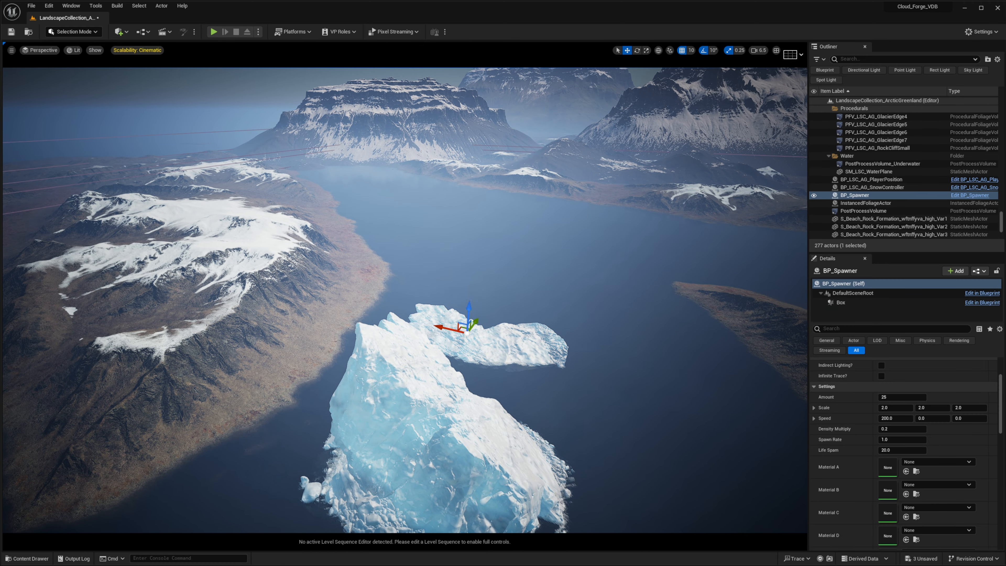
{"action": "mouse_move", "coordinate": [723, 388]}
{"action": "right_mouse_down"}
{"action": "mouse_move", "coordinate": [693, 408]}
{"action": "mouse_move", "coordinate": [684, 400]}
{"action": "mouse_move", "coordinate": [690, 372]}
{"action": "mouse_move", "coordinate": [723, 387]}
{"action": "right_mouse_up"}
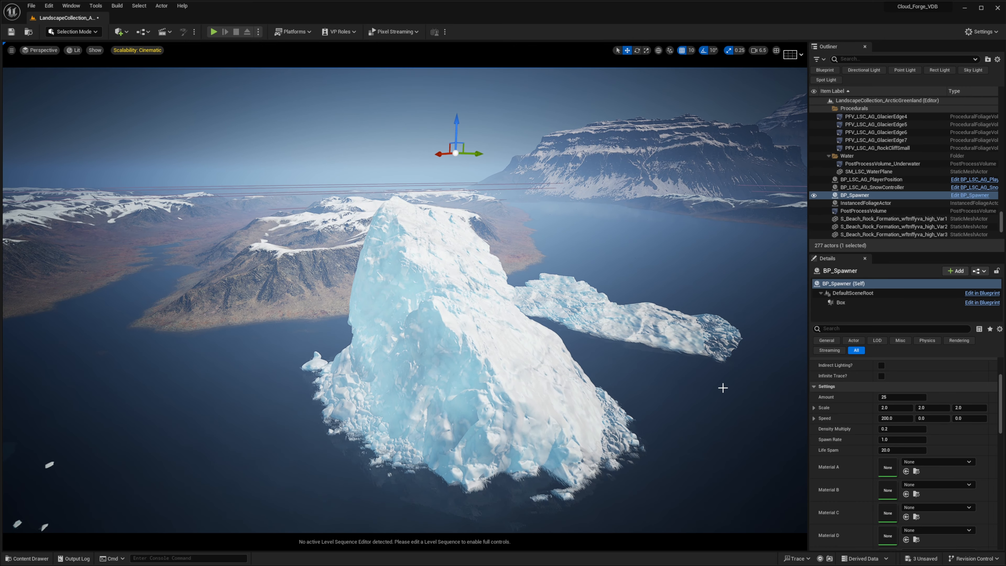
{"action": "scroll", "coordinate": [905, 411], "scroll_direction": "up", "scroll_amount": 3}
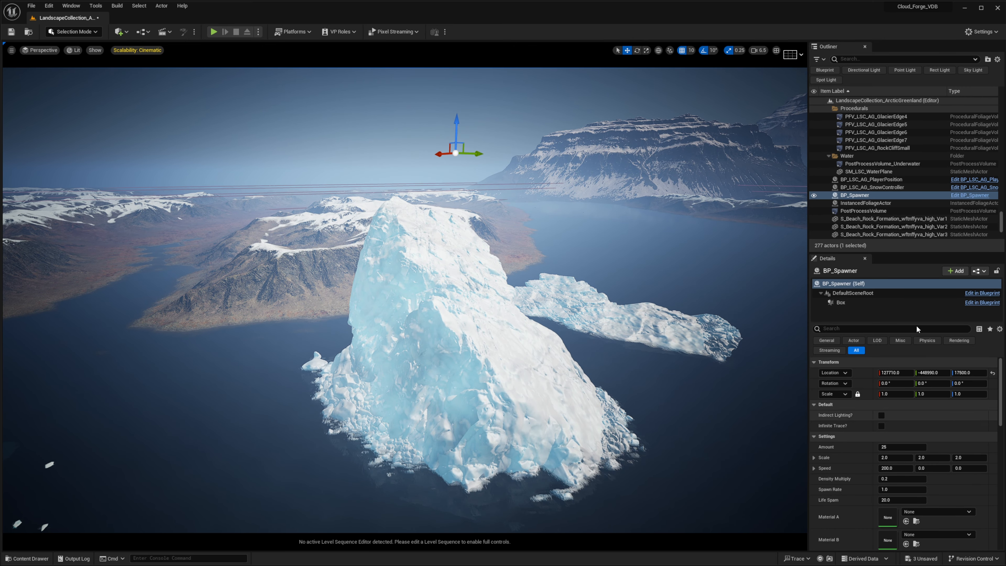
{"action": "right_click_drag", "start_coordinate": [552, 343], "coordinate": [542, 312]}
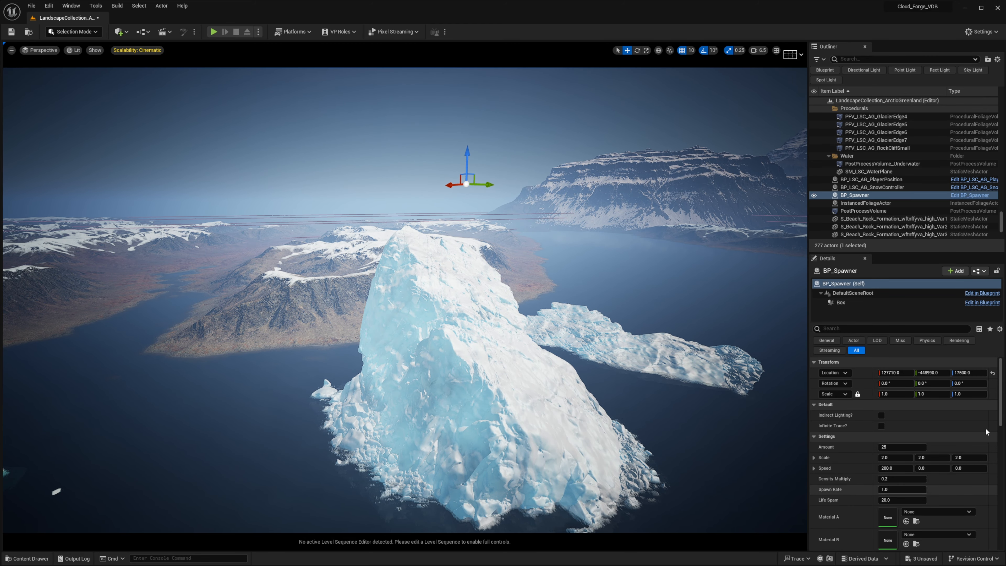
{"action": "mouse_move", "coordinate": [550, 258]}
{"action": "right_mouse_down"}
{"action": "mouse_move", "coordinate": [535, 250]}
{"action": "mouse_move", "coordinate": [569, 253]}
{"action": "right_mouse_up"}
{"action": "key", "text": "e"}
{"action": "key", "text": "w"}
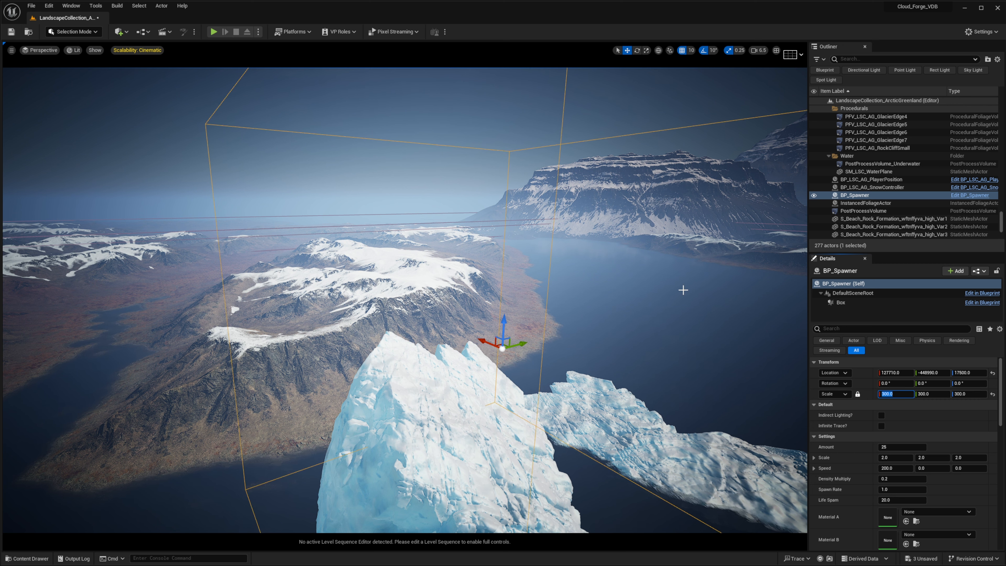
Unlock the spawner's scale proportions and set its scale to 500 in X and Y and 20 in Z
{"action": "left_click", "coordinate": [858, 394]}
{"action": "left_click", "coordinate": [891, 393]}
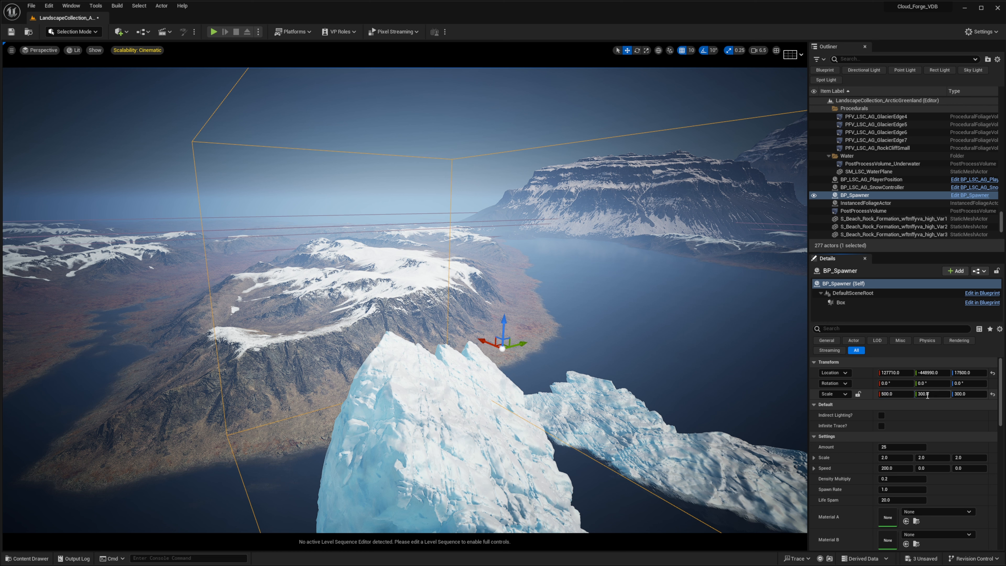
{"action": "type", "text": "00"}
{"action": "key", "text": "Return"}
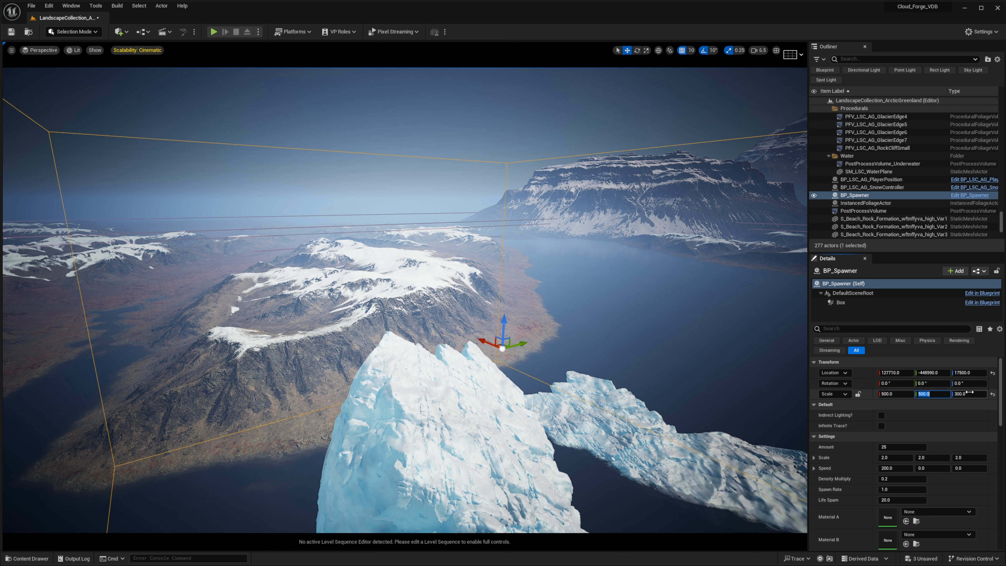
{"action": "left_click", "coordinate": [975, 393]}
{"action": "type", "text": "20"}
{"action": "key", "text": "Return"}
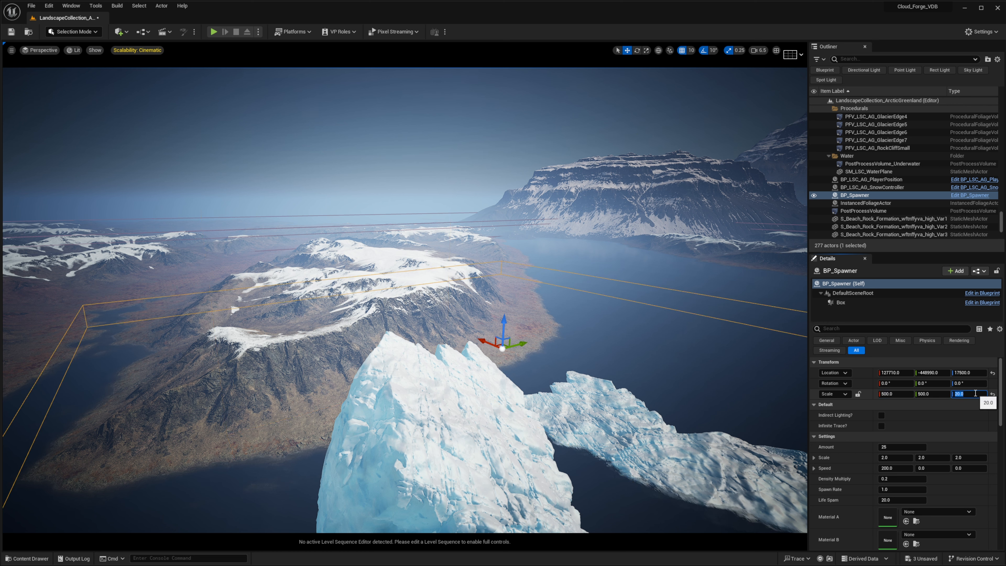
Make the spawner volume thicker by setting its Z scale to 50
{"action": "right_click_drag", "start_coordinate": [458, 267], "coordinate": [408, 237]}
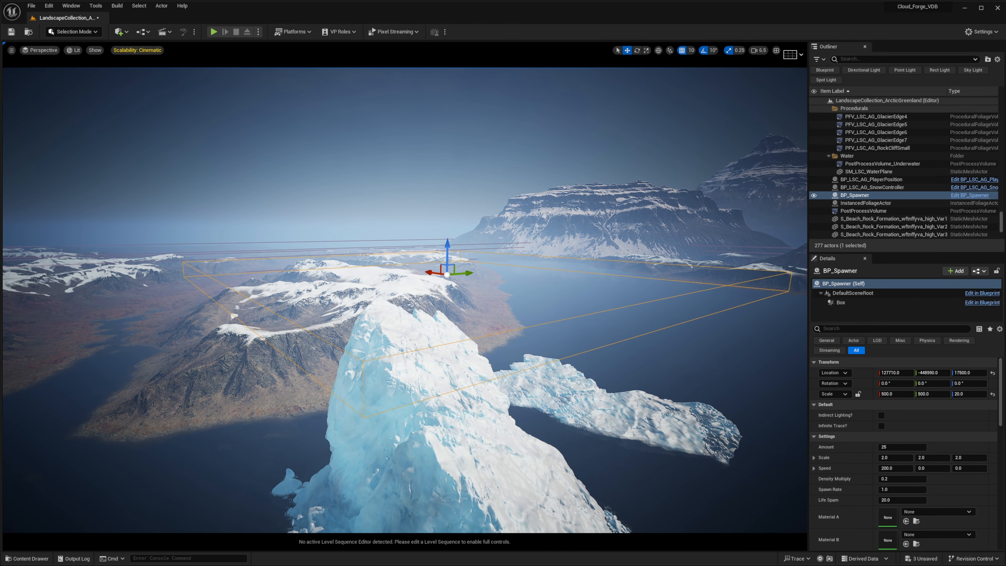
{"action": "left_click", "coordinate": [968, 393]}
{"action": "type", "text": "50"}
{"action": "key", "text": "Return"}
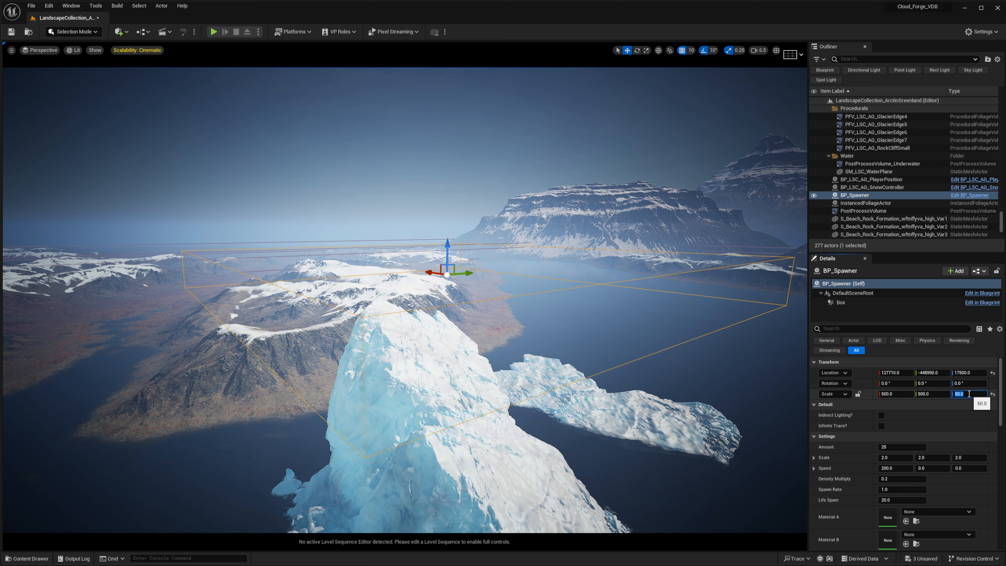
Enable Indirect Lighting and Infinite Trace on the spawner and set its Amount to 50
{"action": "right_click_drag", "start_coordinate": [436, 277], "coordinate": [456, 242]}
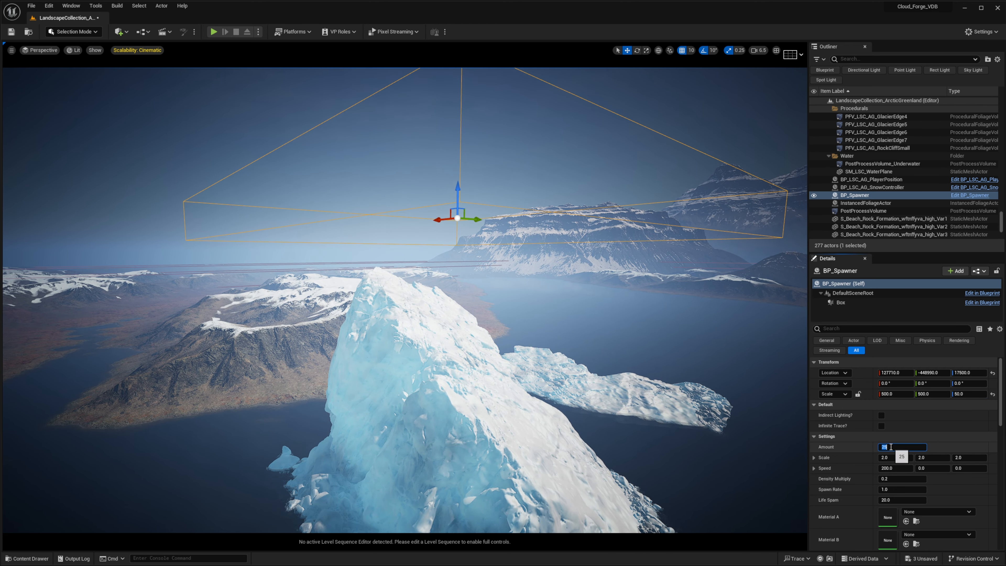
{"action": "left_click", "coordinate": [881, 415]}
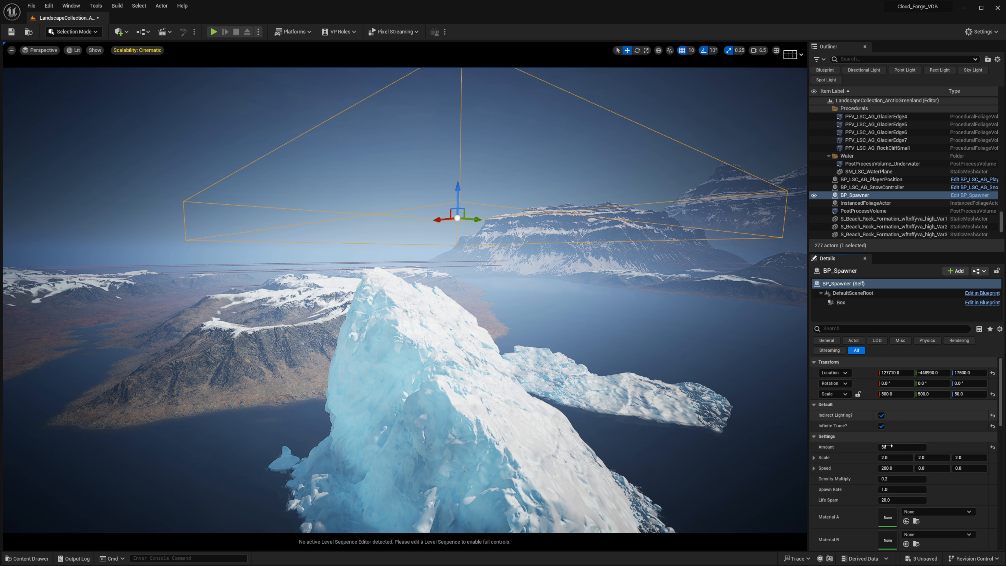
{"action": "scroll", "coordinate": [913, 481], "scroll_direction": "down", "scroll_amount": 4}
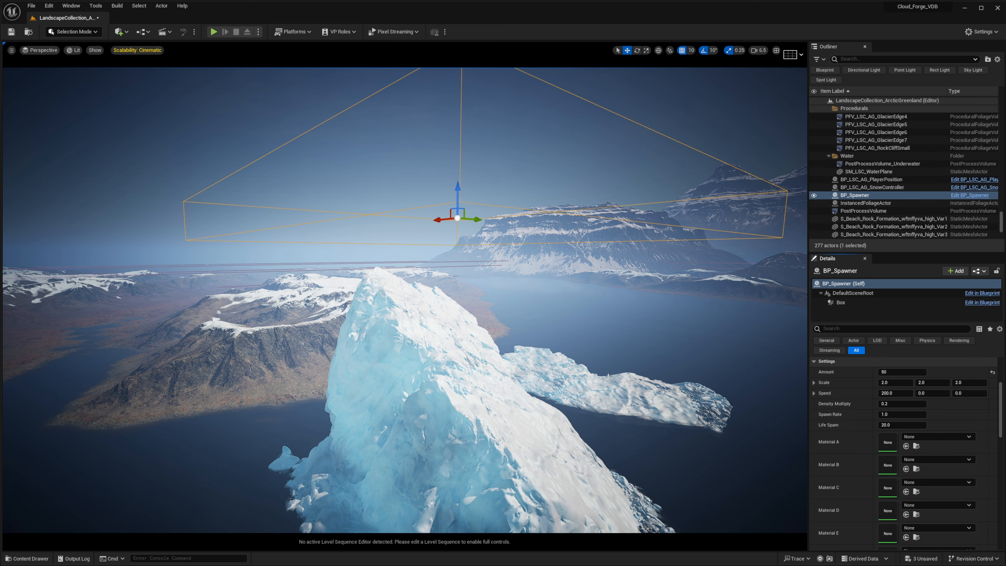
Assign MI_VDB_Cloud_Single from the VDB_Single_Material folder to the spawner's Material A
{"action": "right_click_drag", "start_coordinate": [607, 378], "coordinate": [594, 366]}
{"action": "key", "text": "ctrl+space"}
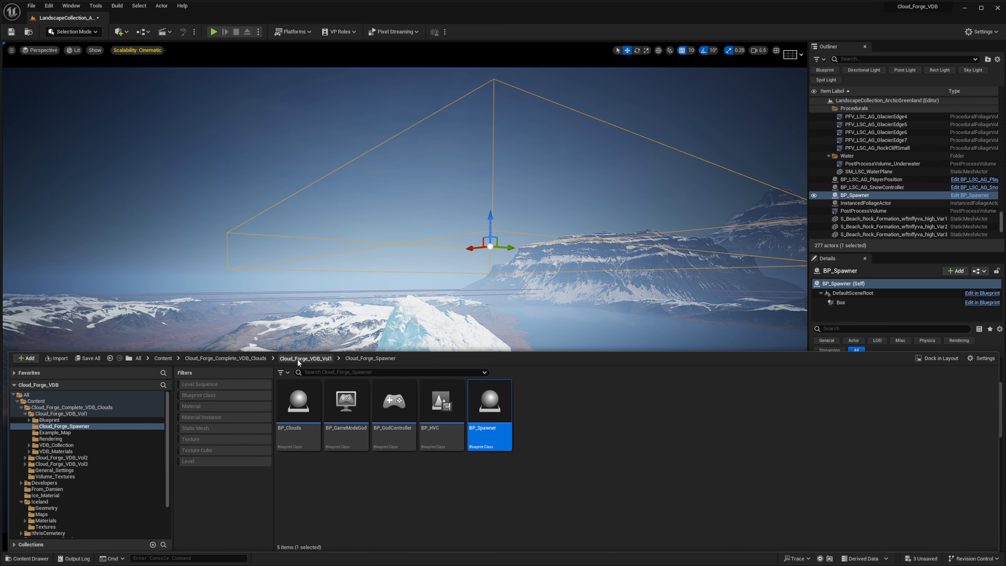
{"action": "left_click", "coordinate": [305, 358]}
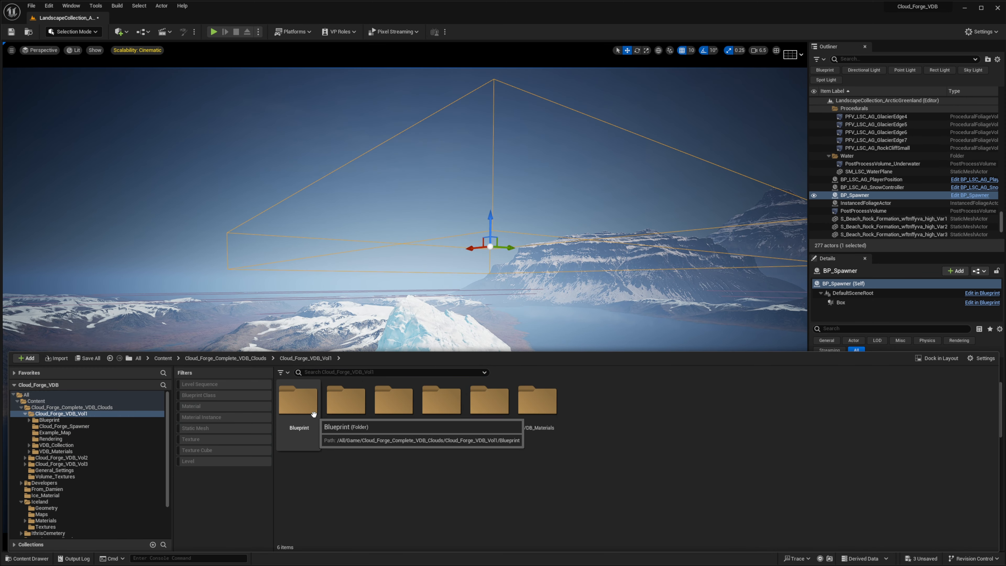
{"action": "double_click", "coordinate": [551, 423]}
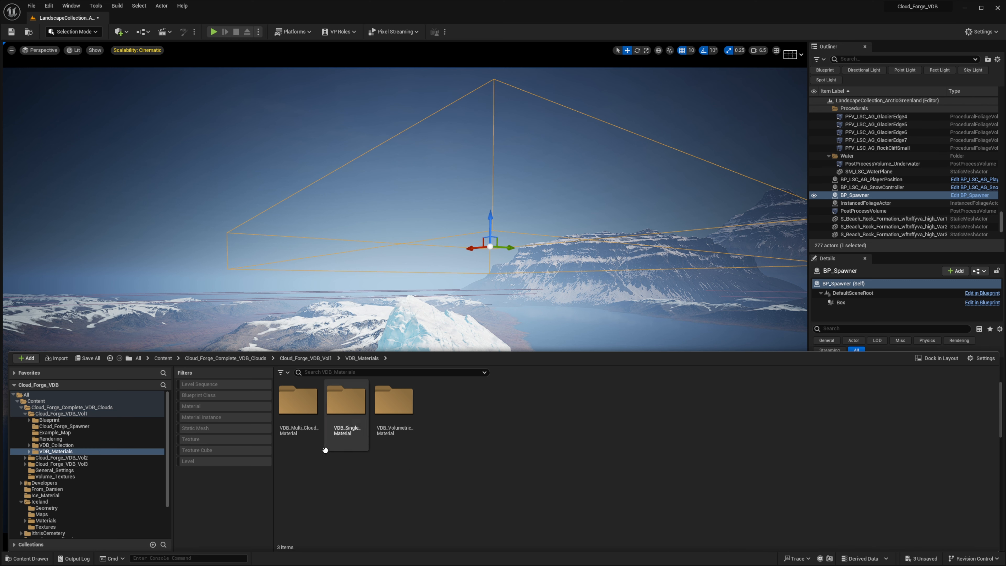
{"action": "double_click", "coordinate": [347, 450]}
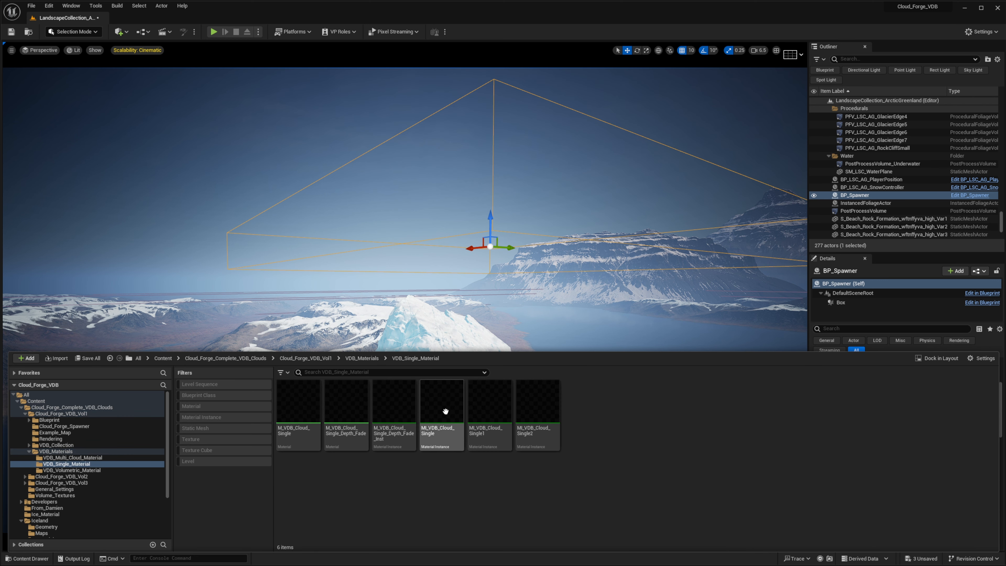
{"action": "left_click", "coordinate": [446, 410]}
{"action": "left_click_drag", "start_coordinate": [449, 406], "coordinate": [890, 442]}
{"action": "right_click_drag", "start_coordinate": [557, 430], "coordinate": [548, 430]}
Assign MI_VDB_Cloud_Single1 to the spawner's Material B and MI_VDB_Cloud_Single2 to Material C
{"action": "key", "text": "ctrl+space"}
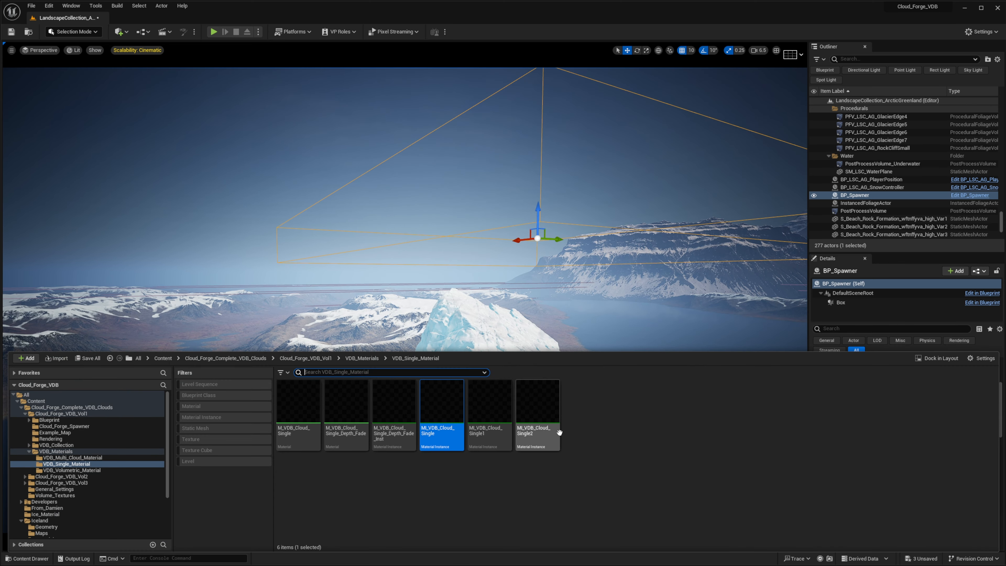
{"action": "left_click", "coordinate": [490, 404]}
{"action": "right_click_drag", "start_coordinate": [546, 302], "coordinate": [574, 297]}
{"action": "left_click", "coordinate": [906, 469]}
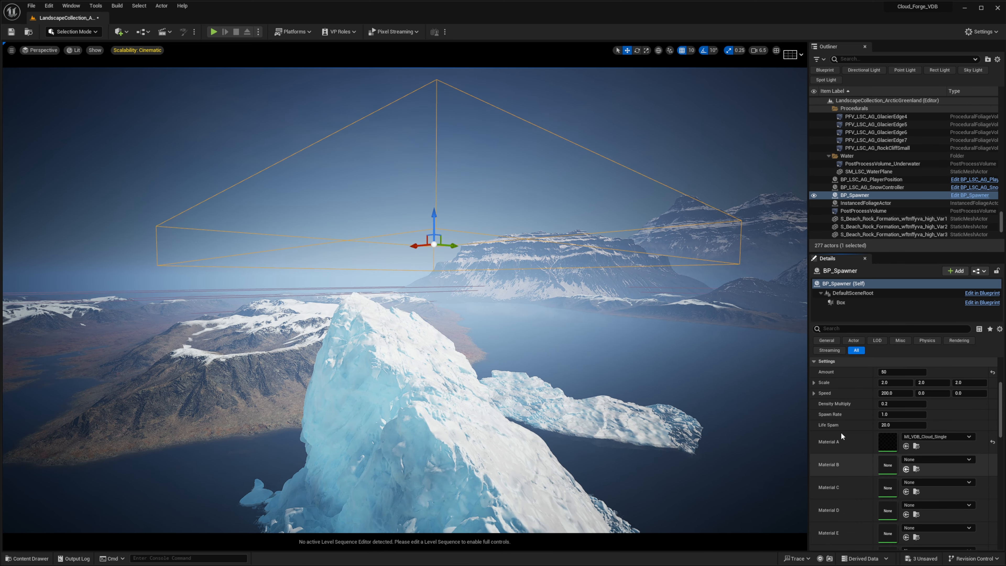
{"action": "right_click_drag", "start_coordinate": [634, 398], "coordinate": [610, 394]}
{"action": "key", "text": "ctrl+space"}
{"action": "left_click", "coordinate": [545, 423]}
{"action": "mouse_move", "coordinate": [586, 310]}
{"action": "right_mouse_down"}
{"action": "mouse_move", "coordinate": [634, 309]}
{"action": "mouse_move", "coordinate": [582, 317]}
{"action": "mouse_move", "coordinate": [574, 328]}
{"action": "mouse_move", "coordinate": [582, 313]}
{"action": "right_mouse_up"}
{"action": "left_click", "coordinate": [906, 492]}
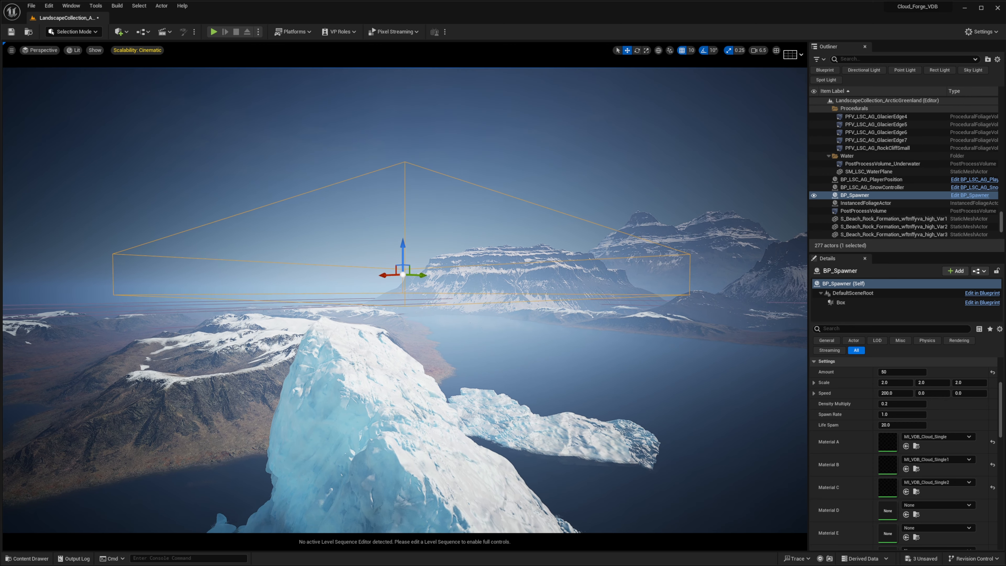
Review the spawner's settings and volume, and play the level in the editor viewport to test cloud spawning
{"action": "scroll", "coordinate": [890, 456], "scroll_direction": "up", "scroll_amount": 1}
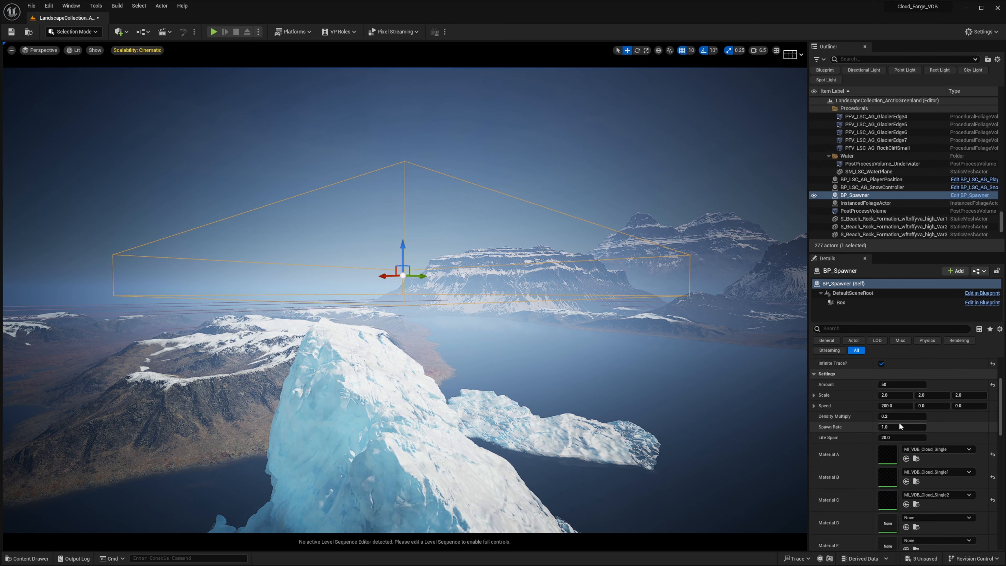
{"action": "scroll", "coordinate": [899, 422], "scroll_direction": "up", "scroll_amount": 2}
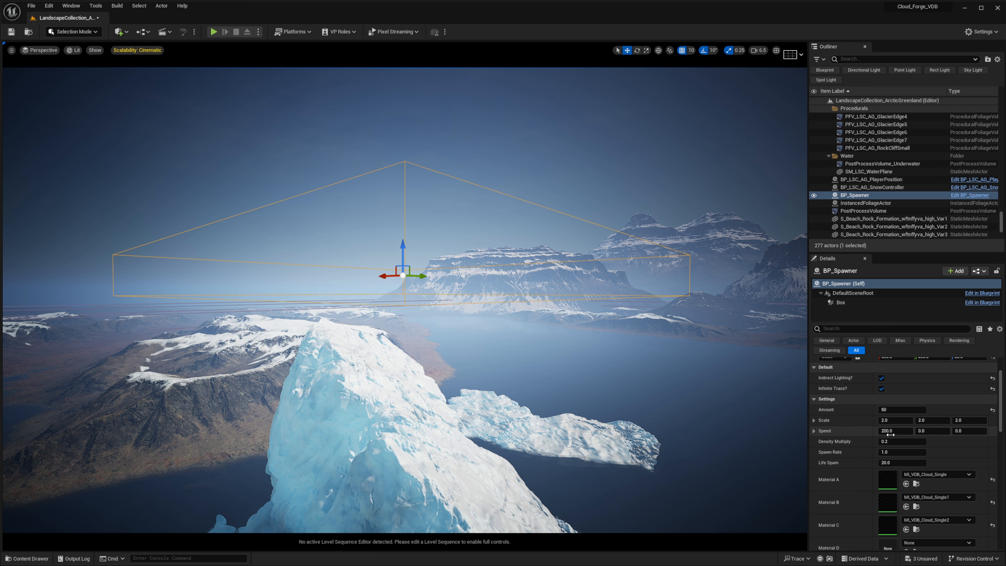
{"action": "scroll", "coordinate": [891, 434], "scroll_direction": "up", "scroll_amount": 3}
{"action": "right_click_drag", "start_coordinate": [617, 370], "coordinate": [584, 361]}
{"action": "key", "text": "w"}
{"action": "right_click_drag", "start_coordinate": [511, 313], "coordinate": [491, 301]}
{"action": "key", "text": "q"}
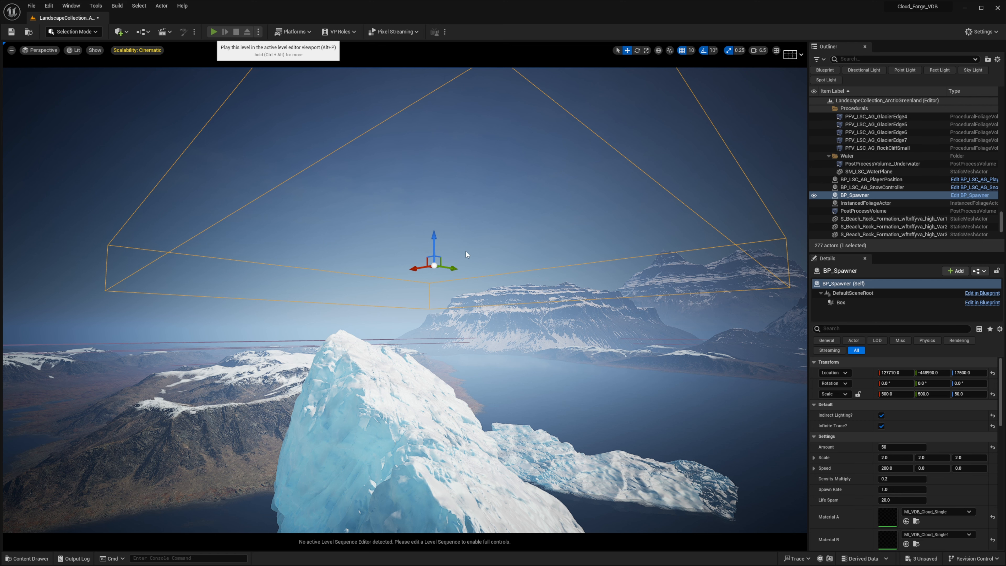
{"action": "key", "text": "alt+p"}
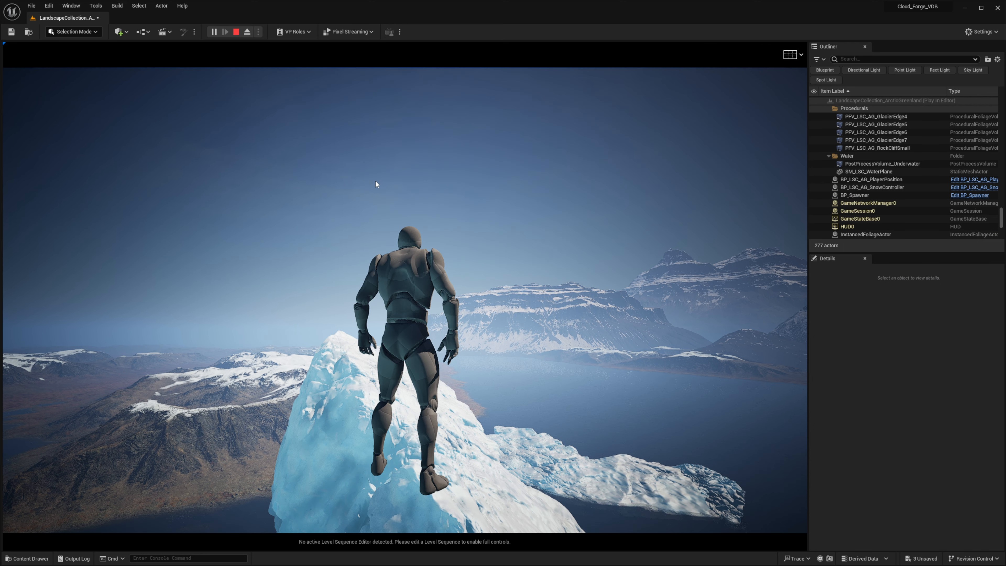
{"action": "left_click", "coordinate": [401, 224]}
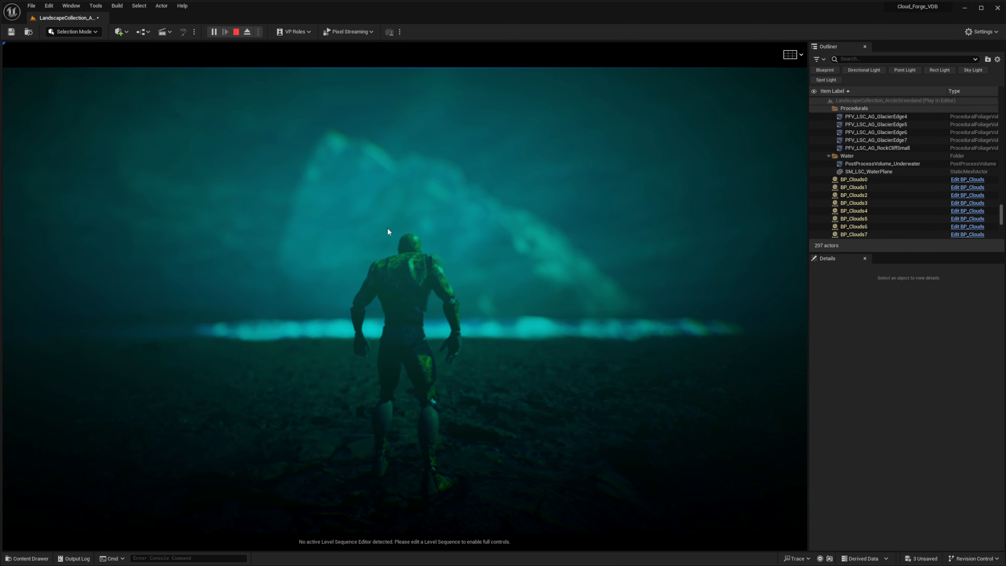
Stop the running play session and set the level's GameMode Override to BP_GameModeGod in the World Settings
{"action": "key", "text": "Escape"}
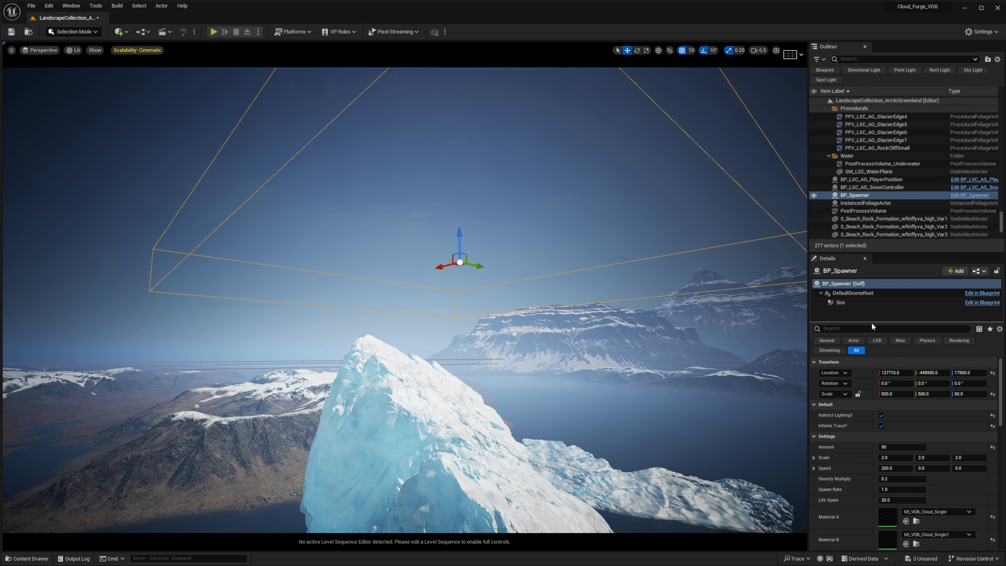
{"action": "left_click", "coordinate": [71, 6]}
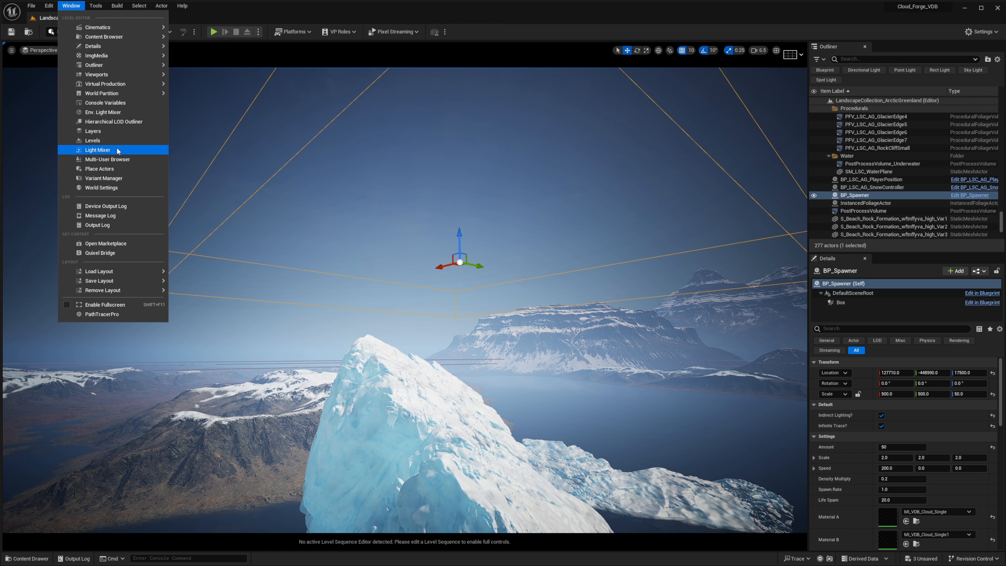
{"action": "left_click", "coordinate": [111, 187]}
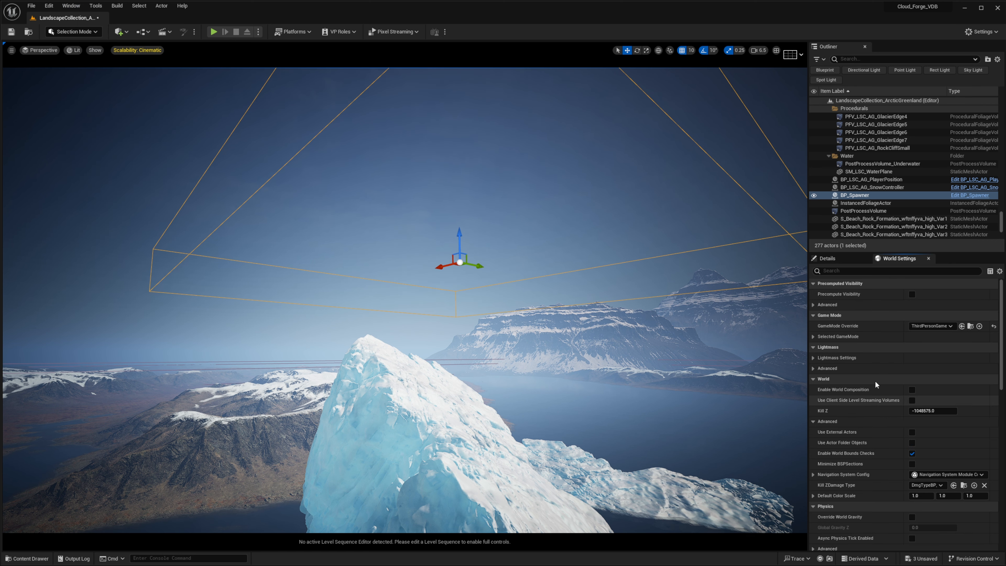
{"action": "left_click", "coordinate": [933, 327]}
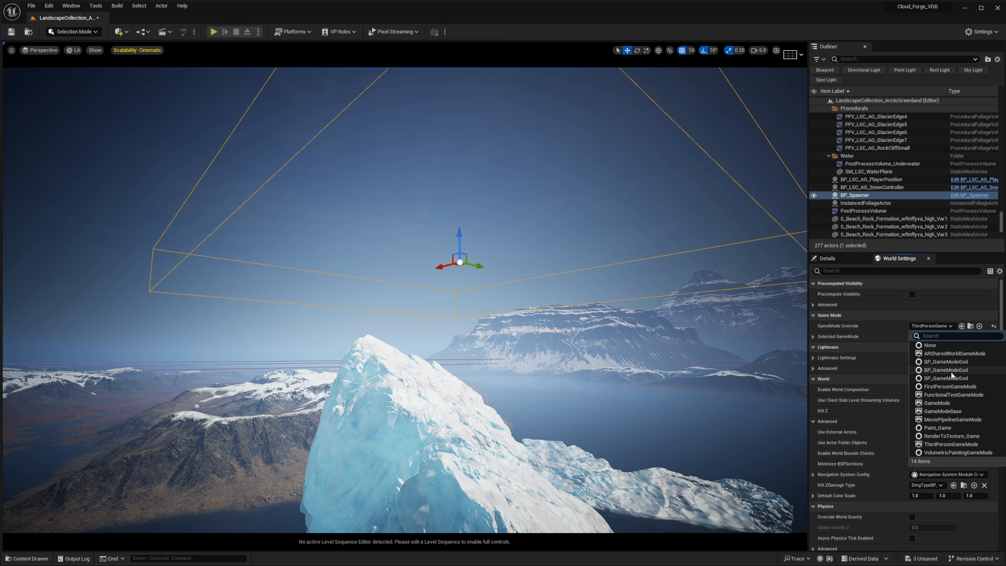
{"action": "left_click", "coordinate": [957, 363]}
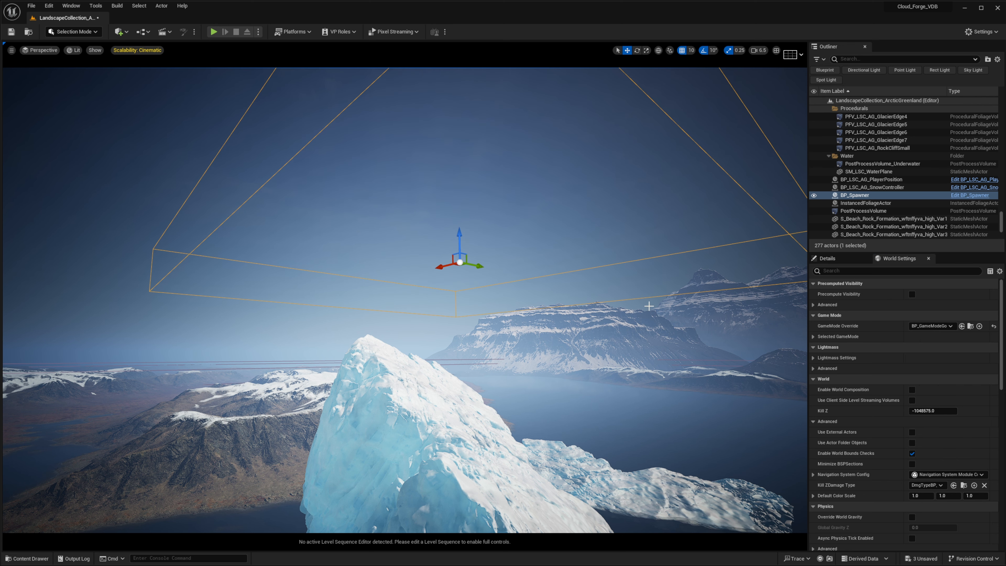
Bring back the spawner's details, play the level to observe the spawned clouds, and end the session
{"action": "left_click", "coordinate": [832, 258]}
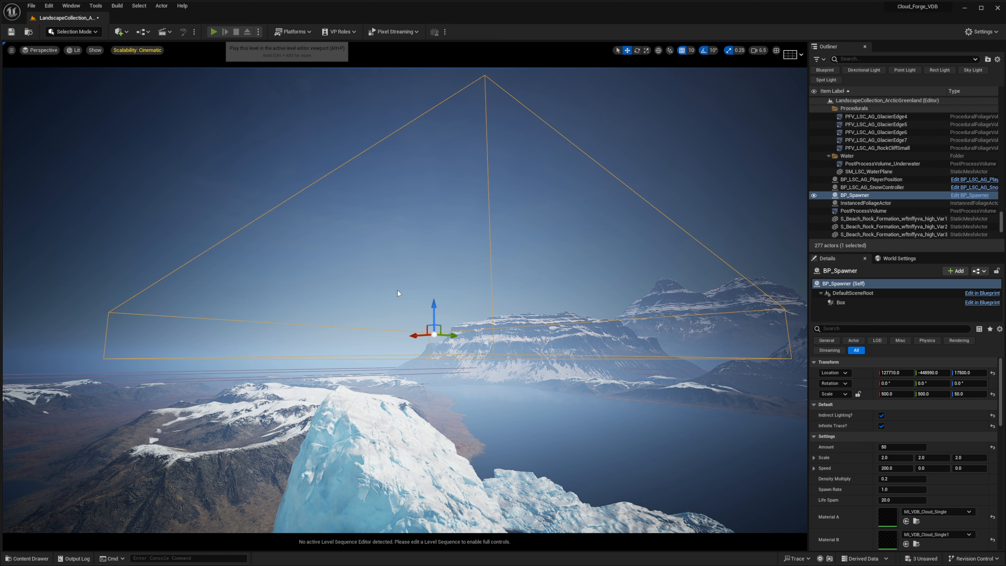
{"action": "key", "text": "alt+p"}
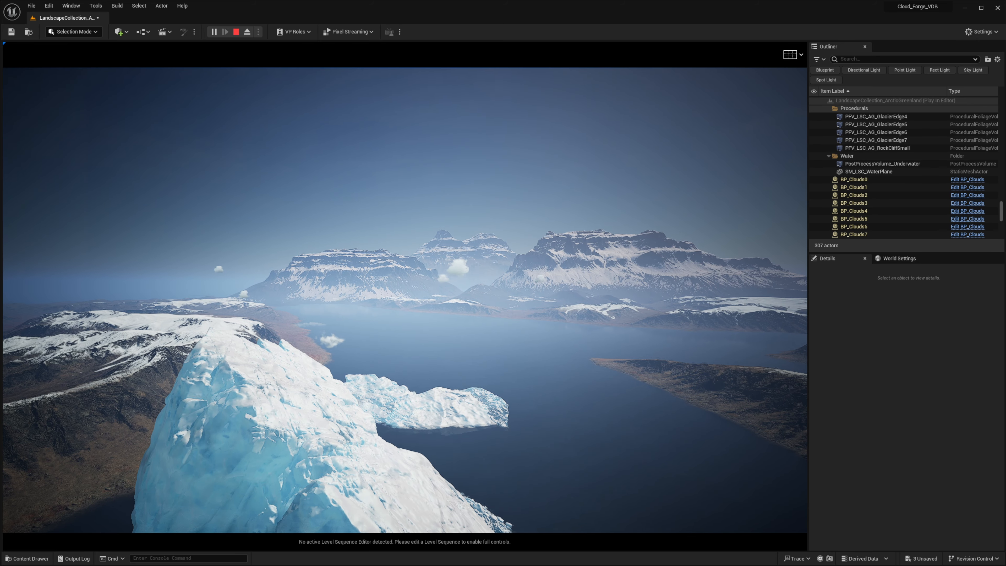
{"action": "key", "text": "Escape"}
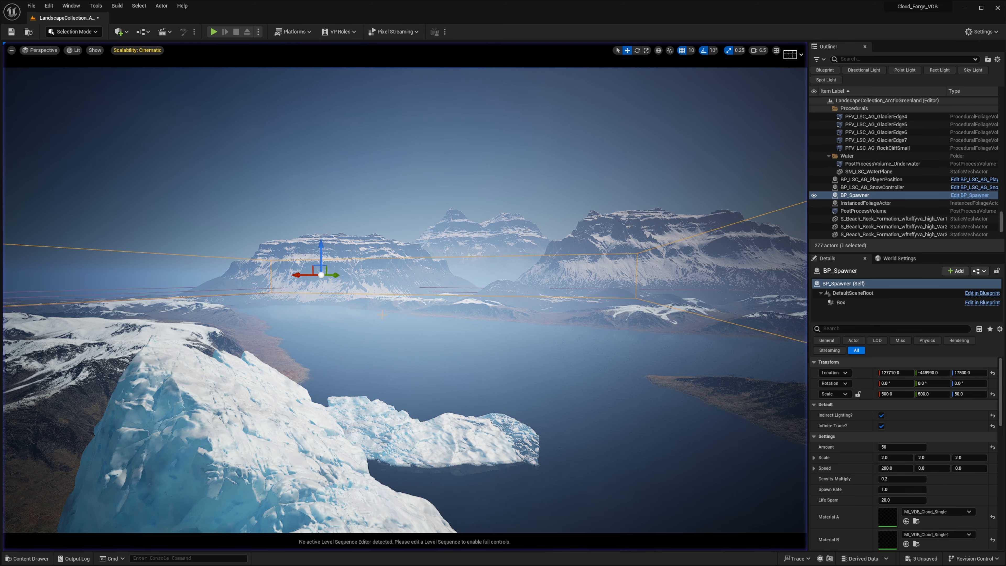
Set the spawner's cloud Scale setting to 20.0 on all three axes
{"action": "right_click_drag", "start_coordinate": [398, 309], "coordinate": [549, 319]}
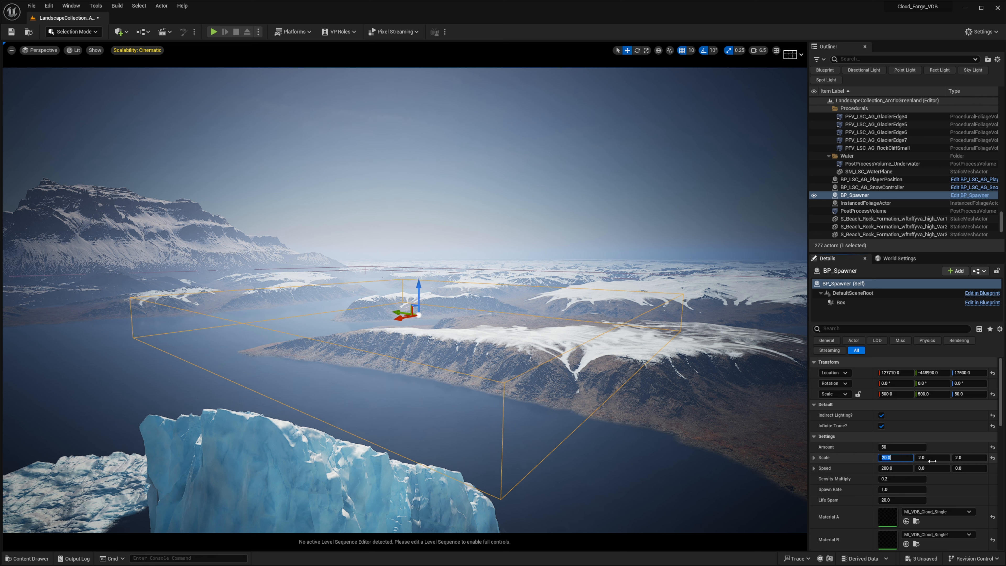
{"action": "left_click", "coordinate": [959, 458]}
{"action": "type", "text": "20.0"}
{"action": "right_click_drag", "start_coordinate": [650, 337], "coordinate": [630, 320]}
{"action": "key", "text": "q"}
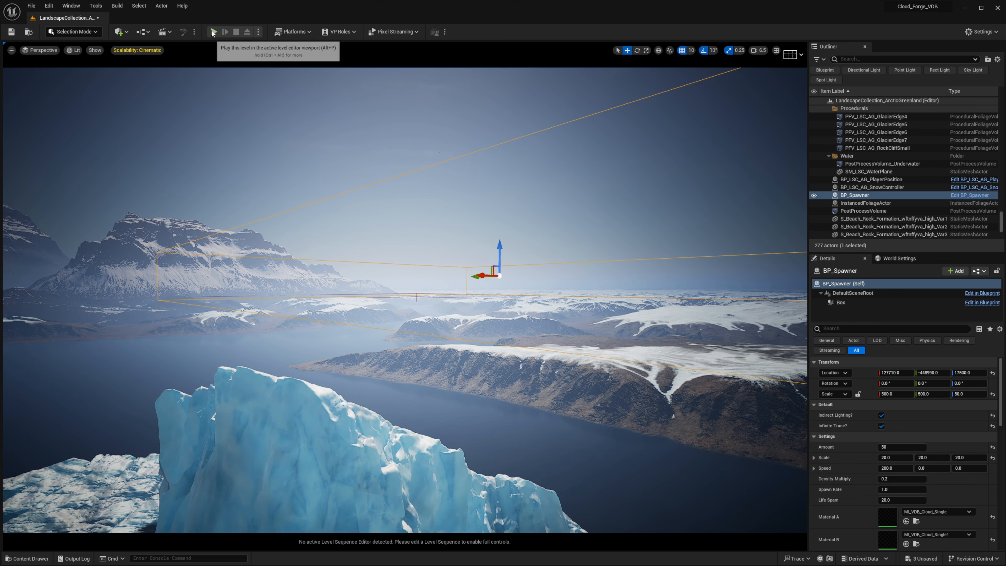
Play the level to examine the enlarged spawned clouds, and stop the session
{"action": "left_click", "coordinate": [213, 32]}
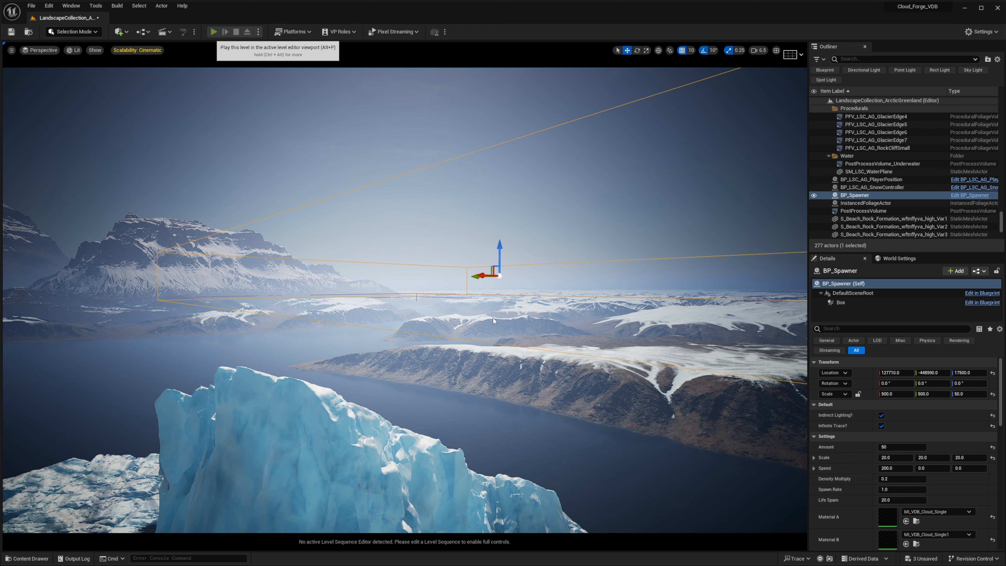
{"action": "key", "text": "alt+p"}
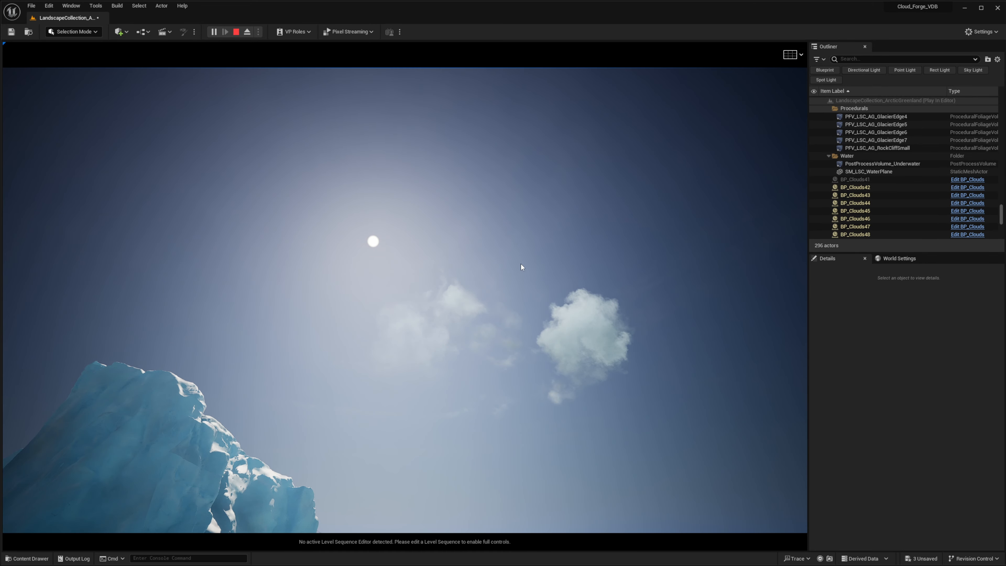
{"action": "key", "text": "Escape"}
Delete the spawner and place BP_Cloud_Forge_Single_Cloud from the Vol1 Blueprint folder over the iceberg
{"action": "right_click_drag", "start_coordinate": [521, 267], "coordinate": [158, 285]}
{"action": "key", "text": "Delete"}
{"action": "right_click_drag", "start_coordinate": [380, 329], "coordinate": [382, 330]}
{"action": "key", "text": "ctrl+space"}
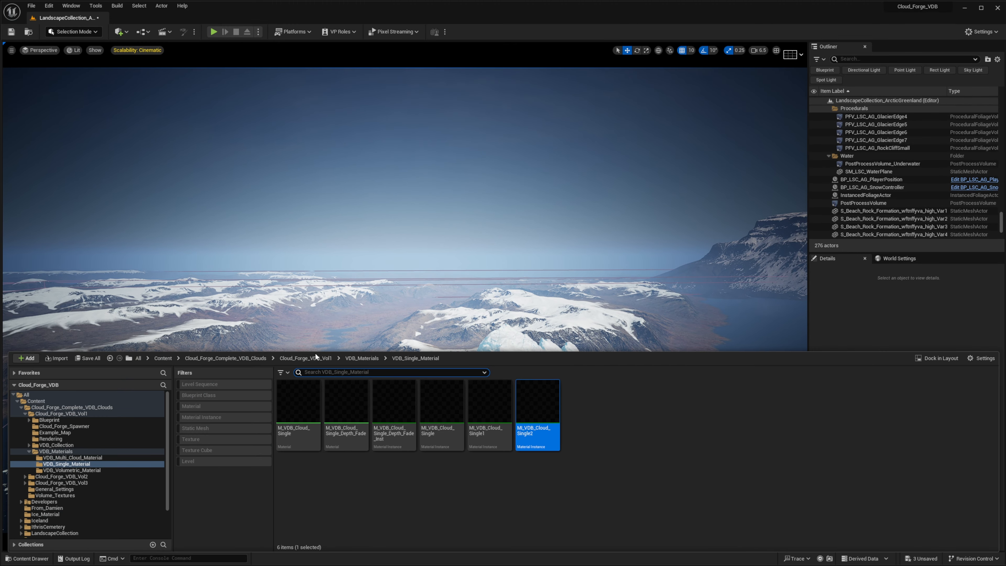
{"action": "left_click", "coordinate": [309, 355]}
{"action": "double_click", "coordinate": [301, 408]}
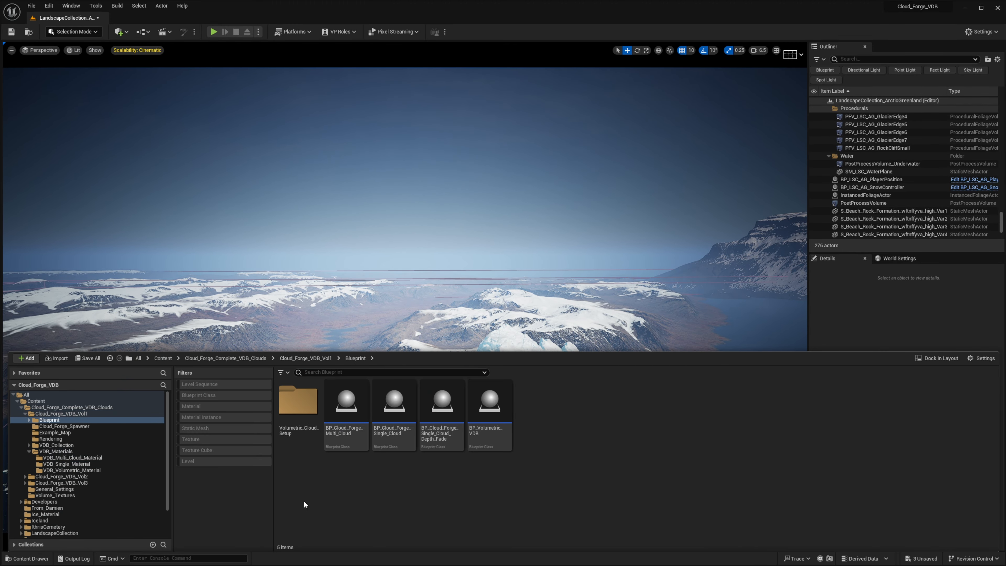
{"action": "left_click_drag", "start_coordinate": [372, 423], "coordinate": [542, 309]}
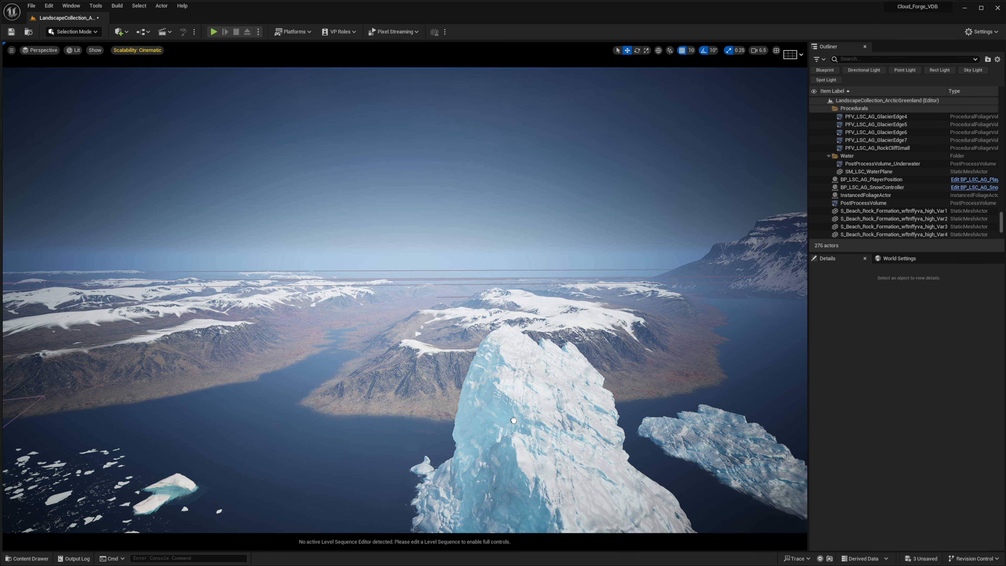
{"action": "left_click_drag", "start_coordinate": [513, 420], "coordinate": [514, 420]}
Assign AP_Cumulonimbus_Cloud_05 as the single cloud's VDB Texture and enable Indirect Lighting and Infinite Trace
{"action": "right_click_drag", "start_coordinate": [528, 247], "coordinate": [578, 258]}
{"action": "left_click", "coordinate": [937, 437]}
{"action": "scroll", "coordinate": [960, 359], "scroll_direction": "down", "scroll_amount": 5}
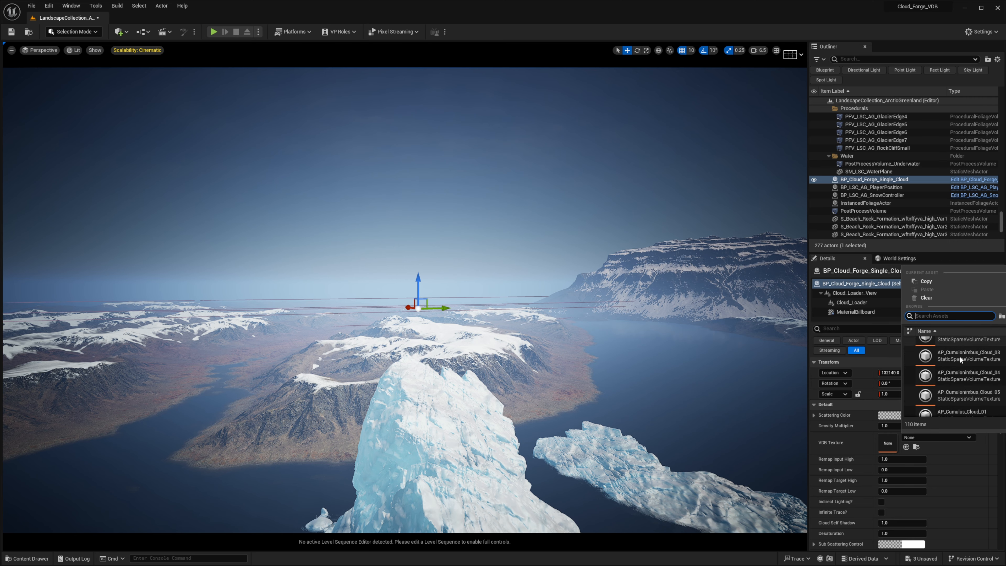
{"action": "left_click", "coordinate": [959, 359]}
{"action": "right_click_drag", "start_coordinate": [709, 419], "coordinate": [757, 432]}
{"action": "left_click", "coordinate": [881, 502]}
{"action": "left_click", "coordinate": [879, 512]}
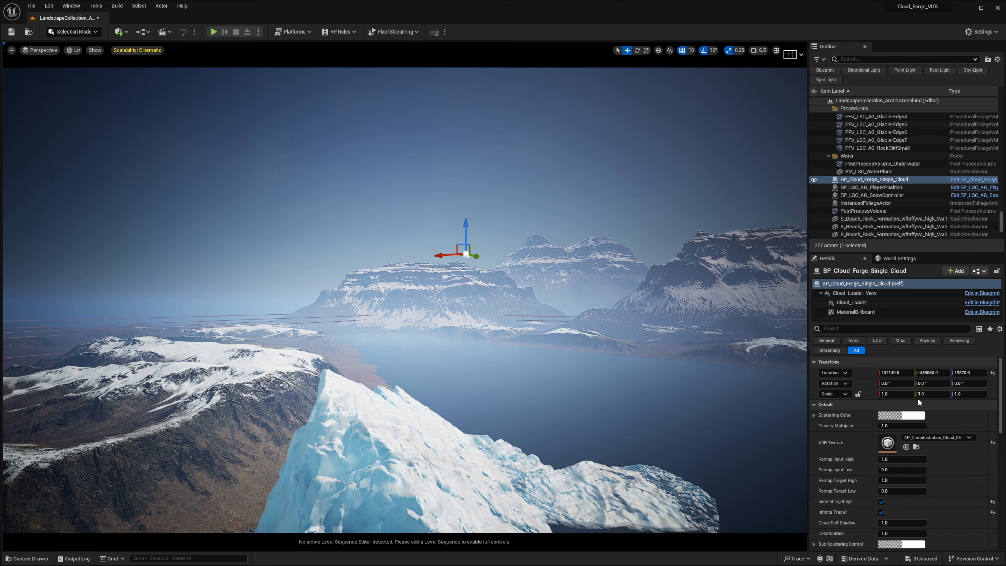
Lock the single cloud's scale proportions and set its scale uniformly to 100
{"action": "left_click", "coordinate": [891, 396]}
{"action": "type", "text": "10"}
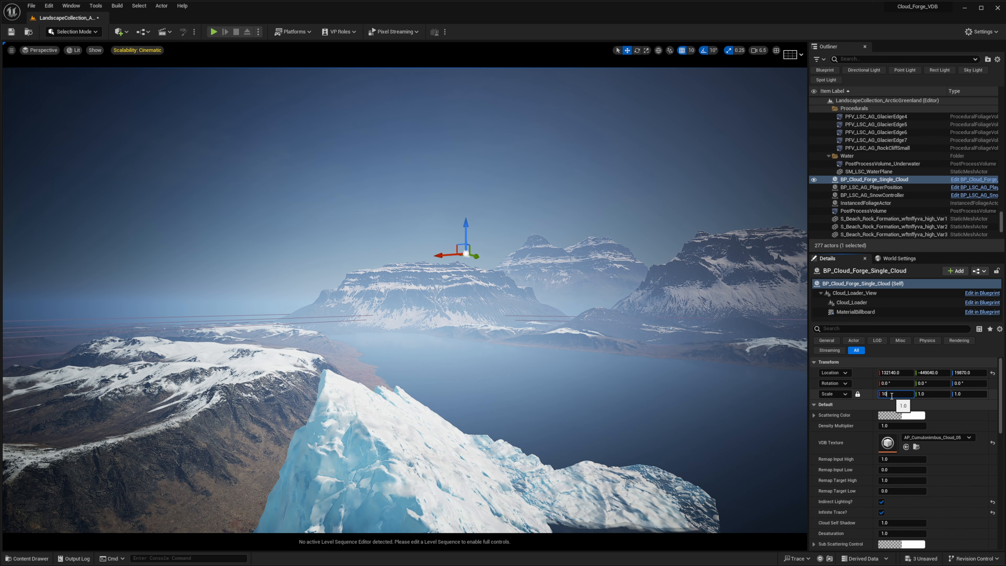
{"action": "type", "text": "0"}
{"action": "key", "text": "Return"}
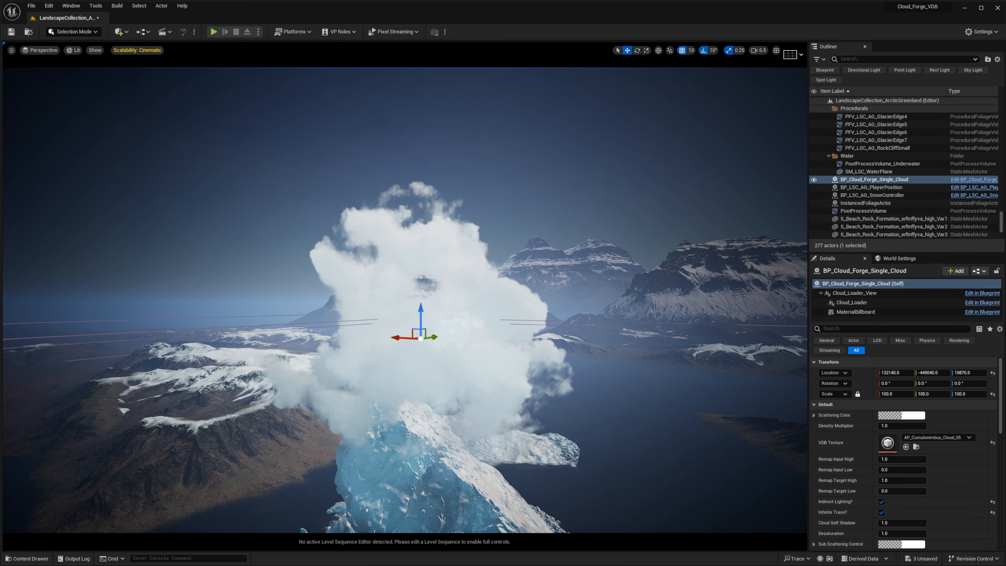
Set the single cloud's Cloud Self Shadow to 3.0 and inspect its shading from different viewpoints without editor overlays
{"action": "key", "text": "g"}
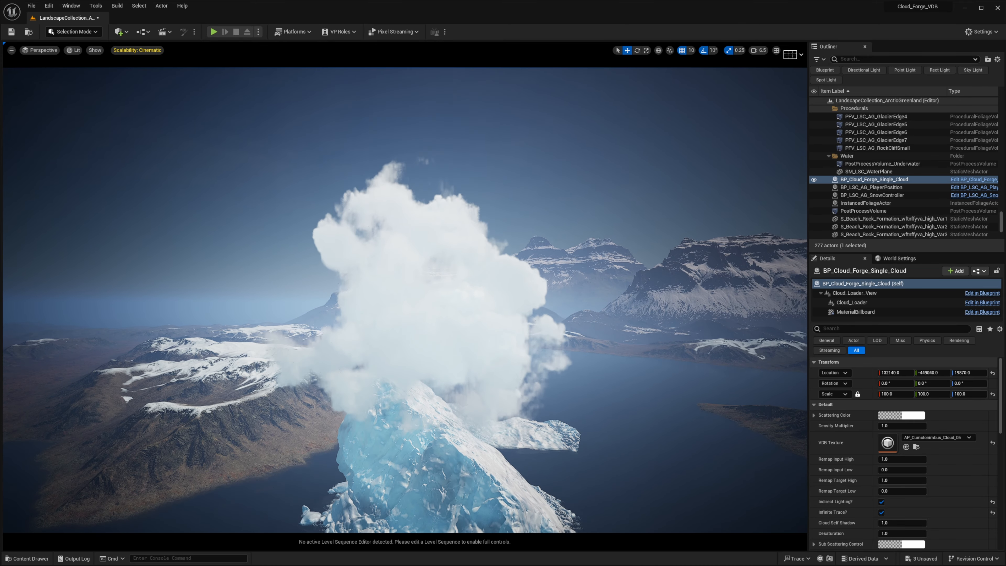
{"action": "right_click_drag", "start_coordinate": [404, 301], "coordinate": [352, 278]}
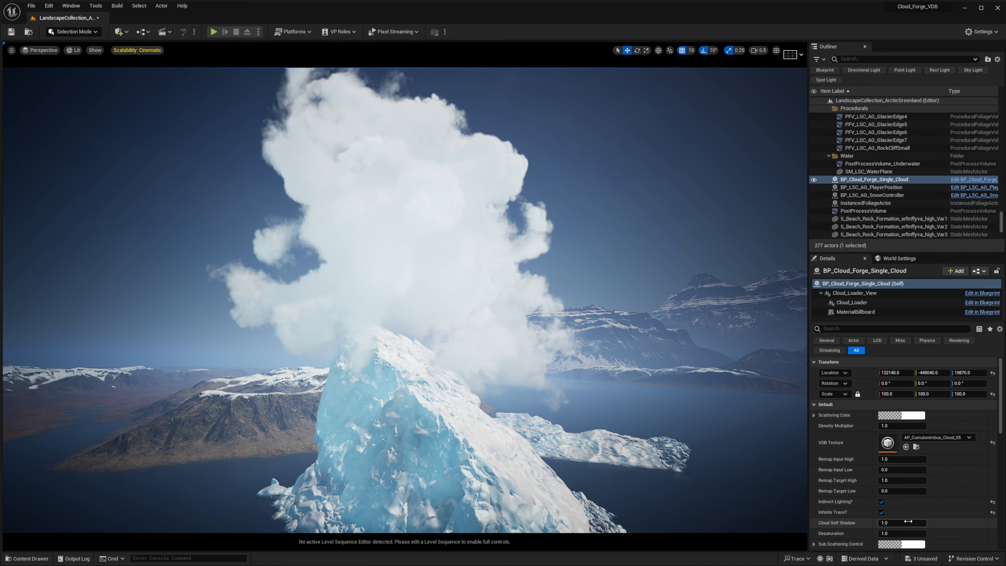
{"action": "left_click_drag", "start_coordinate": [908, 521], "coordinate": [927, 521]}
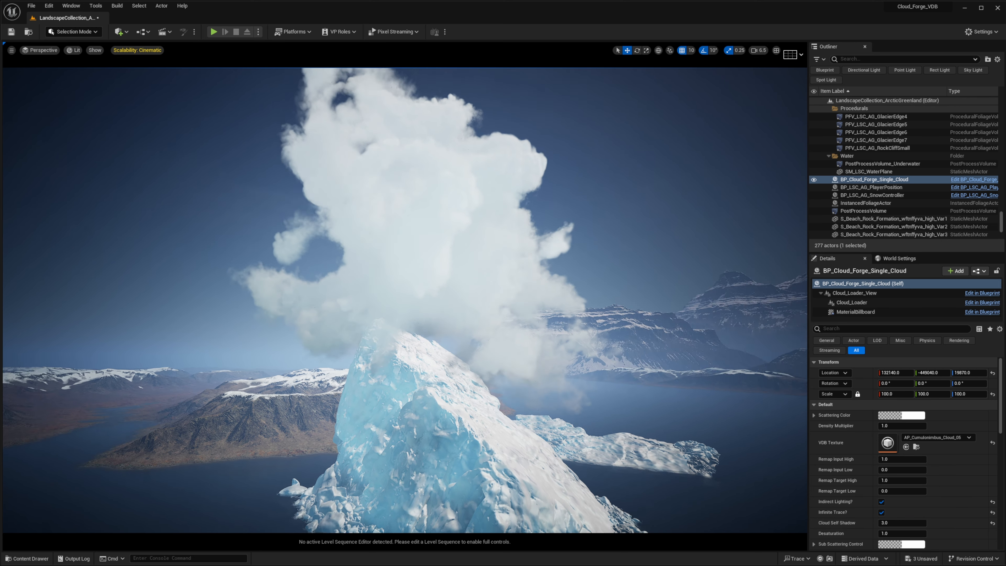
{"action": "right_click_drag", "start_coordinate": [553, 271], "coordinate": [540, 260]}
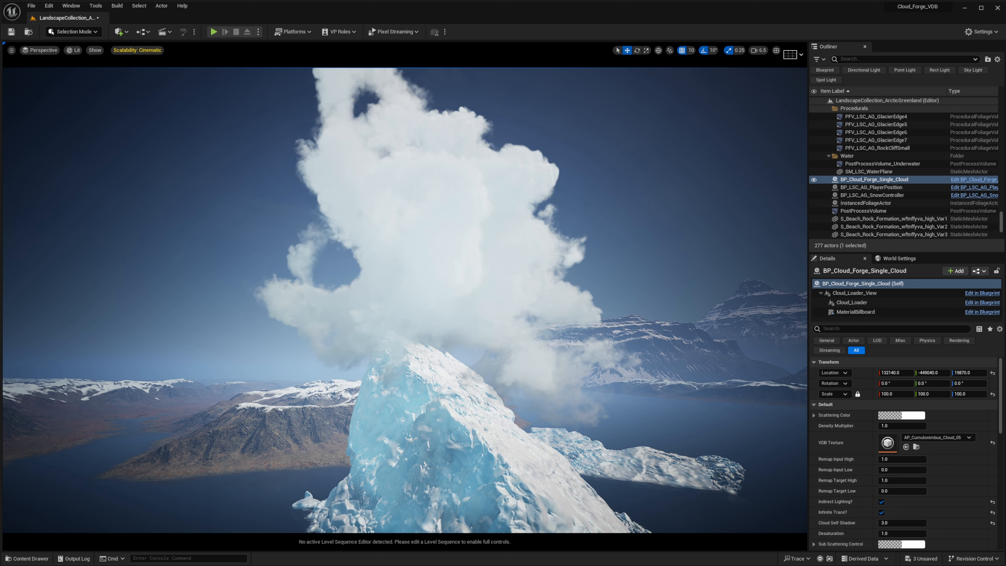
{"action": "mouse_move", "coordinate": [523, 385]}
{"action": "right_mouse_down"}
{"action": "mouse_move", "coordinate": [529, 394]}
{"action": "mouse_move", "coordinate": [534, 385]}
{"action": "right_mouse_up"}
{"action": "key", "text": "g"}
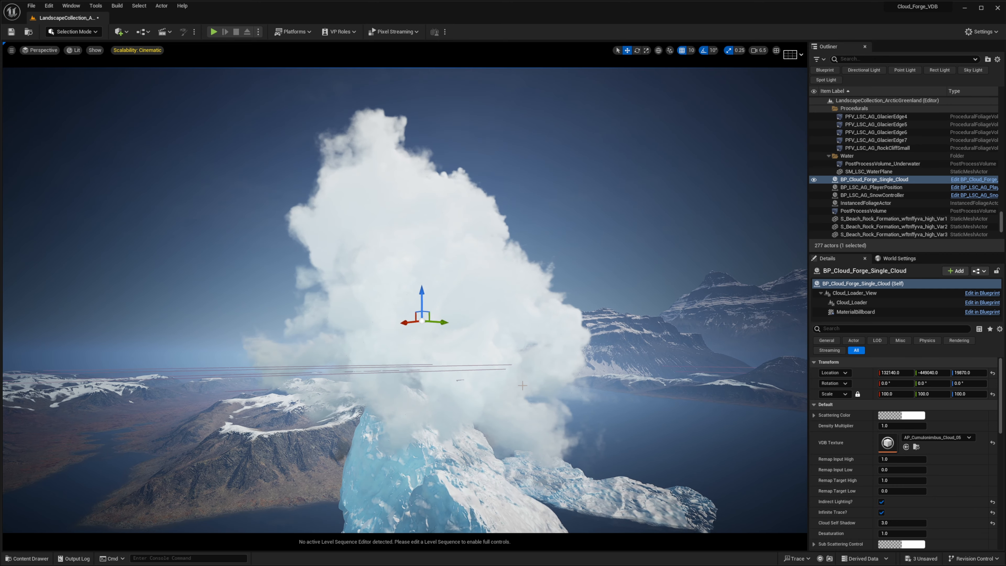
{"action": "right_click_drag", "start_coordinate": [448, 189], "coordinate": [441, 193]}
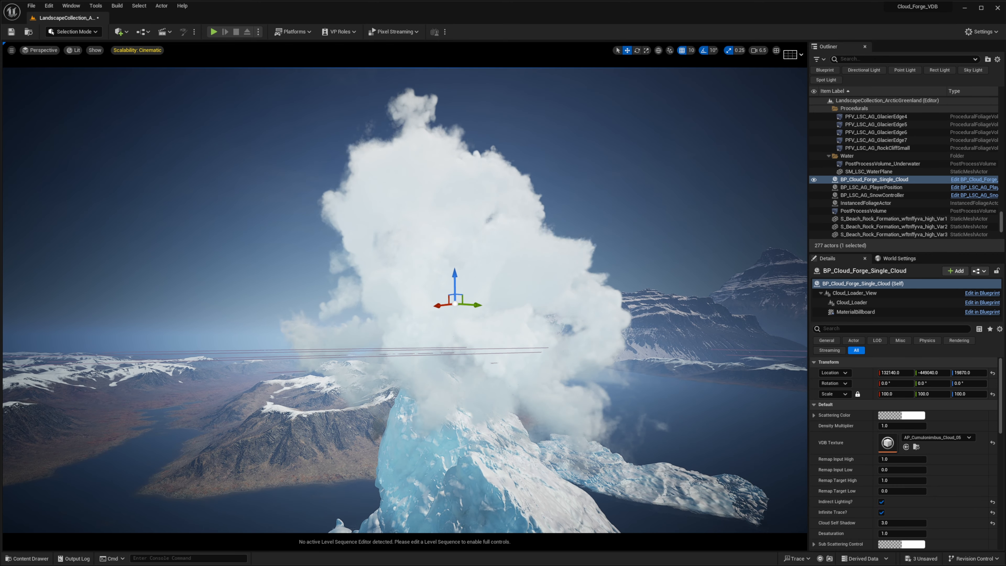
{"action": "mouse_move", "coordinate": [422, 255]}
{"action": "right_mouse_down"}
{"action": "mouse_move", "coordinate": [412, 258]}
{"action": "mouse_move", "coordinate": [423, 255]}
{"action": "mouse_move", "coordinate": [418, 235]}
{"action": "right_mouse_up"}
Place the BP_VDB_SettingsBasic blueprint from the General_Settings folder into the level
{"action": "key", "text": "ctrl+space"}
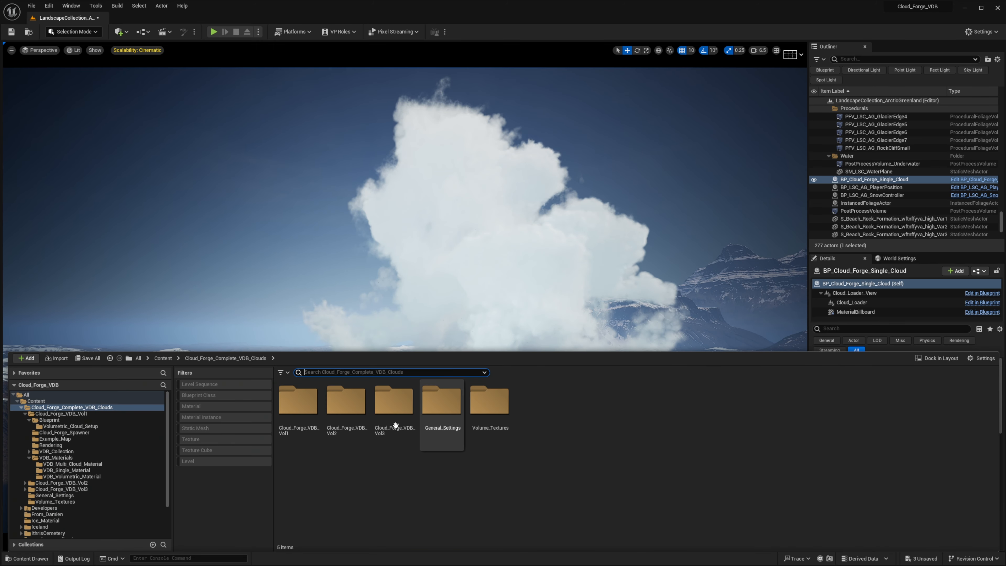
{"action": "left_click", "coordinate": [438, 460]}
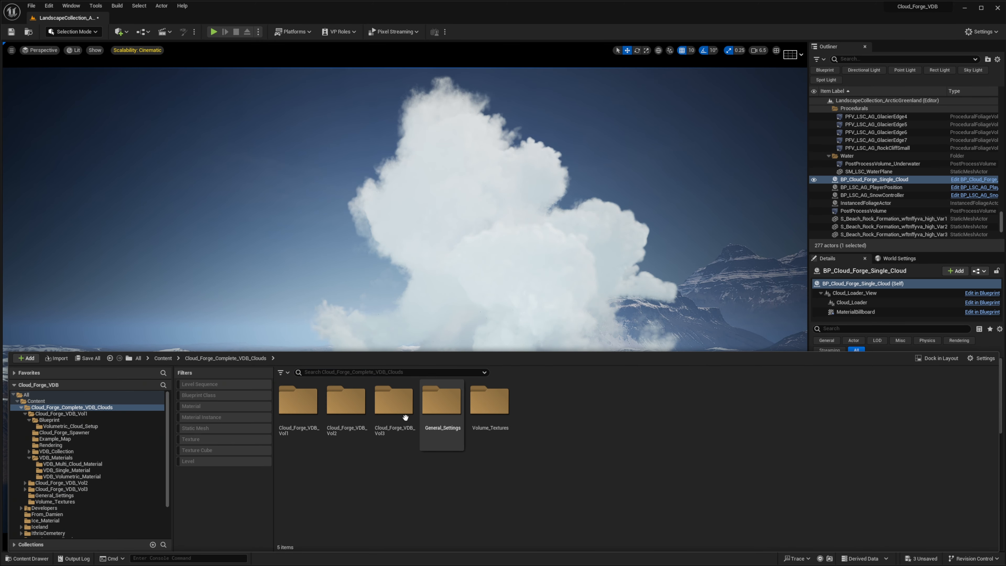
{"action": "double_click", "coordinate": [434, 412]}
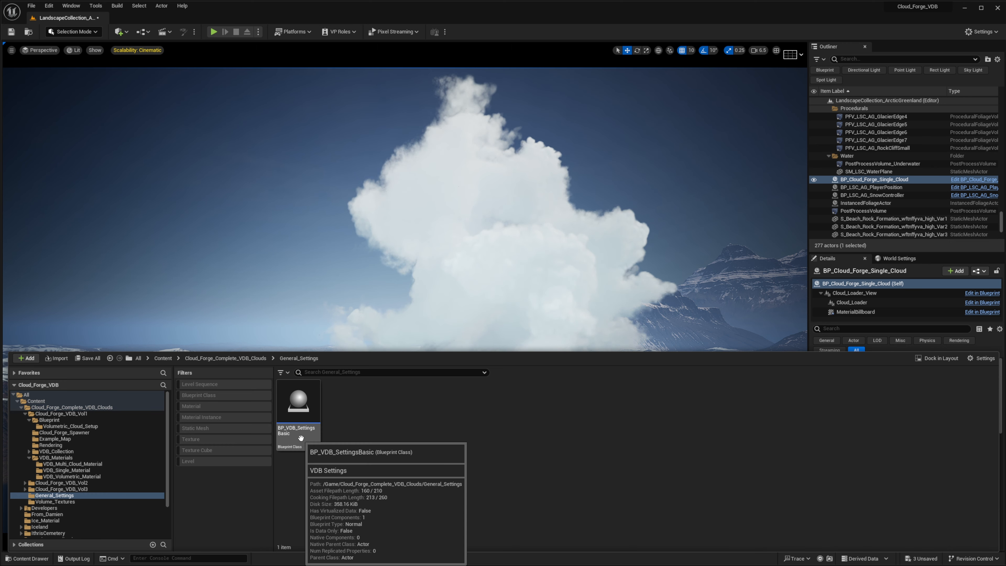
{"action": "left_click_drag", "start_coordinate": [285, 402], "coordinate": [199, 241]}
{"action": "right_click_drag", "start_coordinate": [289, 244], "coordinate": [262, 236]}
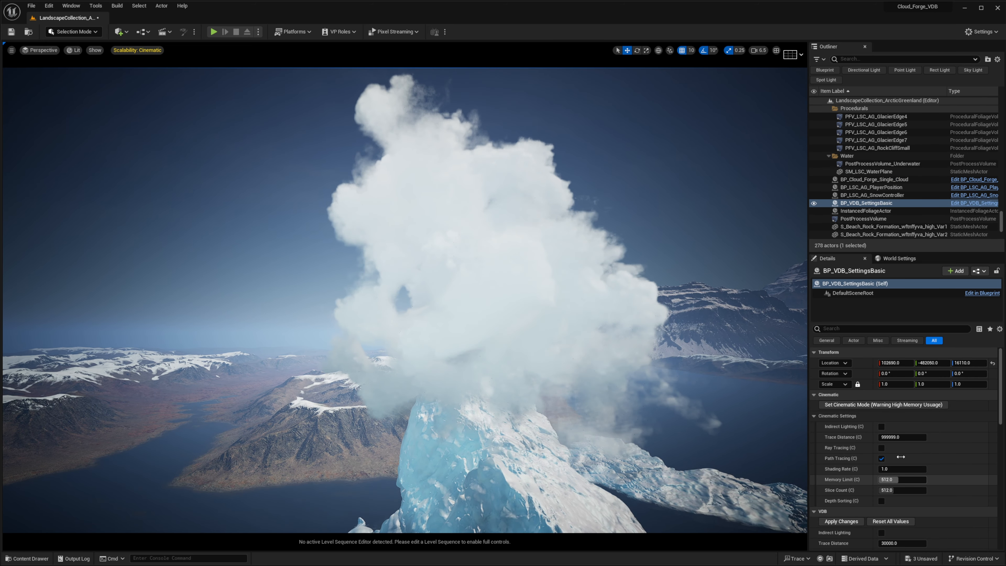
Enable Indirect Lighting (C) and Ray Tracing (C) in the cinematic settings, and activate cinematic mode
{"action": "scroll", "coordinate": [880, 438], "scroll_direction": "down", "scroll_amount": 2}
{"action": "scroll", "coordinate": [879, 432], "scroll_direction": "up", "scroll_amount": 2}
{"action": "left_click", "coordinate": [880, 427]}
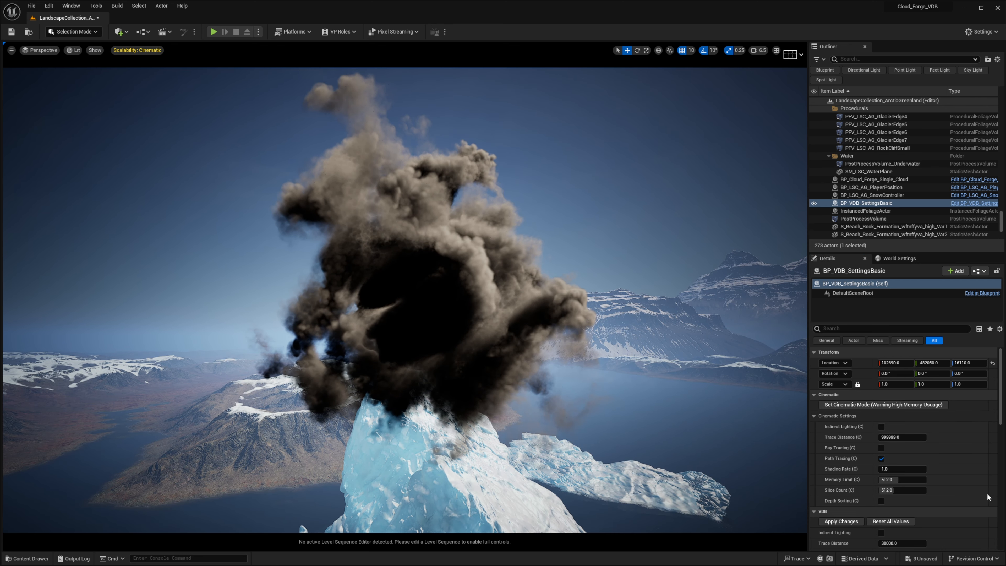
{"action": "scroll", "coordinate": [875, 429], "scroll_direction": "down", "scroll_amount": 1}
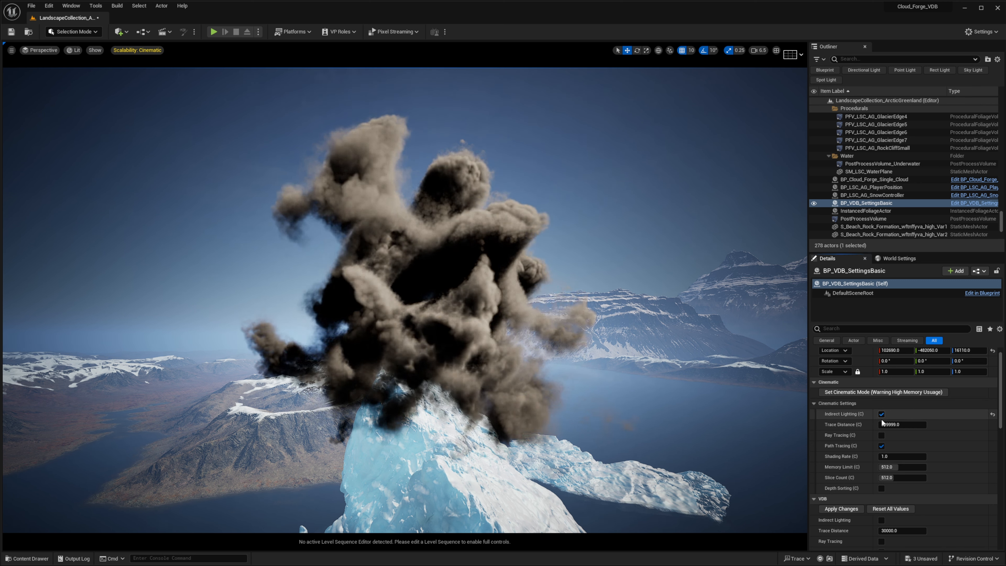
{"action": "left_click", "coordinate": [882, 435]}
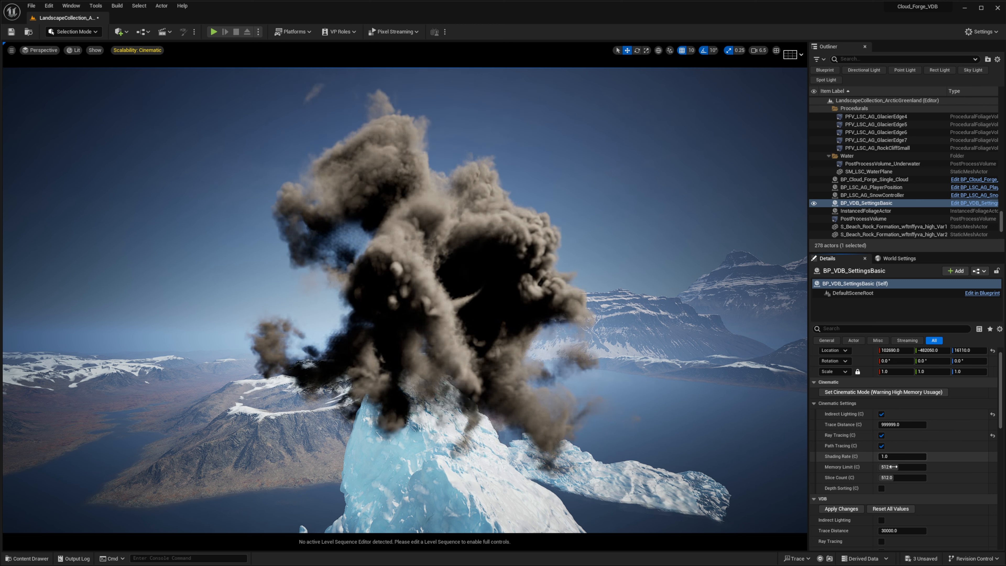
{"action": "left_click", "coordinate": [883, 393]}
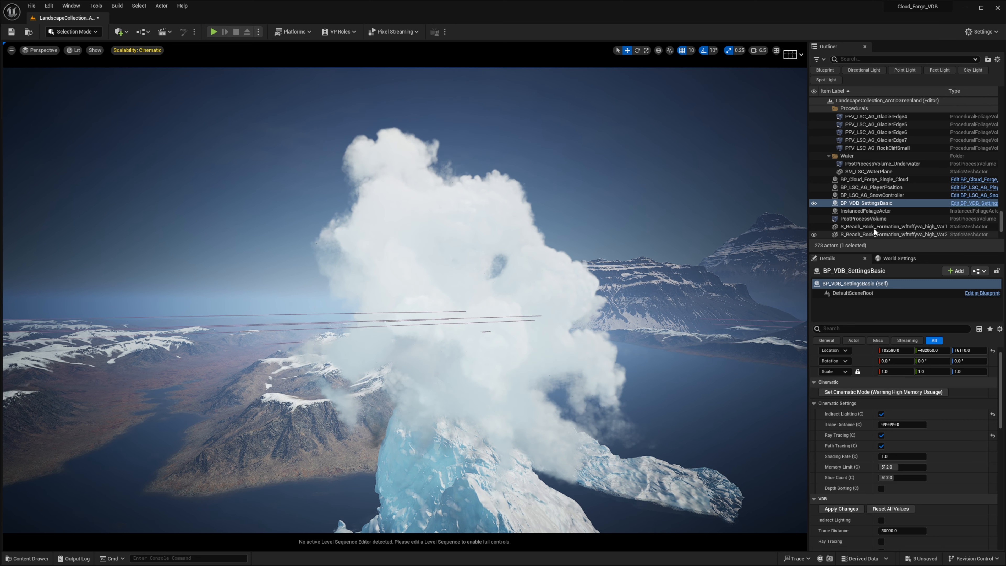
Duplicate BP_Cloud_Forge_Single_Cloud and offset the copy along Y to about -431170
{"action": "left_click", "coordinate": [437, 315]}
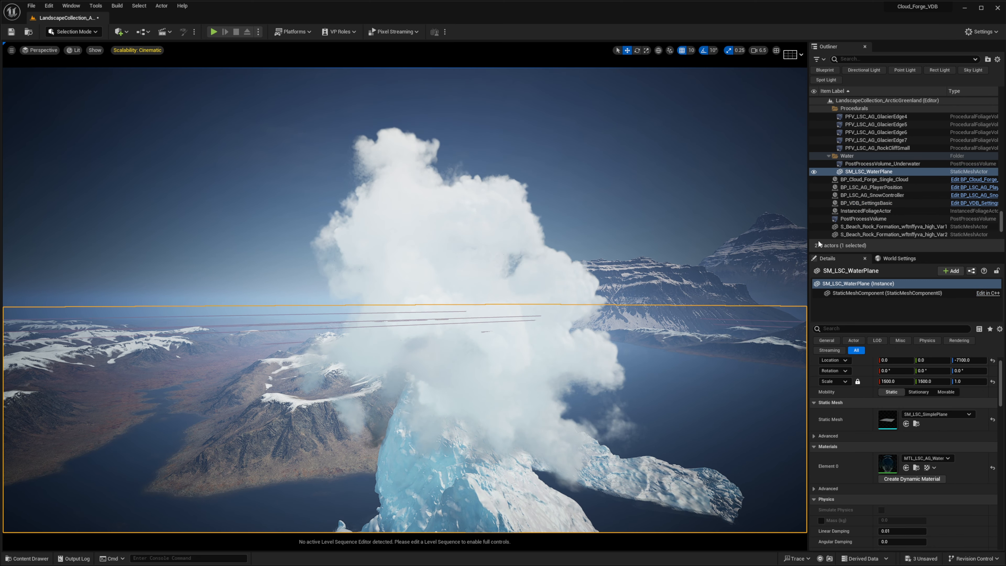
{"action": "left_click", "coordinate": [868, 187]}
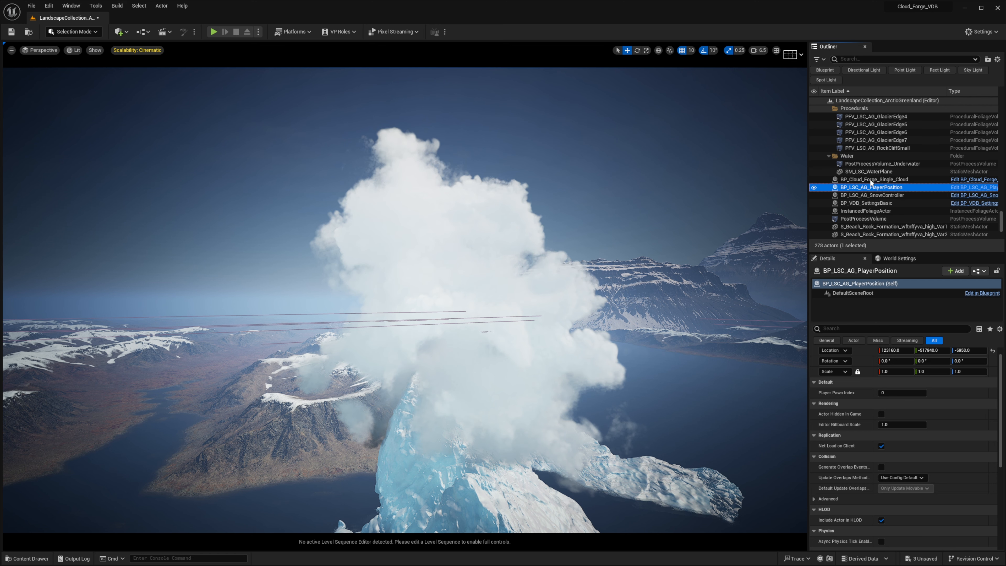
{"action": "left_click", "coordinate": [870, 180]}
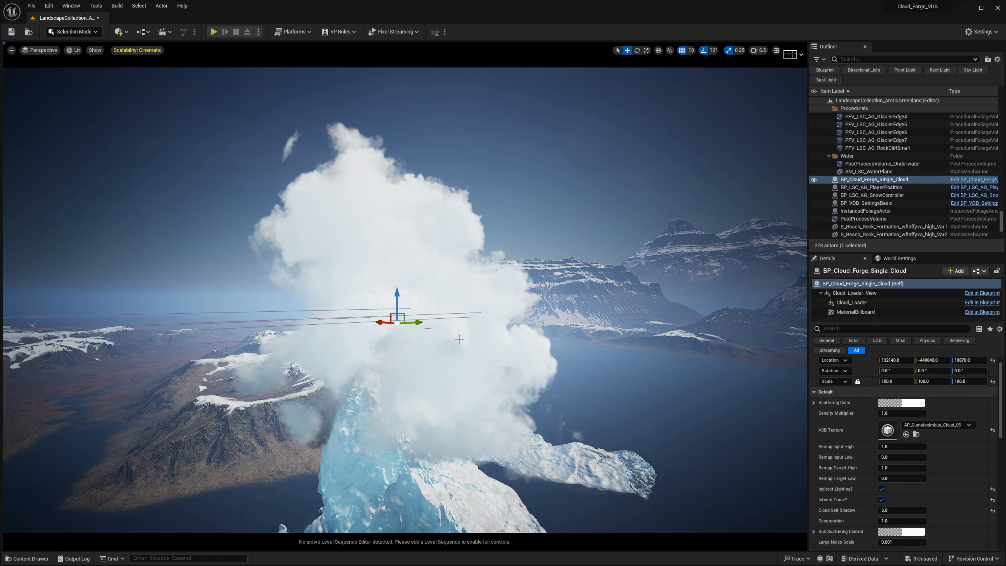
{"action": "left_click_drag", "start_coordinate": [414, 322], "coordinate": [506, 343], "text": "alt"}
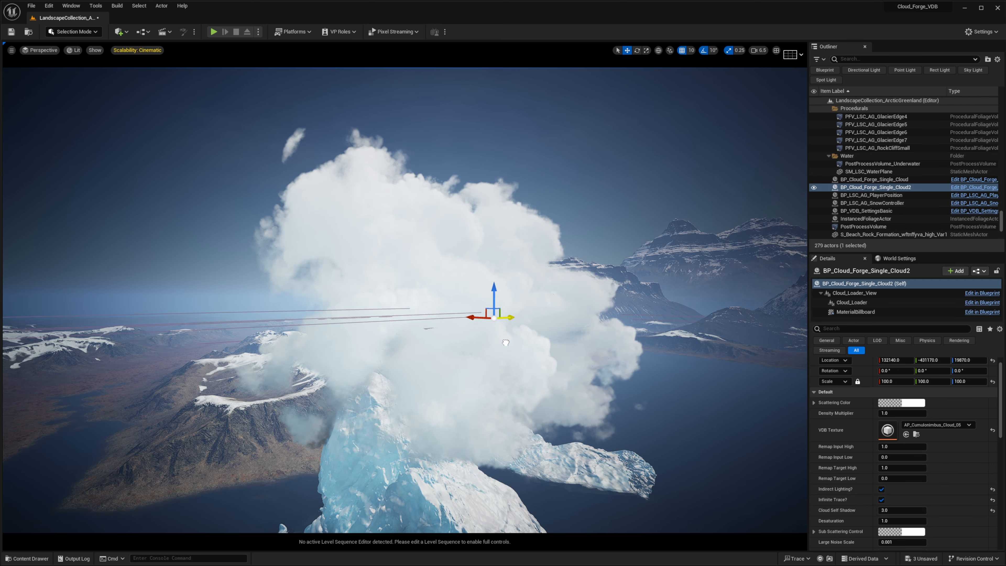
Raise and shift the duplicated cloud to about X 128090, Y -469880, Z 30680 so it overlaps the original
{"action": "left_click_drag", "start_coordinate": [495, 281], "coordinate": [482, 172]}
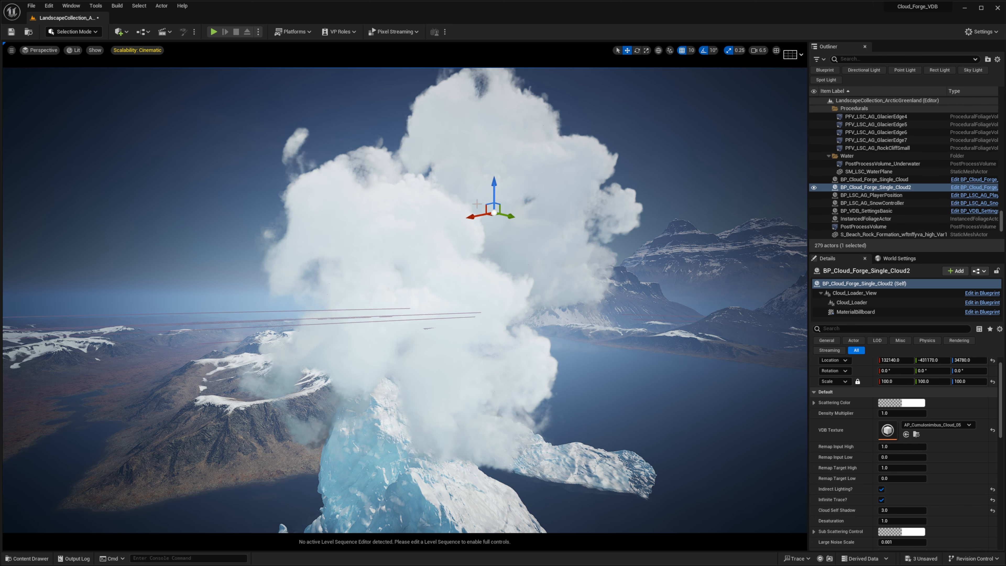
{"action": "left_click_drag", "start_coordinate": [512, 217], "coordinate": [237, 254]}
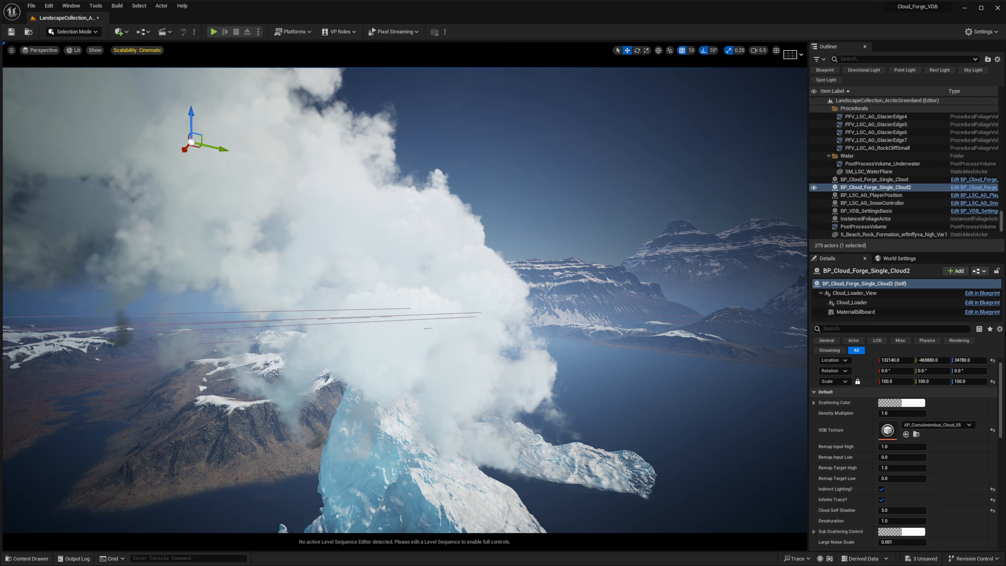
{"action": "left_click_drag", "start_coordinate": [185, 149], "coordinate": [198, 234]}
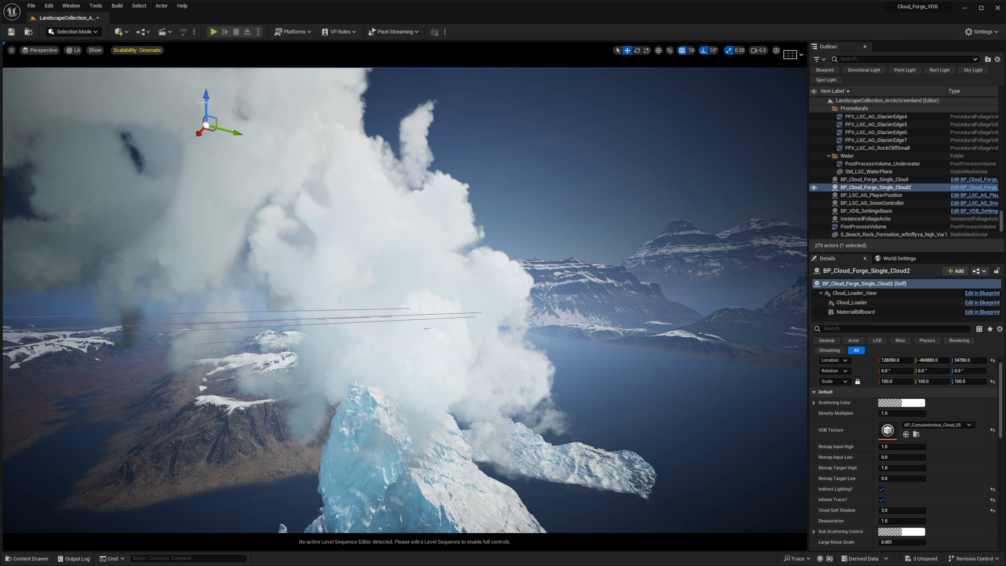
{"action": "left_click_drag", "start_coordinate": [203, 102], "coordinate": [221, 167]}
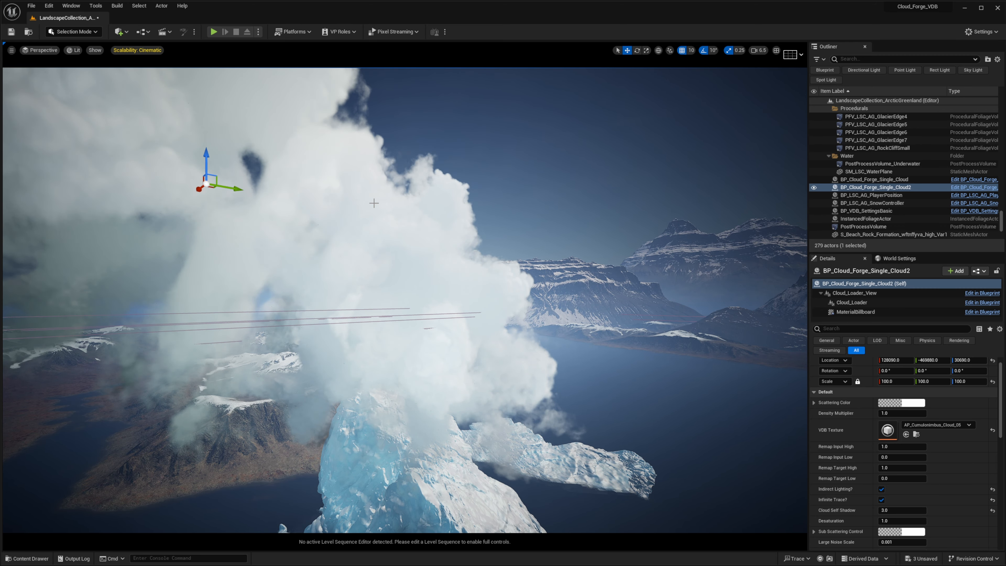
Shift the duplicated cloud along X to about 137610 and inspect its overlap with the original cloud
{"action": "key", "text": "s"}
{"action": "right_click_drag", "start_coordinate": [374, 203], "coordinate": [374, 202]}
{"action": "right_click_drag", "start_coordinate": [566, 263], "coordinate": [567, 263]}
{"action": "key", "text": "a"}
{"action": "left_click_drag", "start_coordinate": [265, 258], "coordinate": [229, 274]}
{"action": "right_click_drag", "start_coordinate": [443, 278], "coordinate": [427, 298]}
{"action": "key", "text": "d"}
{"action": "key", "text": "e"}
{"action": "key", "text": "d"}
{"action": "right_click_drag", "start_coordinate": [755, 400], "coordinate": [755, 400]}
{"action": "key", "text": "q"}
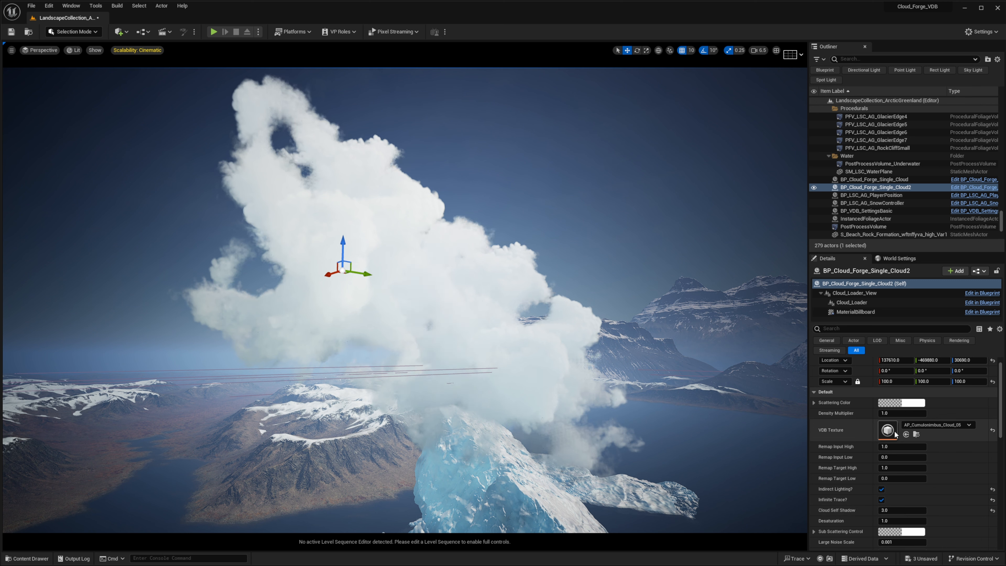
Enable Depth Sorting (C) in BP_VDB_SettingsBasic and apply cinematic mode
{"action": "left_click", "coordinate": [878, 180]}
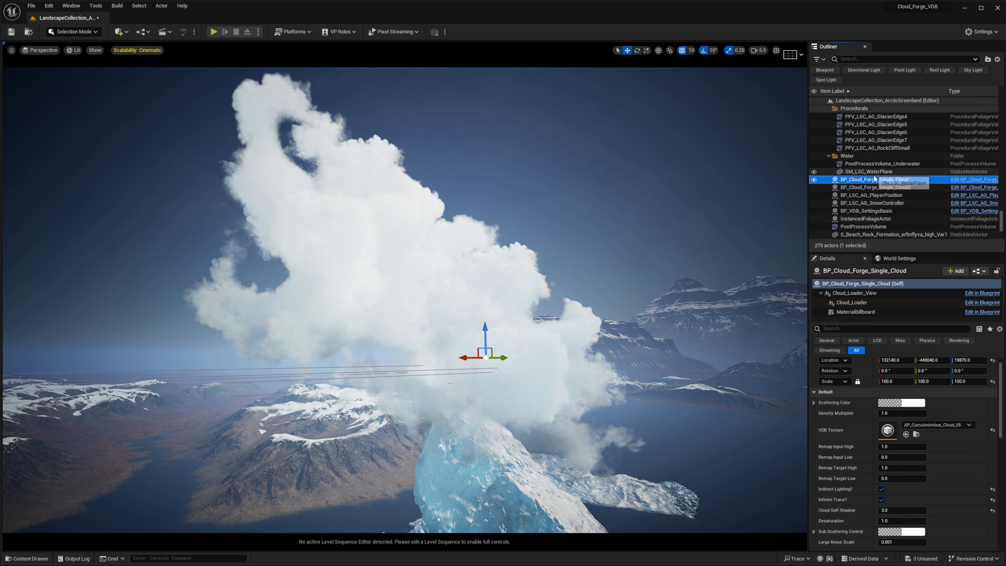
{"action": "left_click", "coordinate": [877, 211]}
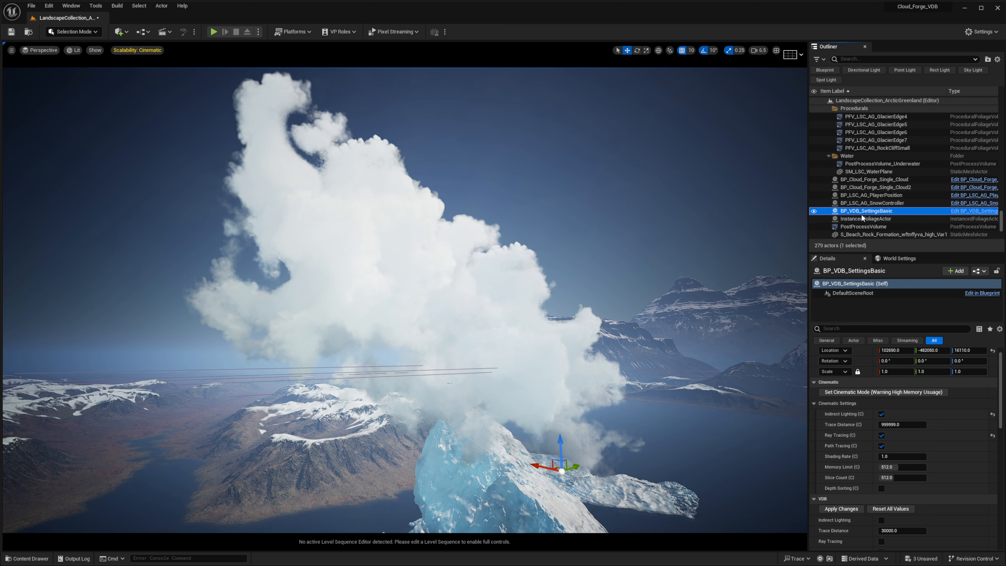
{"action": "left_click", "coordinate": [882, 488]}
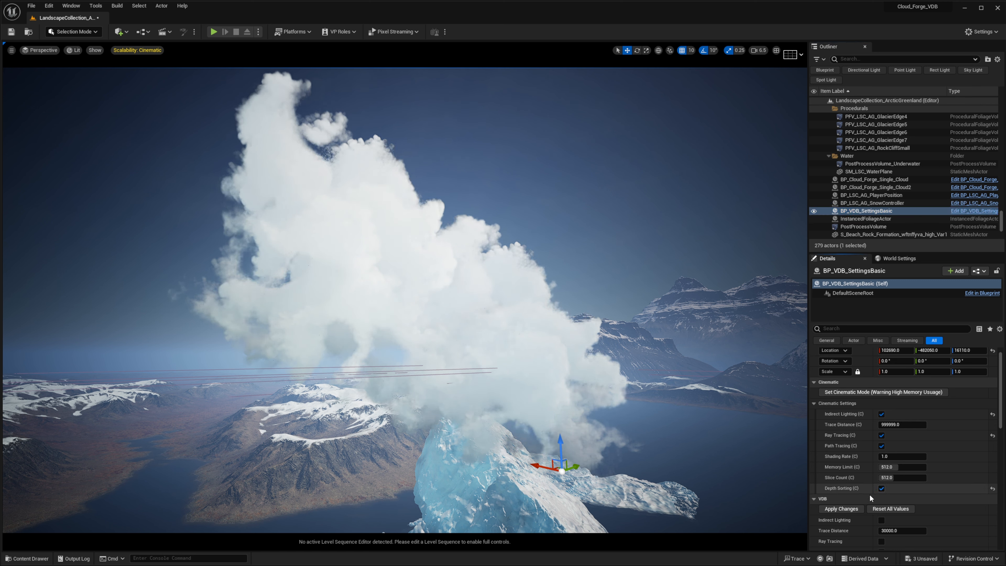
{"action": "left_click", "coordinate": [873, 394]}
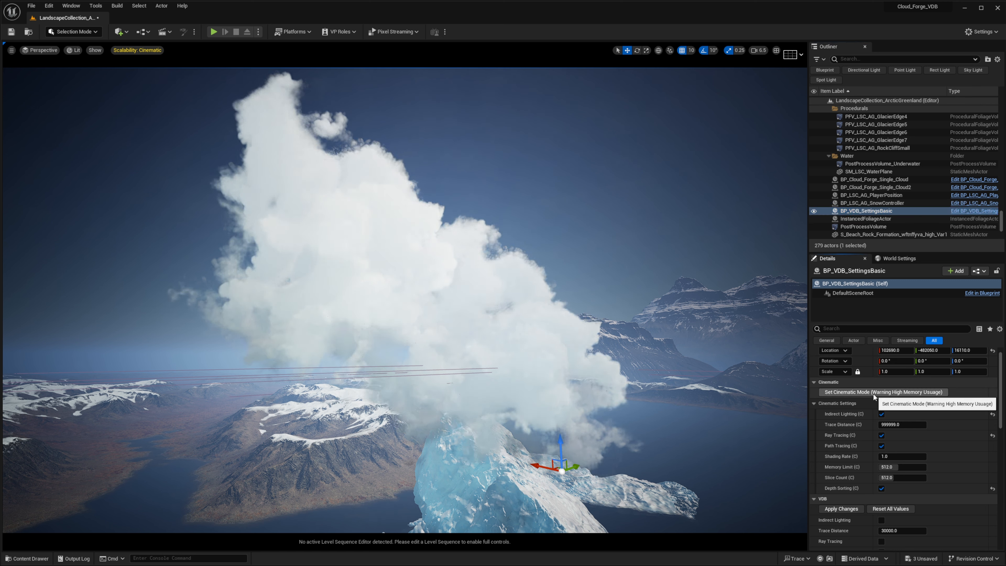
Move the duplicated cloud closer to the original, to about X 146260 and Y -442080
{"action": "left_click", "coordinate": [887, 187]}
{"action": "left_click_drag", "start_coordinate": [327, 273], "coordinate": [464, 331]}
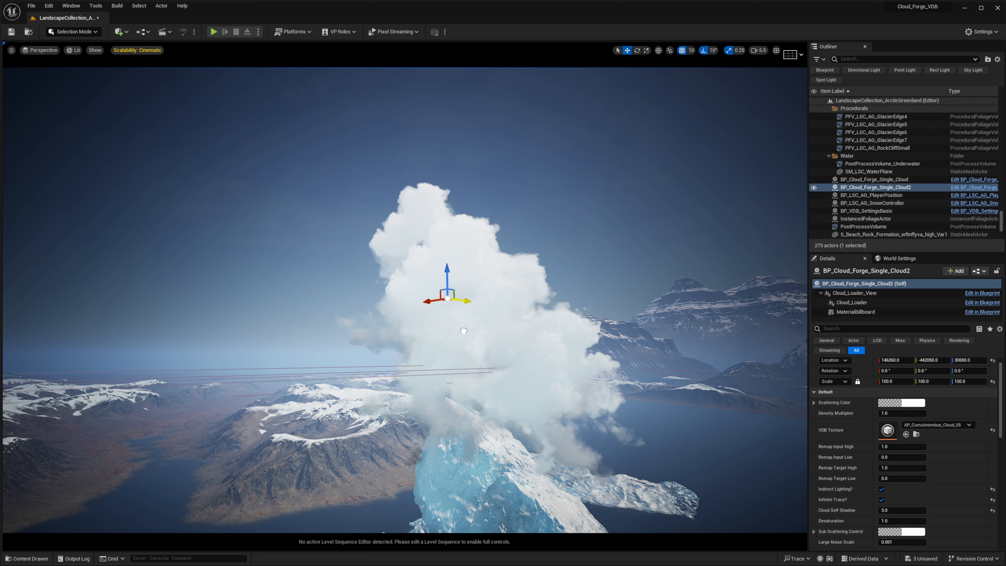
Disable Depth Sorting (C) in BP_VDB_SettingsBasic with cinematic mode reapplied, and switch the option back on to compare the overlapping clouds
{"action": "left_click", "coordinate": [885, 211]}
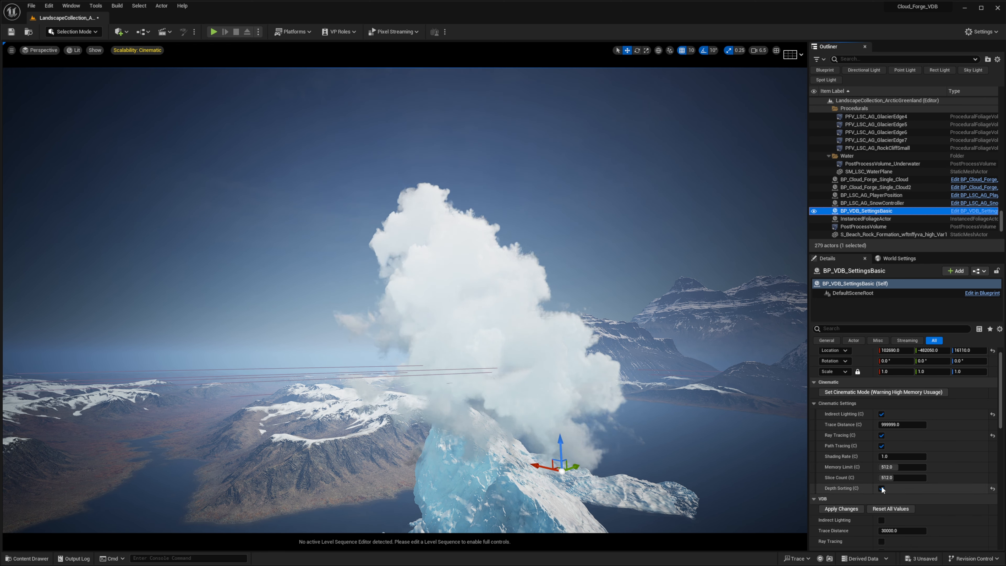
{"action": "left_click", "coordinate": [885, 392]}
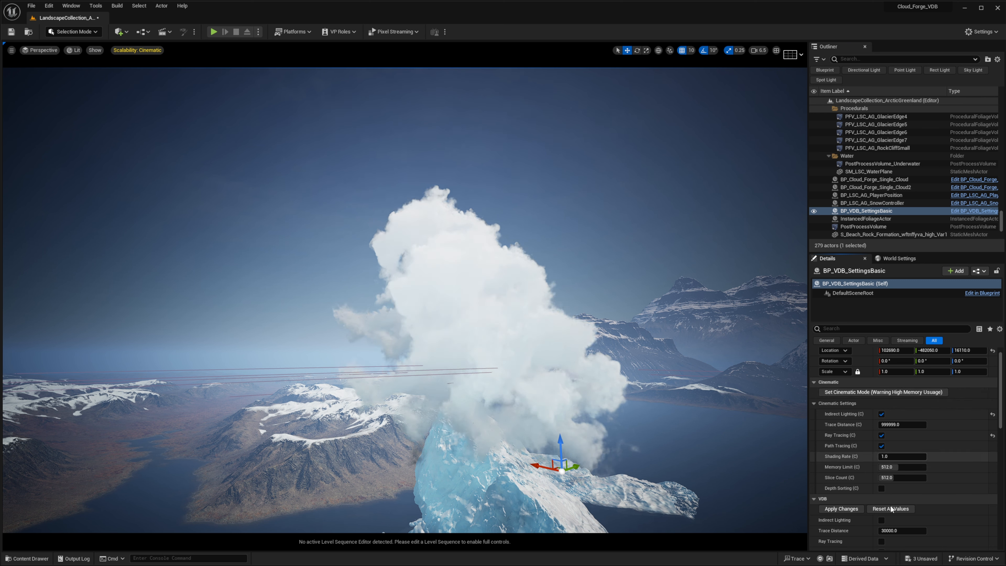
{"action": "left_click", "coordinate": [881, 488]}
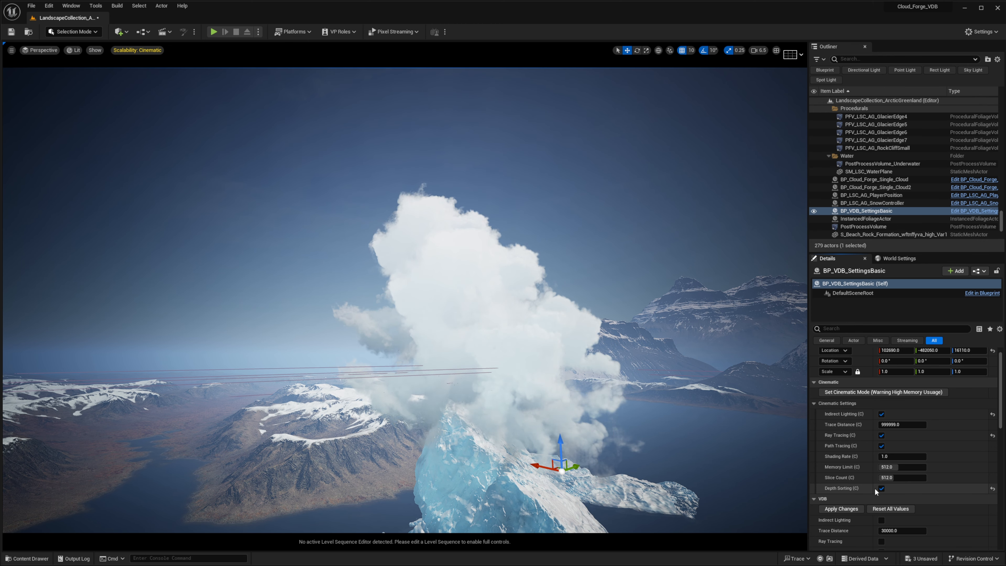
Examine how the two overlapping clouds blend from another side, and review the remaining VDB options of the settings blueprint
{"action": "right_click_drag", "start_coordinate": [594, 377], "coordinate": [733, 372]}
{"action": "key", "text": "a"}
{"action": "key", "text": "a"}
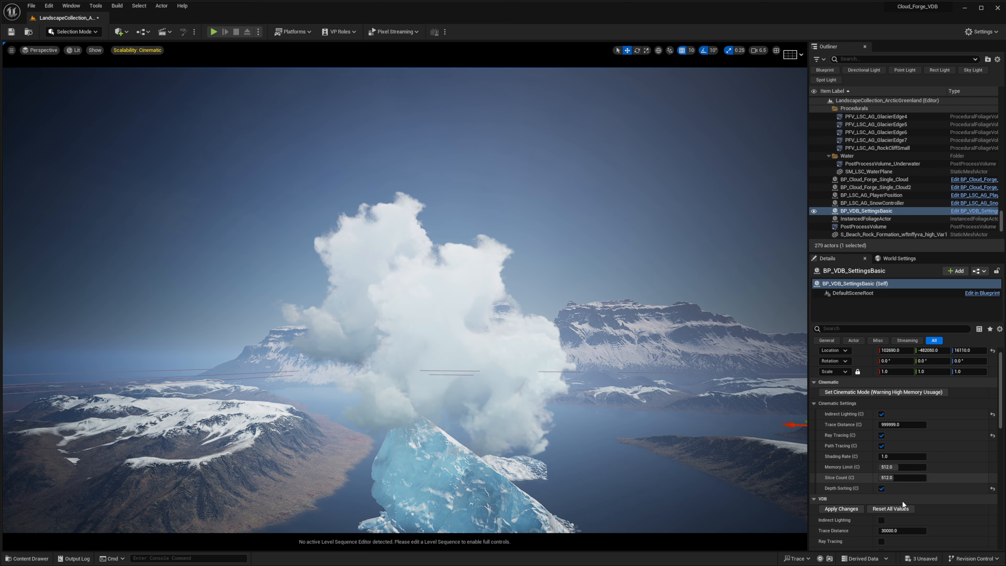
{"action": "scroll", "coordinate": [930, 474], "scroll_direction": "down", "scroll_amount": 4}
{"action": "scroll", "coordinate": [930, 471], "scroll_direction": "down", "scroll_amount": 3}
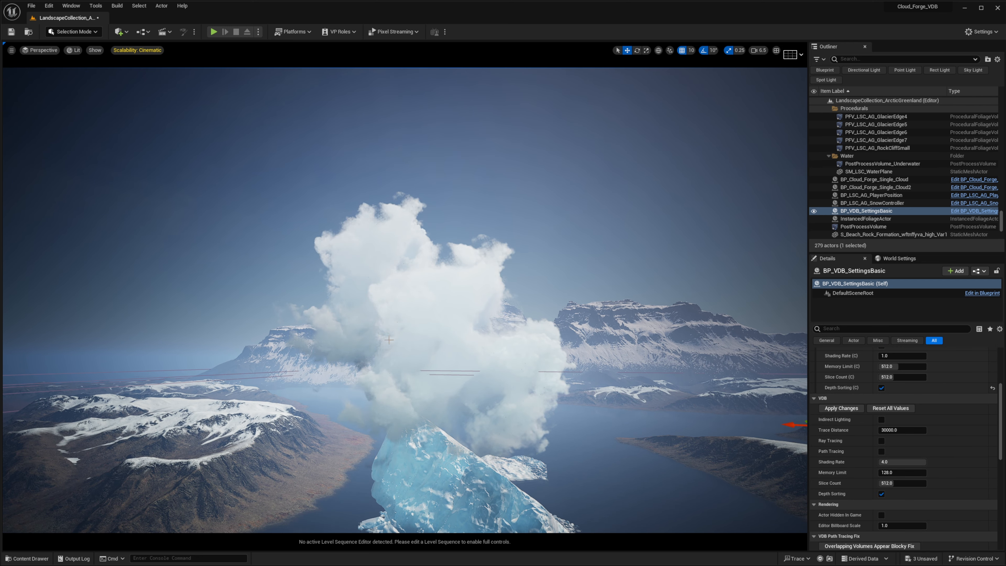
{"action": "mouse_move", "coordinate": [385, 354]}
{"action": "right_mouse_down"}
{"action": "mouse_move", "coordinate": [424, 366]}
{"action": "mouse_move", "coordinate": [398, 359]}
{"action": "right_mouse_up"}
{"action": "key", "text": "e"}
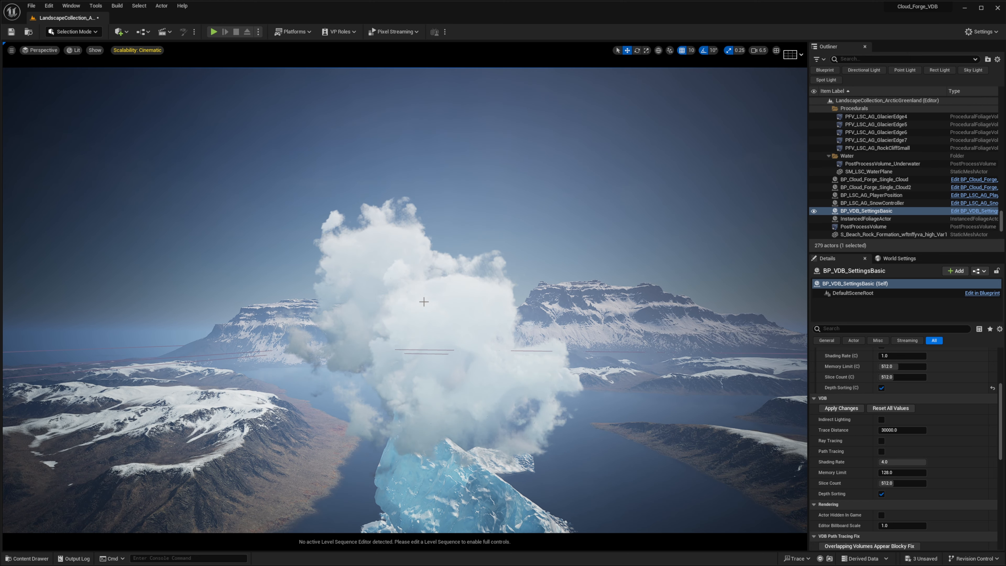
{"action": "right_click_drag", "start_coordinate": [424, 301], "coordinate": [424, 308]}
Set the Cloud Coverage of Ultra_Dynamic_Weather to 2.0
{"action": "scroll", "coordinate": [863, 174], "scroll_direction": "down", "scroll_amount": 1}
{"action": "scroll", "coordinate": [864, 176], "scroll_direction": "down", "scroll_amount": 10}
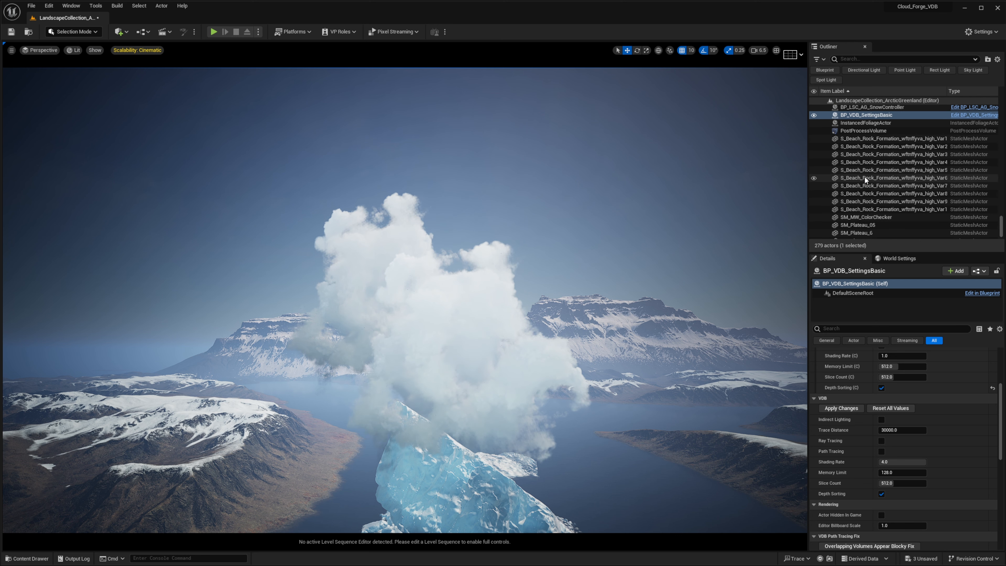
{"action": "scroll", "coordinate": [861, 173], "scroll_direction": "down", "scroll_amount": 2}
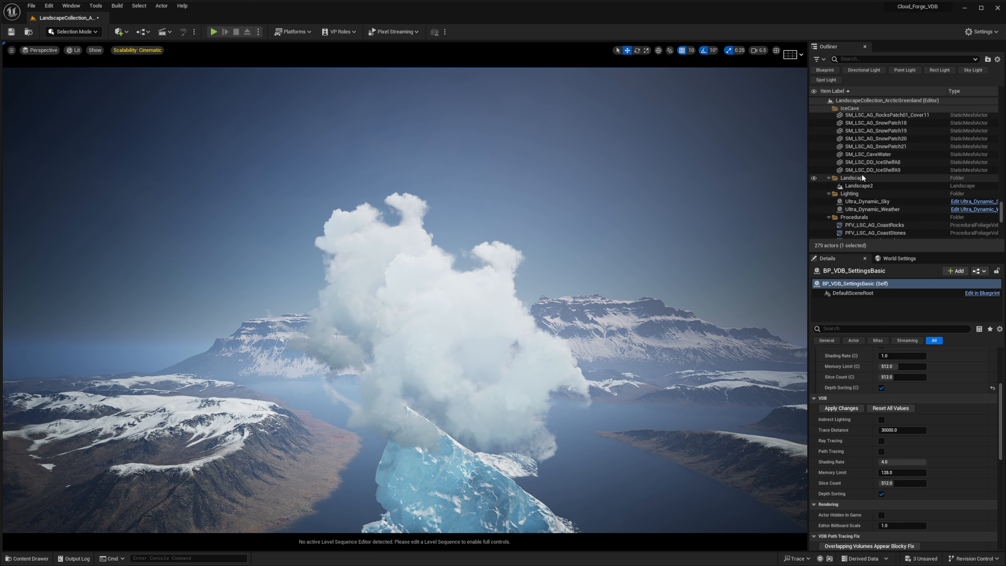
{"action": "left_click", "coordinate": [866, 201]}
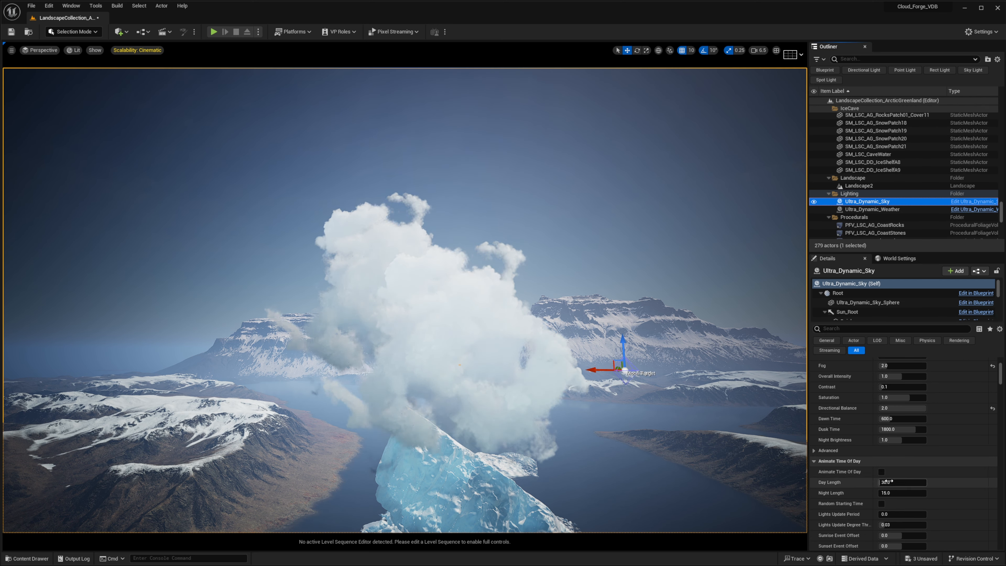
{"action": "left_click", "coordinate": [878, 211]}
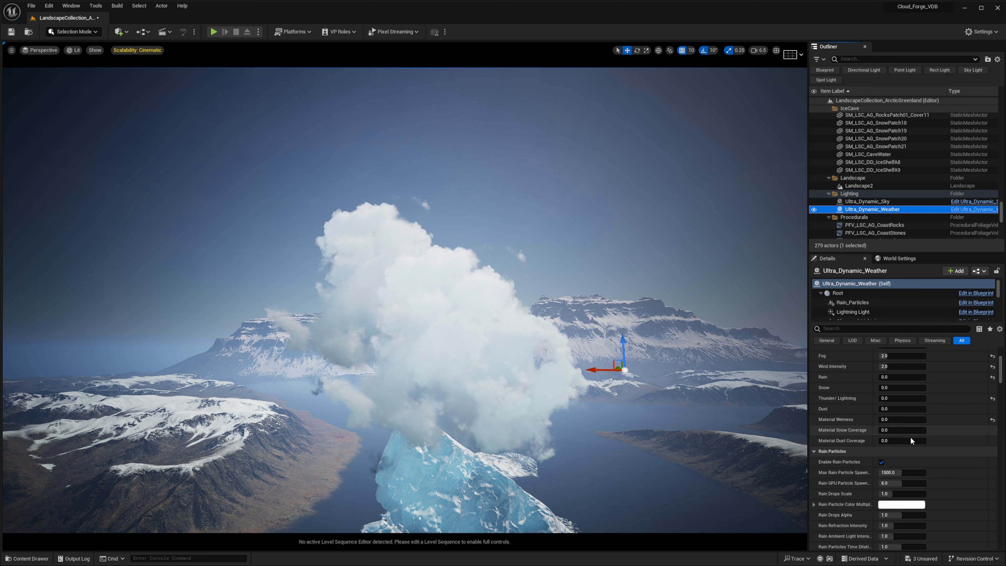
{"action": "scroll", "coordinate": [891, 396], "scroll_direction": "up", "scroll_amount": 2}
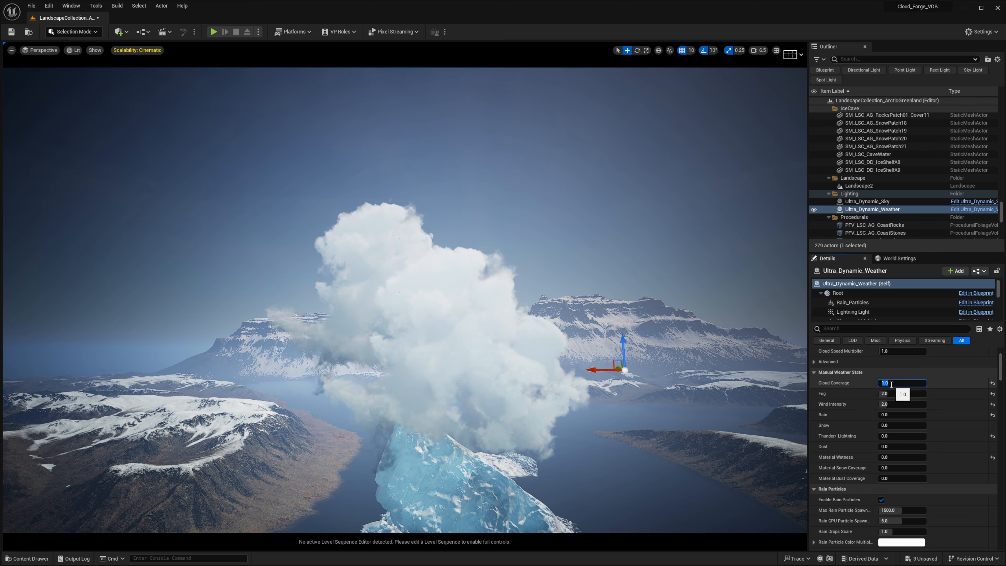
{"action": "type", "text": "2"}
{"action": "key", "text": "Return"}
Raise the weather's Cloud Coverage to about 2.96 and inspect the VDB clouds against the denser sky
{"action": "right_click_drag", "start_coordinate": [404, 302], "coordinate": [420, 305]}
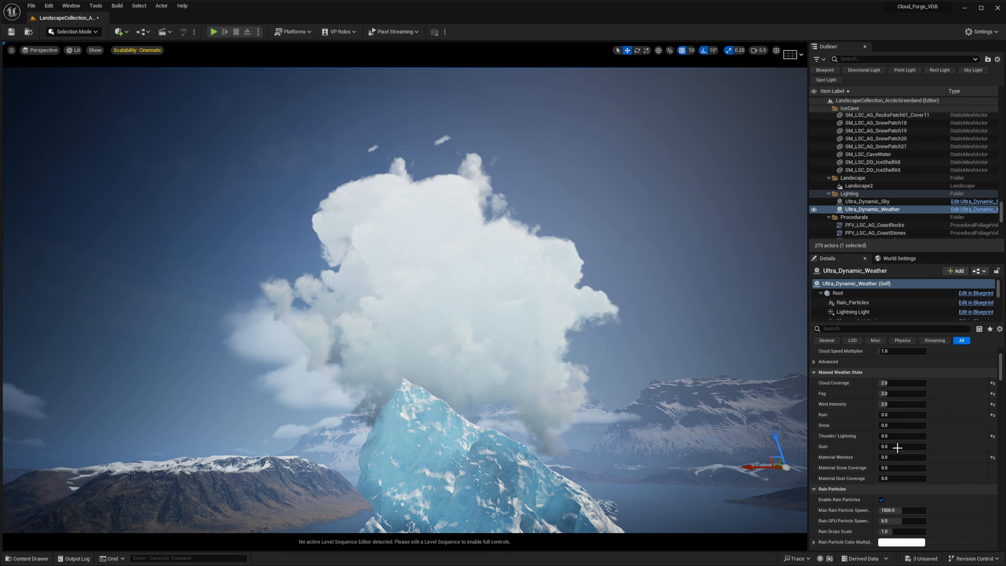
{"action": "scroll", "coordinate": [903, 396], "scroll_direction": "up", "scroll_amount": 1}
{"action": "left_click_drag", "start_coordinate": [903, 397], "coordinate": [928, 396]}
{"action": "mouse_move", "coordinate": [404, 301]}
{"action": "right_mouse_down"}
{"action": "mouse_move", "coordinate": [440, 303]}
{"action": "mouse_move", "coordinate": [400, 302]}
{"action": "right_mouse_up"}
{"action": "right_click_drag", "start_coordinate": [625, 302], "coordinate": [637, 302]}
Find BP_VDB_SettingsBasic by filtering the level's actors with "set", and select it
{"action": "scroll", "coordinate": [881, 181], "scroll_direction": "up", "scroll_amount": 8}
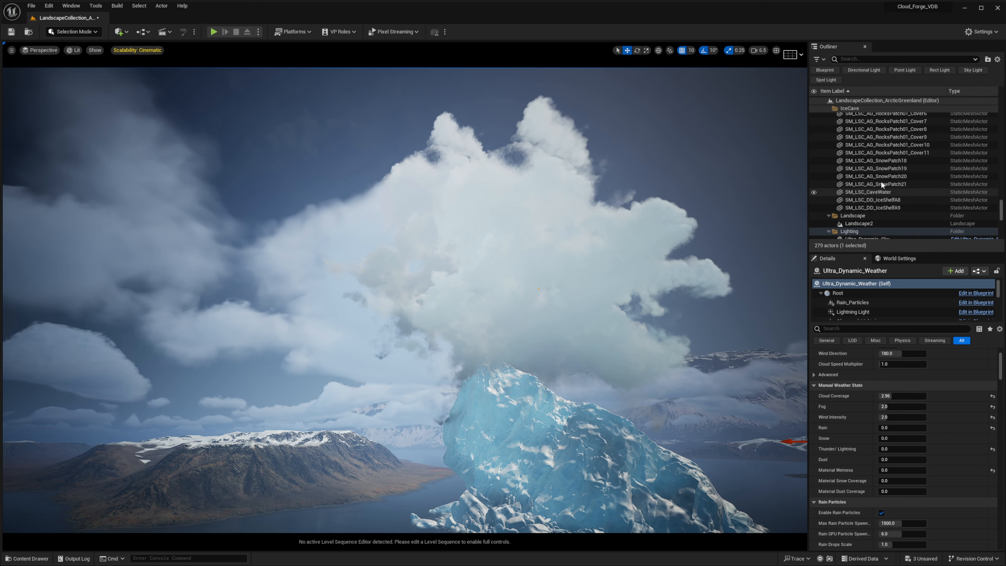
{"action": "scroll", "coordinate": [880, 180], "scroll_direction": "up", "scroll_amount": 10}
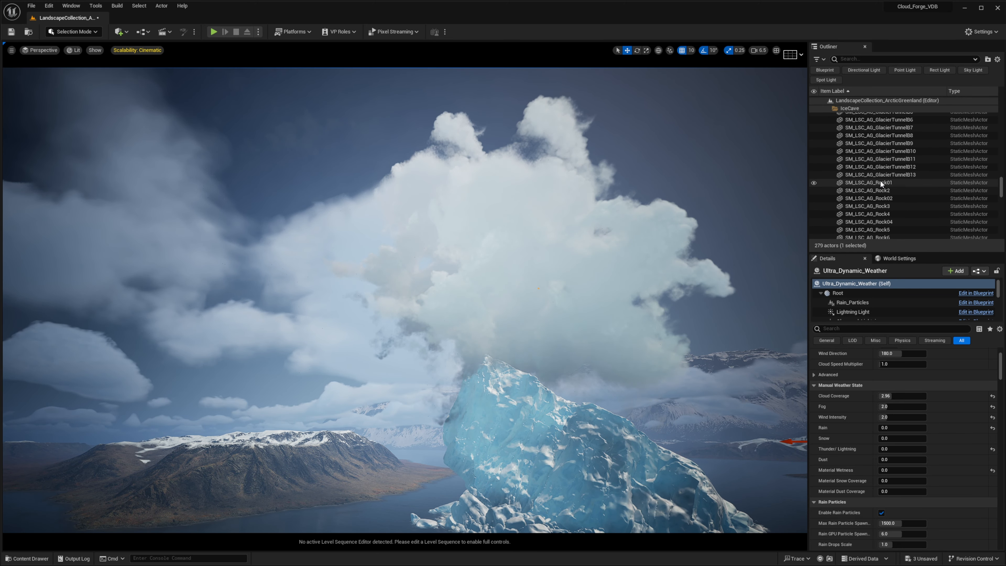
{"action": "scroll", "coordinate": [880, 180], "scroll_direction": "down", "scroll_amount": 15}
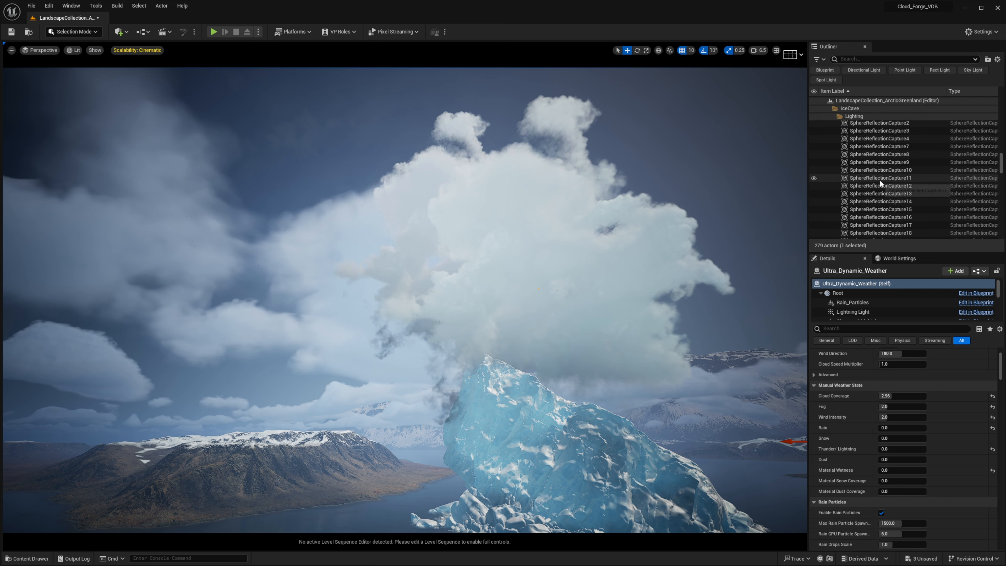
{"action": "scroll", "coordinate": [875, 220], "scroll_direction": "up", "scroll_amount": 6}
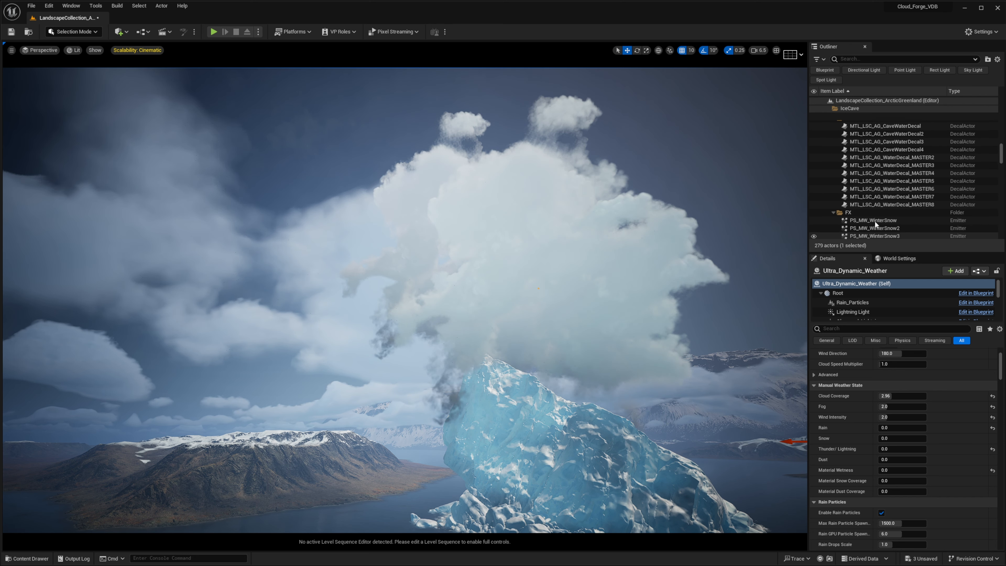
{"action": "scroll", "coordinate": [870, 209], "scroll_direction": "up", "scroll_amount": 3}
{"action": "left_click", "coordinate": [871, 59]}
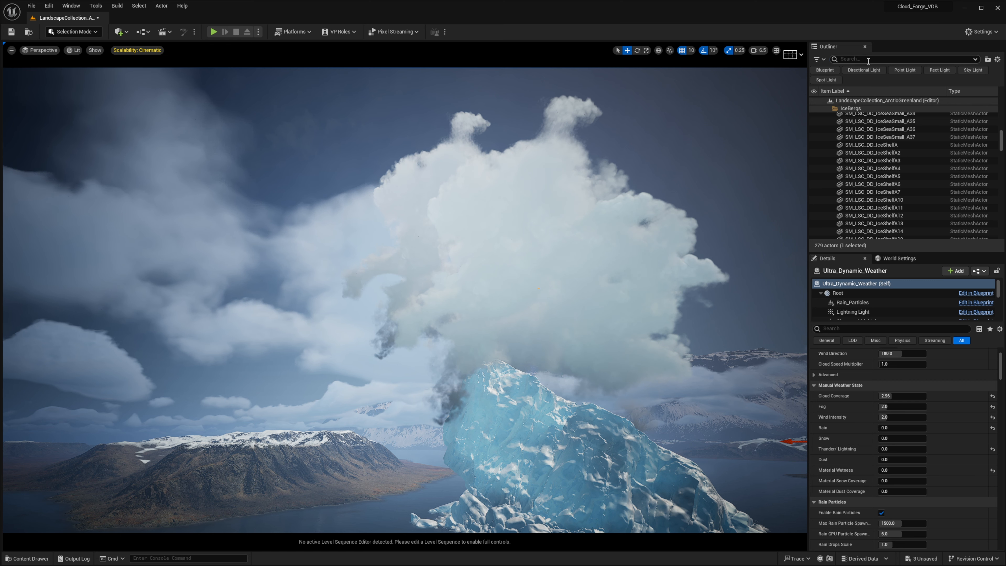
{"action": "type", "text": "set"}
{"action": "left_click", "coordinate": [875, 109]}
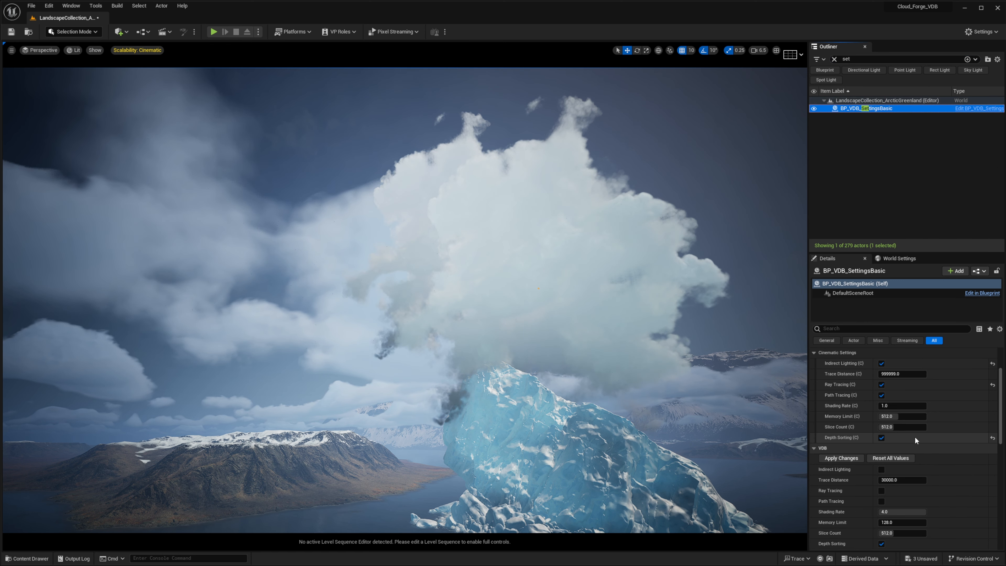
Turn Depth Sorting (C) off, reapply cinematic mode to compare the clouds against the sky, and turn Depth Sorting (C) back on
{"action": "left_click", "coordinate": [882, 437]}
{"action": "scroll", "coordinate": [881, 432], "scroll_direction": "up", "scroll_amount": 3}
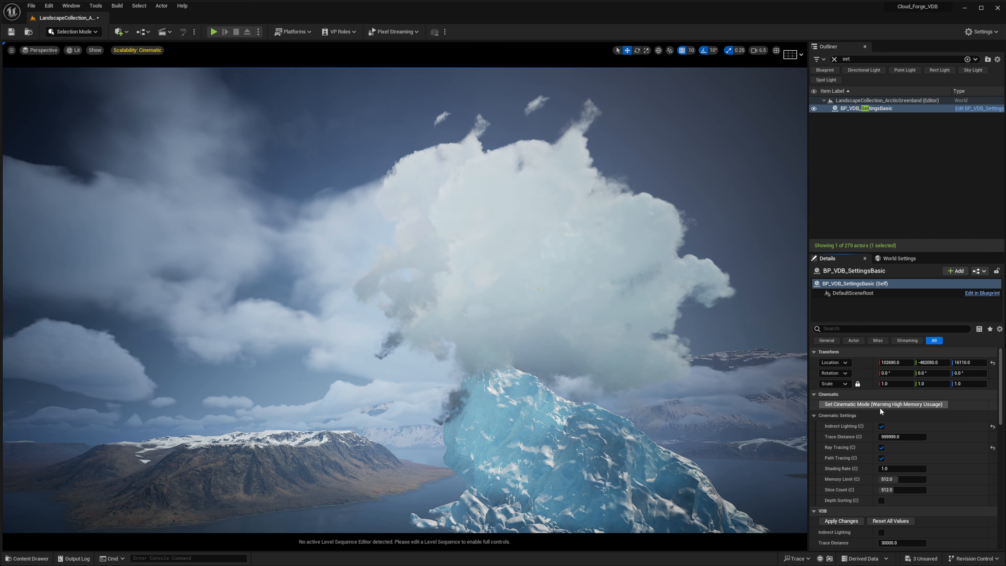
{"action": "left_click", "coordinate": [880, 404]}
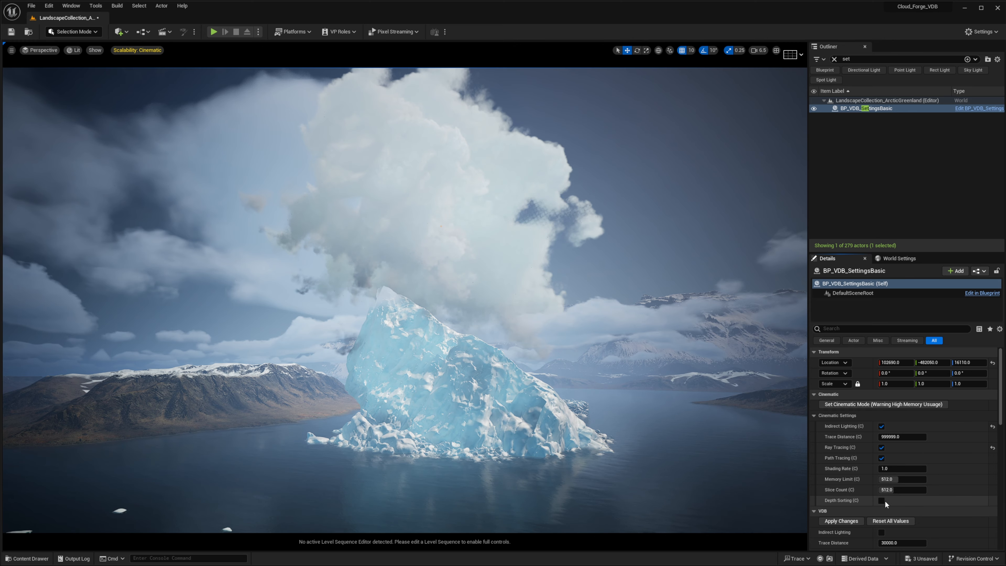
{"action": "left_click", "coordinate": [882, 500]}
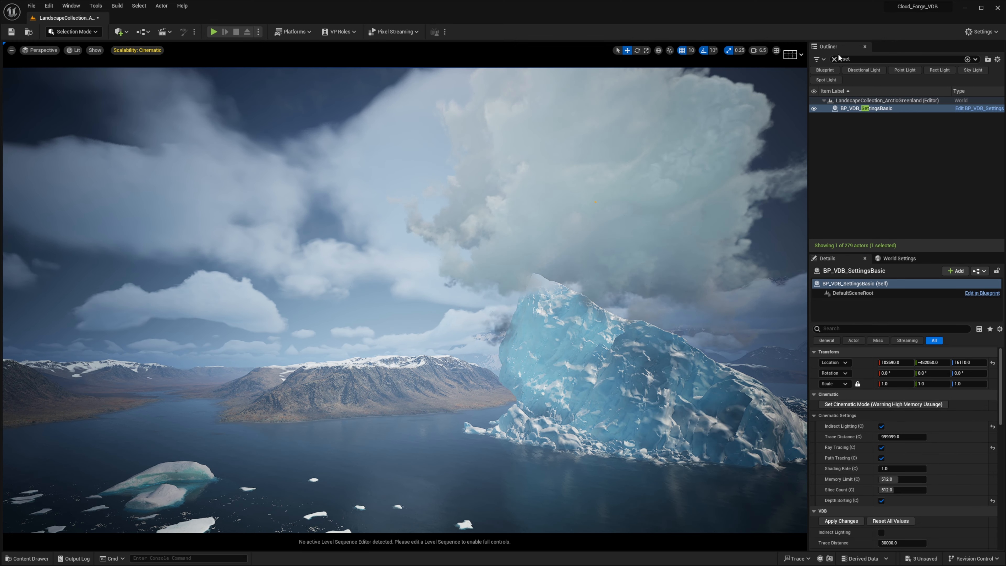
{"action": "left_click", "coordinate": [835, 59]}
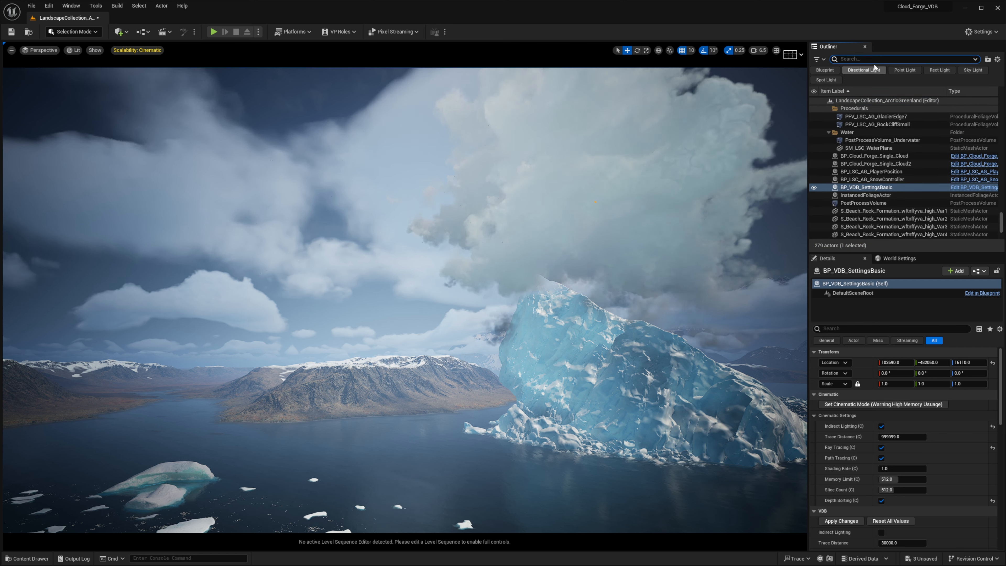
{"action": "type", "text": "uds"}
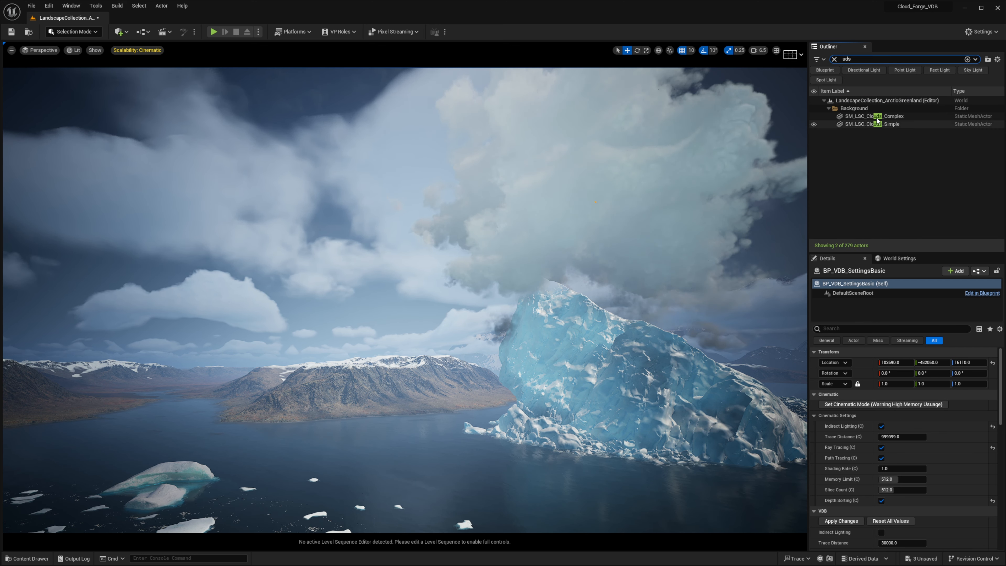
{"action": "left_click", "coordinate": [869, 122]}
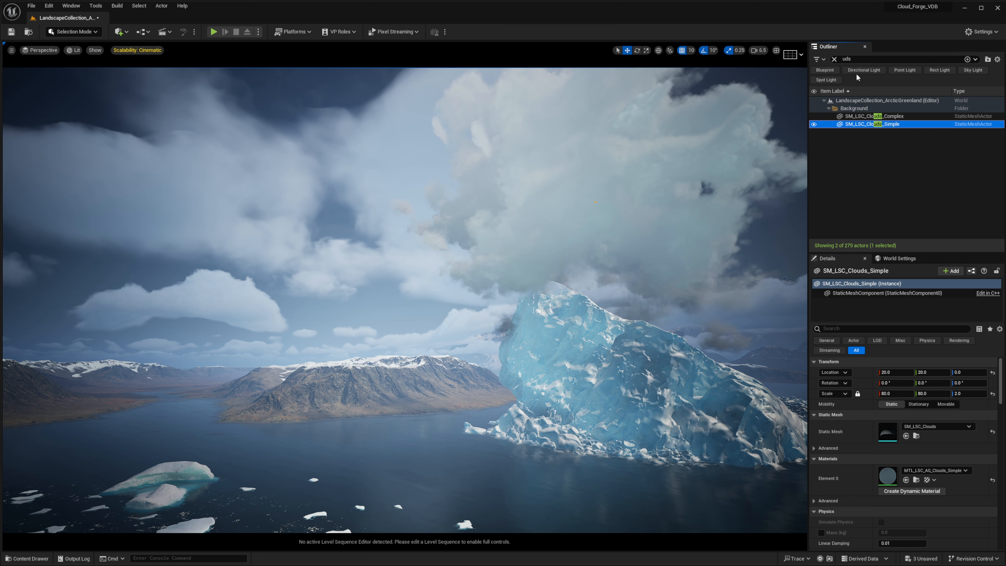
Find Ultra_Dynamic_Weather by filtering the level's actors with "ultra", and set its Cloud Coverage to 0.0
{"action": "double_click", "coordinate": [861, 60]}
{"action": "type", "text": "ultra"}
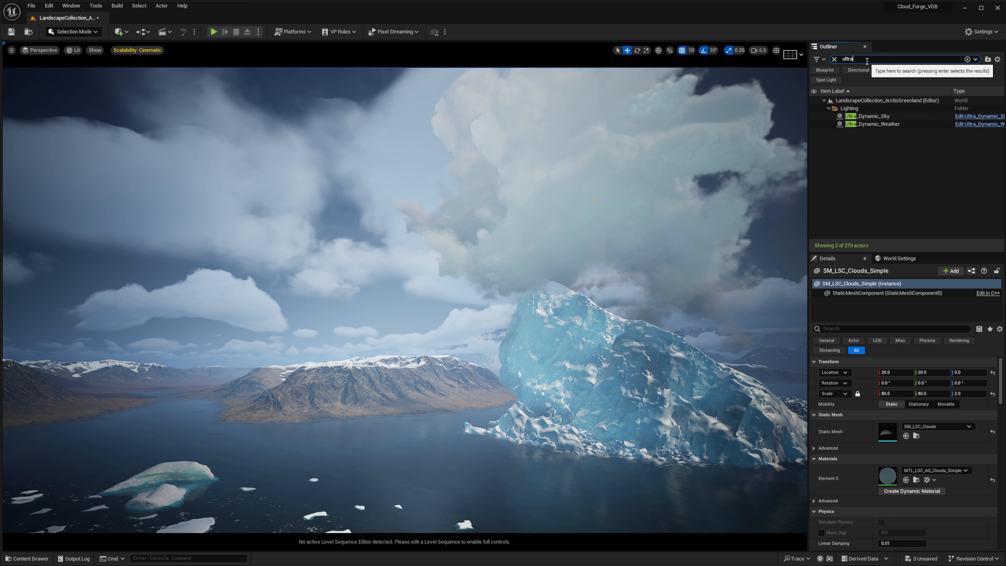
{"action": "left_click", "coordinate": [875, 124]}
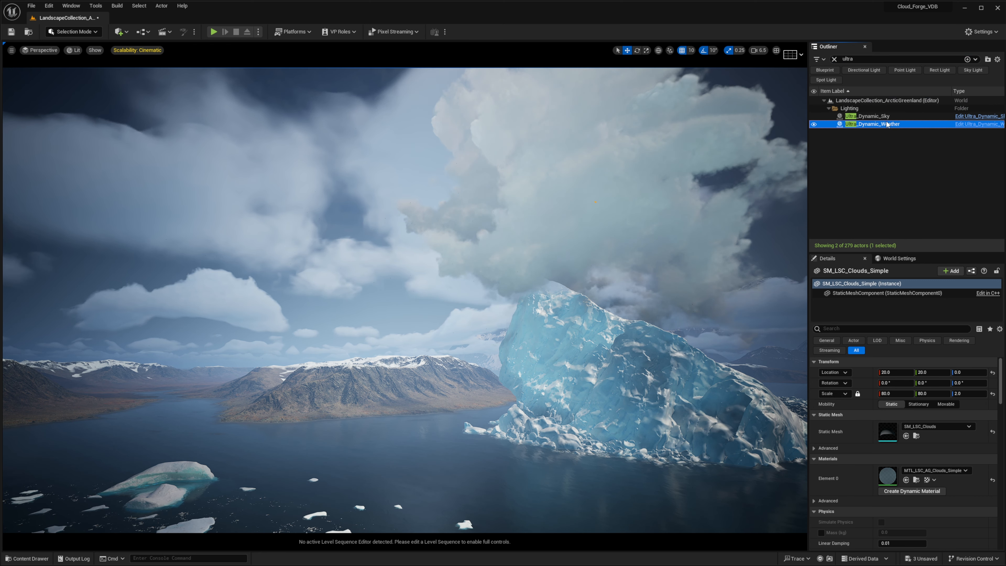
{"action": "left_click_drag", "start_coordinate": [895, 470], "coordinate": [888, 470]}
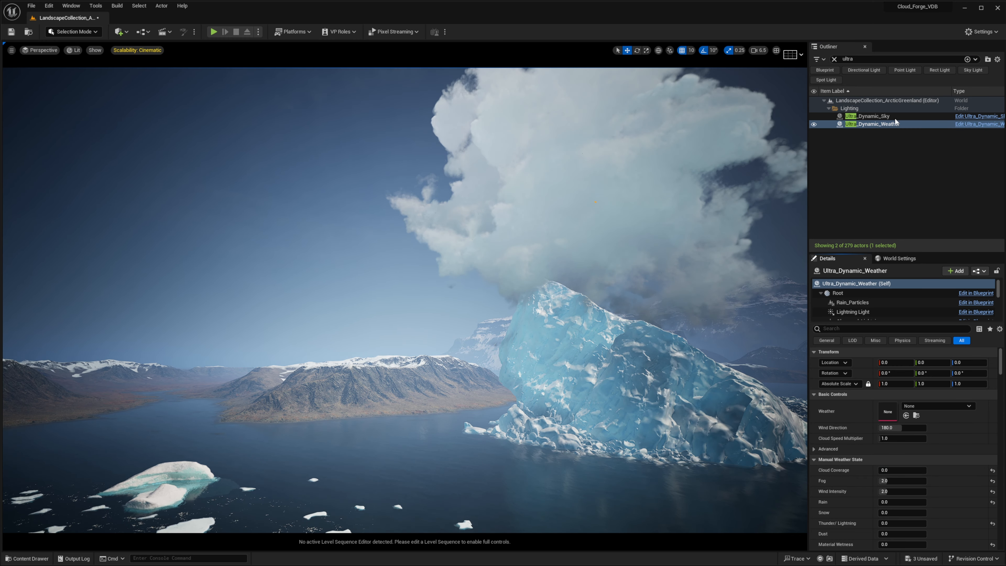
{"action": "right_click_drag", "start_coordinate": [705, 214], "coordinate": [776, 171]}
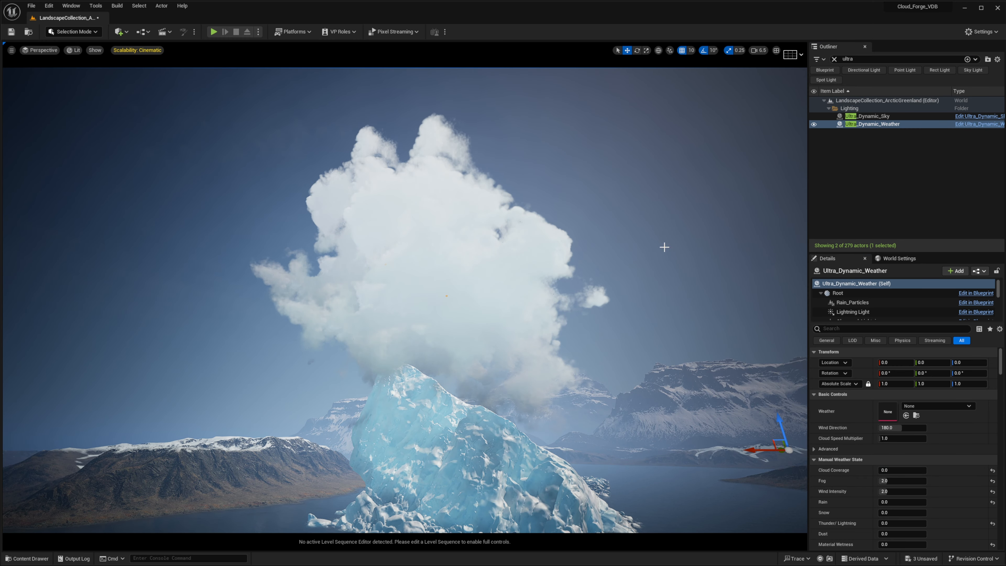
Check the settings of Ultra_Dynamic_Sky, then reselect BP_VDB_SettingsBasic by filtering the actors with "set", and clear the filter
{"action": "left_click", "coordinate": [834, 59]}
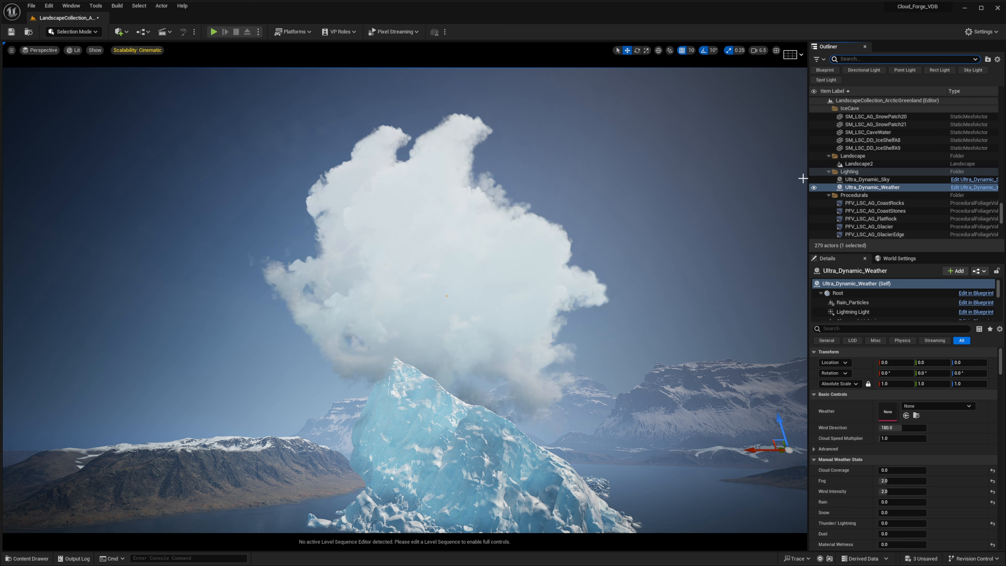
{"action": "left_click", "coordinate": [876, 180]}
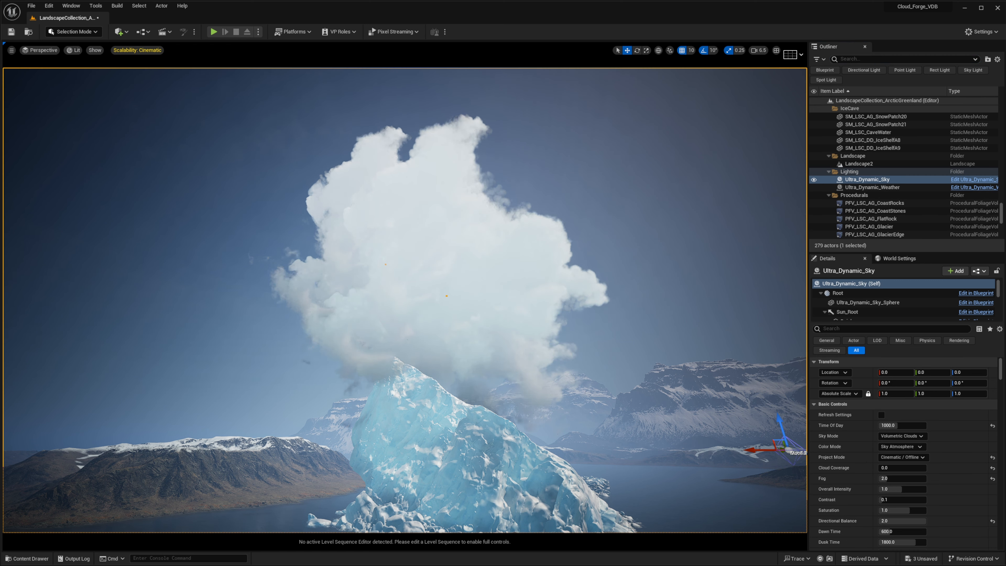
{"action": "left_click", "coordinate": [856, 58]}
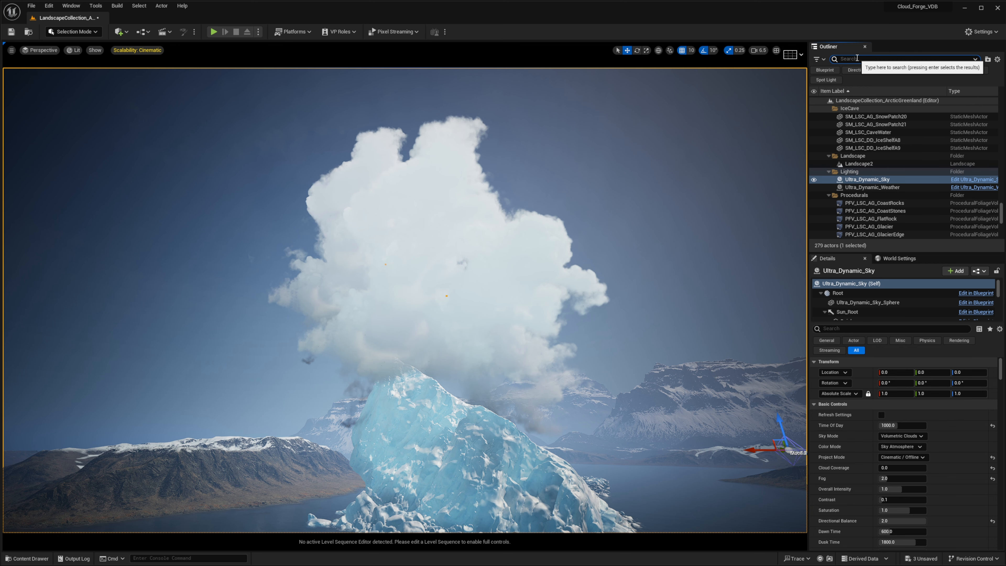
{"action": "type", "text": "set"}
{"action": "key", "text": "Return"}
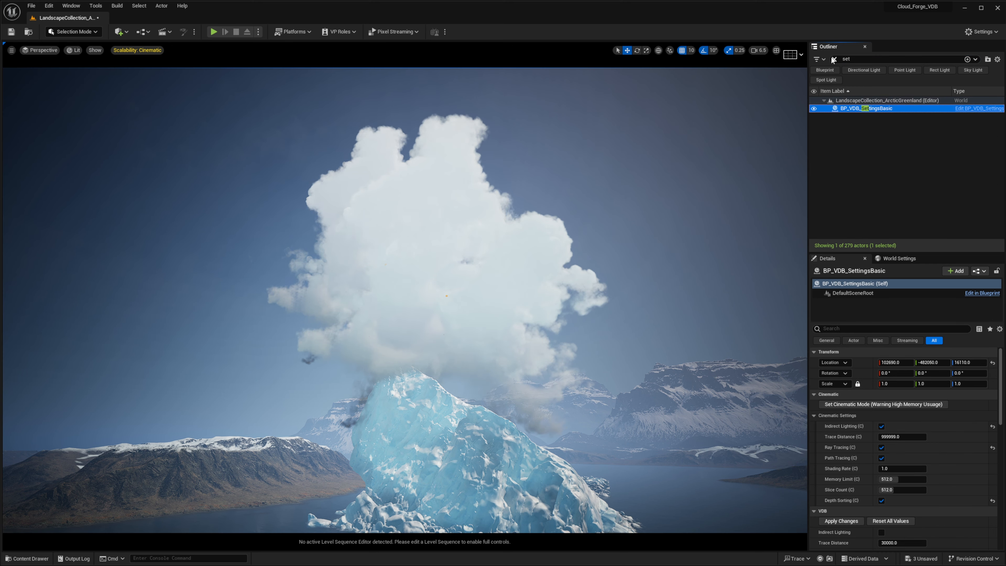
{"action": "left_click", "coordinate": [833, 60]}
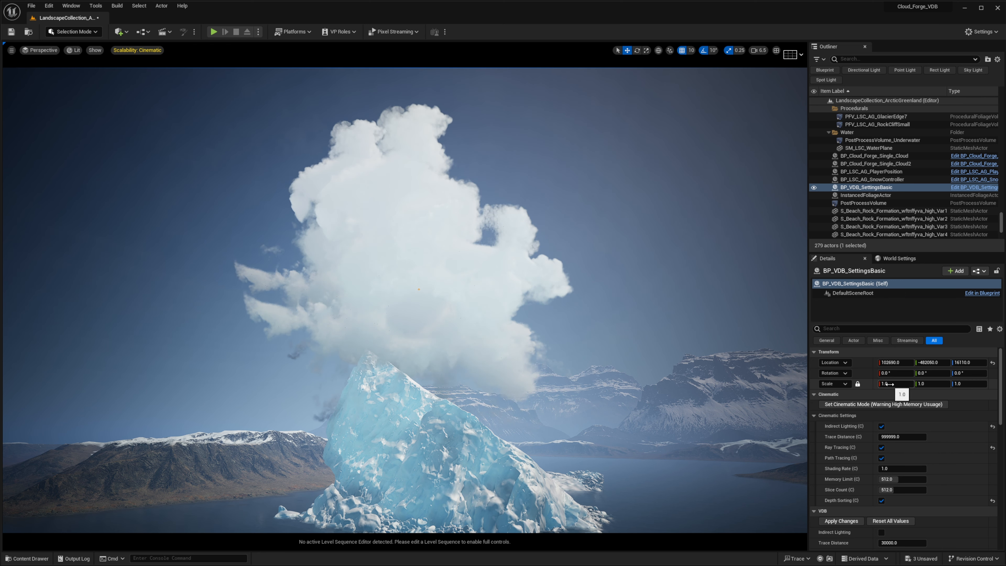
Examine the overlapping VDB clouds against the clear sky from several angles, and review the Cinematic and VDB settings
{"action": "right_click_drag", "start_coordinate": [674, 332], "coordinate": [659, 332]}
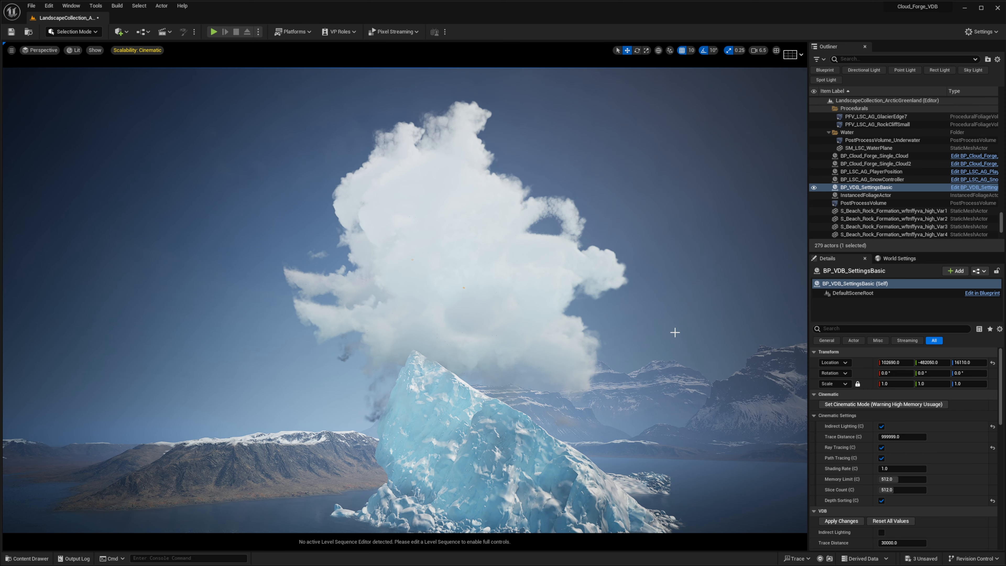
{"action": "scroll", "coordinate": [917, 462], "scroll_direction": "down", "scroll_amount": 5}
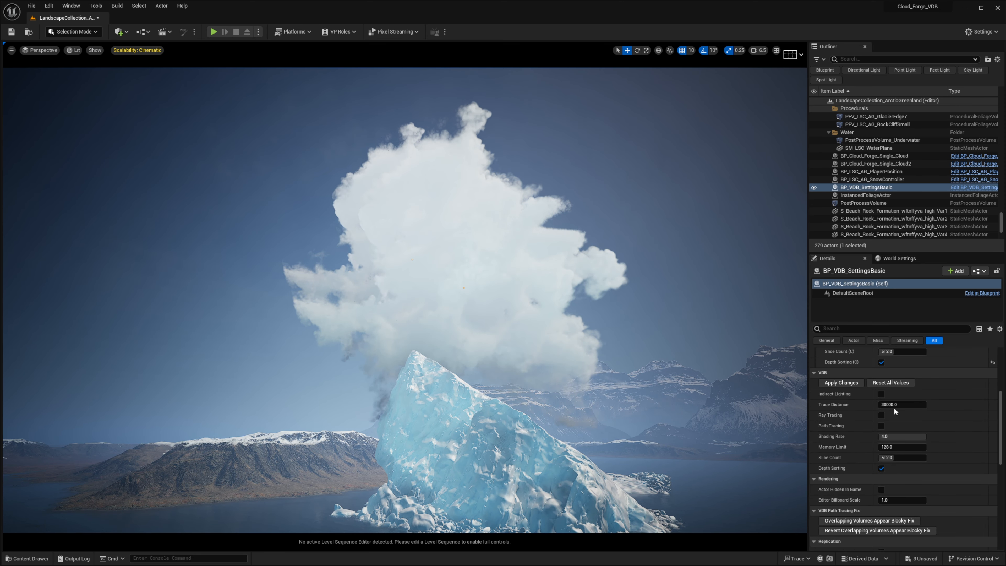
{"action": "scroll", "coordinate": [839, 416], "scroll_direction": "up", "scroll_amount": 4}
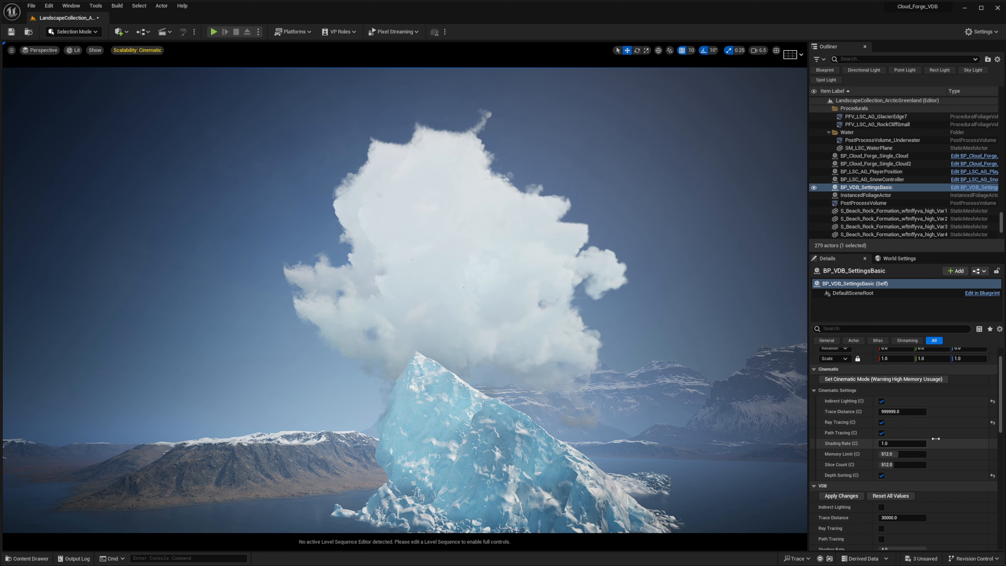
{"action": "right_click_drag", "start_coordinate": [347, 218], "coordinate": [356, 220]}
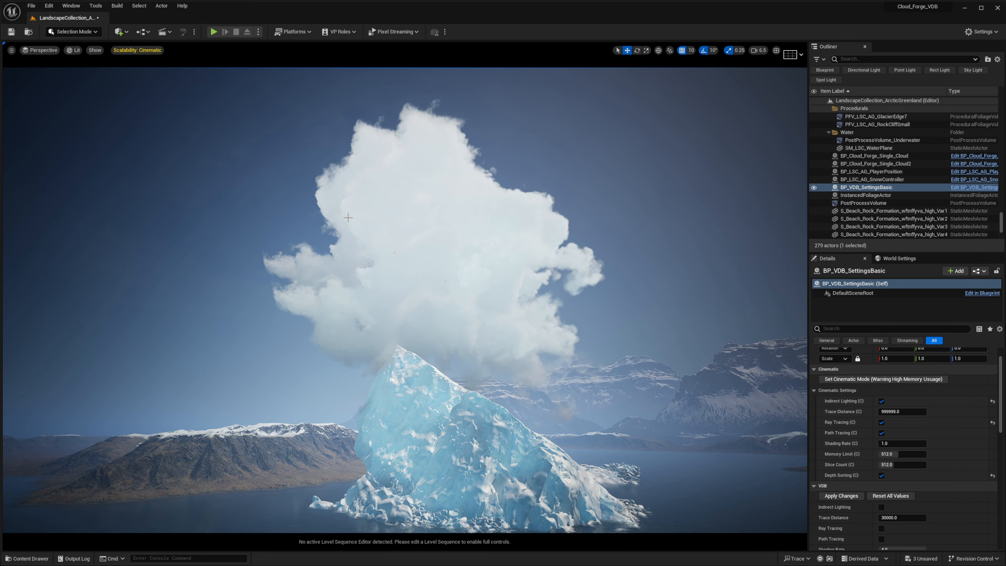
{"action": "key", "text": "a"}
{"action": "right_click_drag", "start_coordinate": [480, 295], "coordinate": [586, 295]}
{"action": "key", "text": "a"}
{"action": "scroll", "coordinate": [883, 477], "scroll_direction": "down", "scroll_amount": 6}
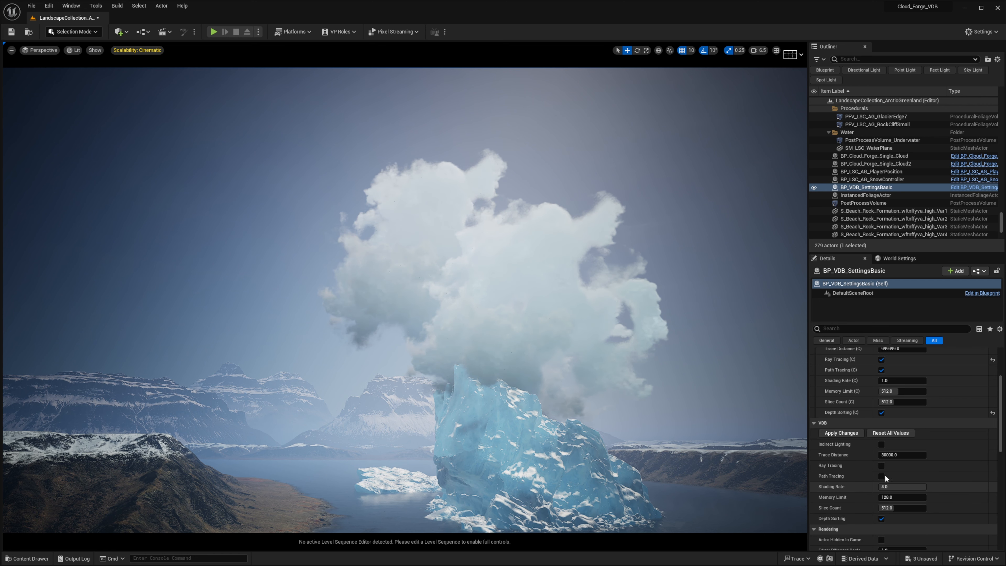
{"action": "scroll", "coordinate": [842, 464], "scroll_direction": "down", "scroll_amount": 2}
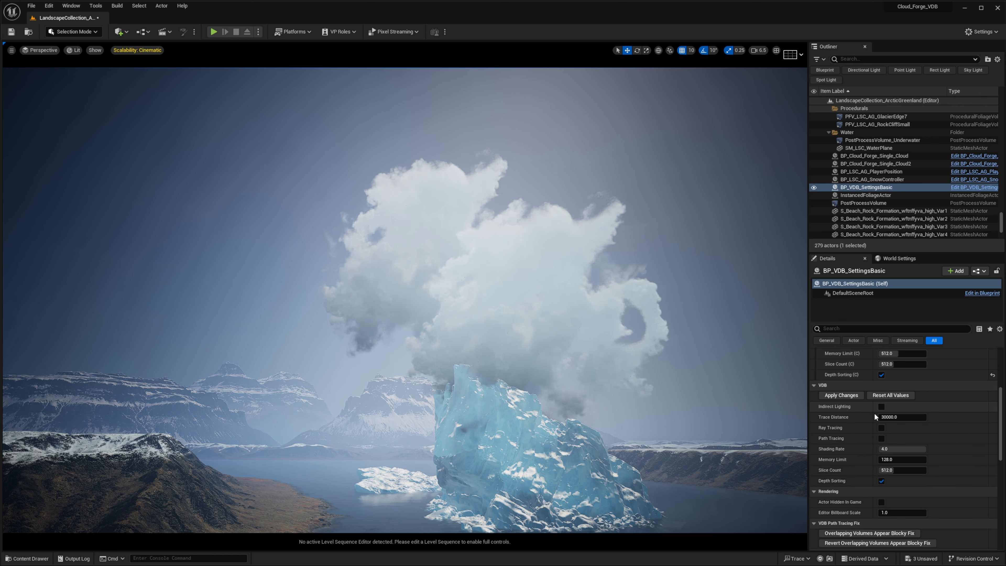
Apply the existing VDB settings to the clouds, then set the VDB Trace Distance to 10000000 and apply the changes again
{"action": "left_click", "coordinate": [843, 397]}
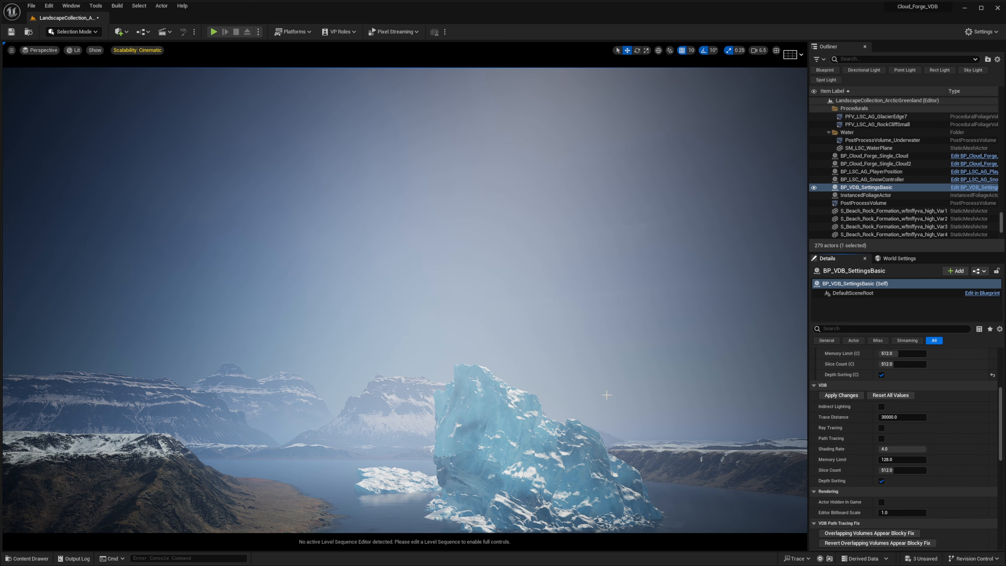
{"action": "right_click_drag", "start_coordinate": [603, 391], "coordinate": [622, 391]}
{"action": "key", "text": "w"}
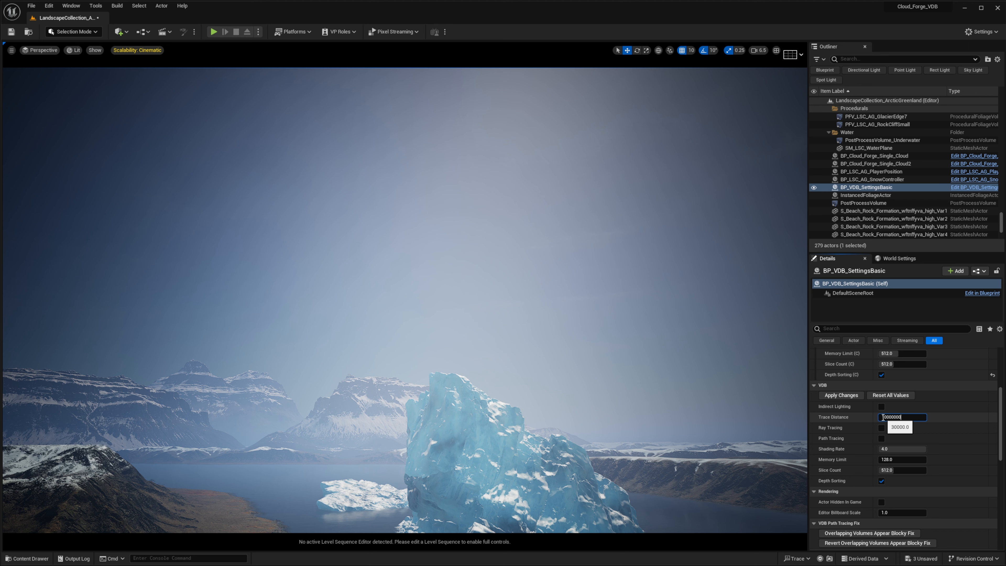
{"action": "left_click", "coordinate": [844, 397]}
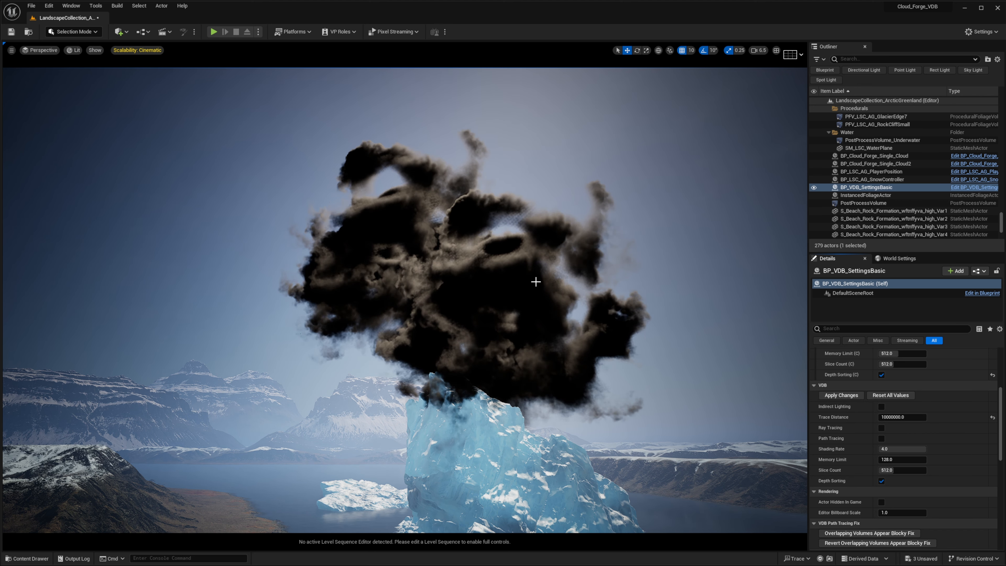
Enable Indirect Lighting in the VDB settings and apply the changes to the clouds
{"action": "right_click_drag", "start_coordinate": [534, 282], "coordinate": [503, 283]}
{"action": "key", "text": "d"}
{"action": "key", "text": "q"}
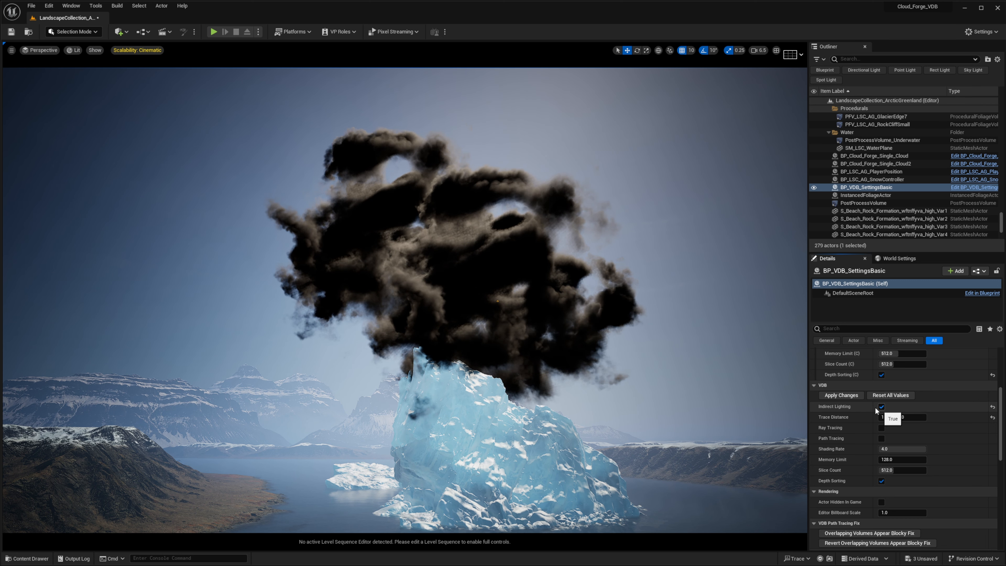
{"action": "left_click", "coordinate": [844, 388]}
{"action": "left_click", "coordinate": [844, 393]}
{"action": "left_click", "coordinate": [825, 388]}
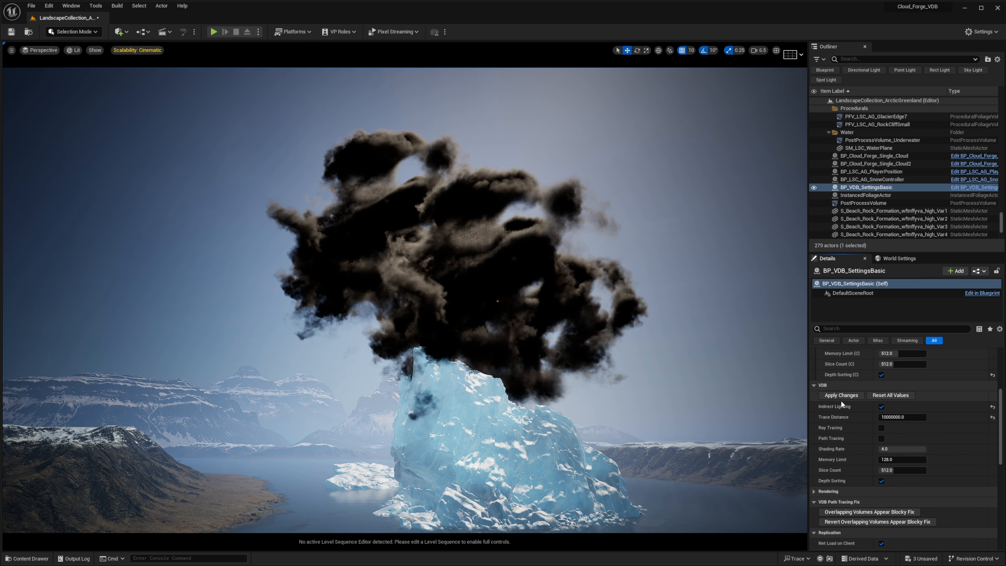
{"action": "left_click", "coordinate": [840, 396]}
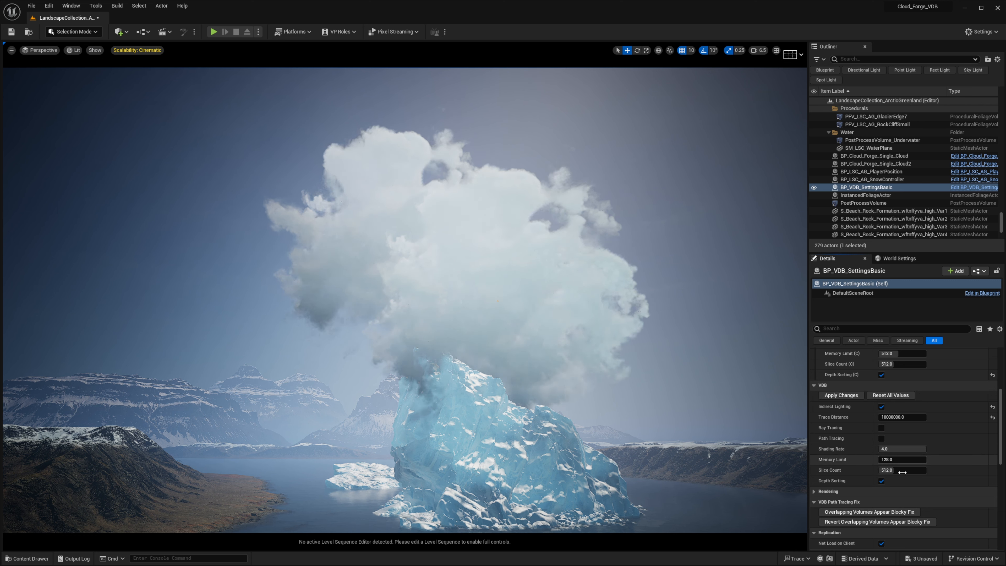
Compare the Cinematic Settings of BP_VDB_SettingsBasic with its VDB values, and examine the lit clouds above the iceberg from several angles
{"action": "scroll", "coordinate": [886, 460], "scroll_direction": "up", "scroll_amount": 4}
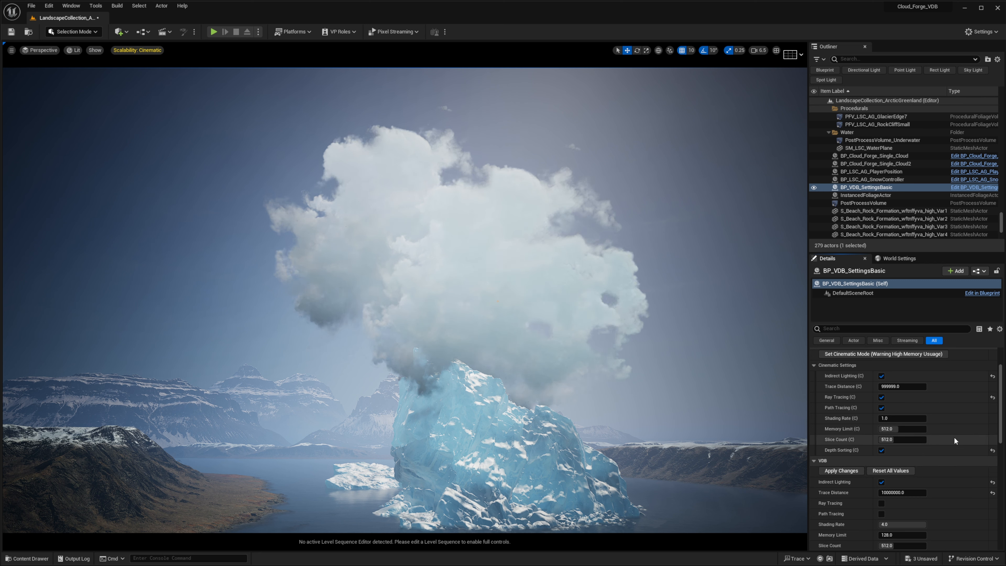
{"action": "scroll", "coordinate": [906, 444], "scroll_direction": "up", "scroll_amount": 1}
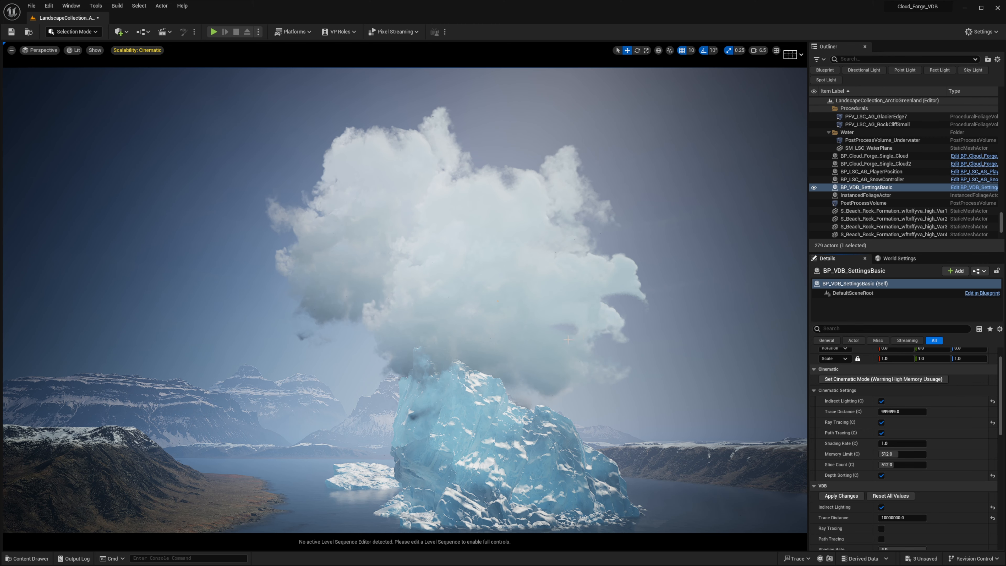
{"action": "right_click_drag", "start_coordinate": [515, 297], "coordinate": [460, 278]}
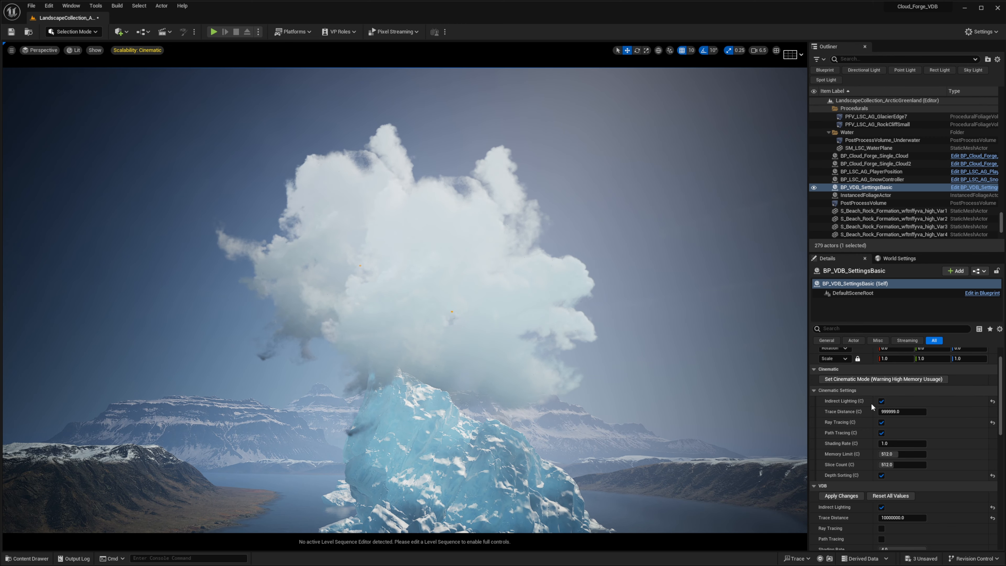
{"action": "scroll", "coordinate": [862, 408], "scroll_direction": "down", "scroll_amount": 2}
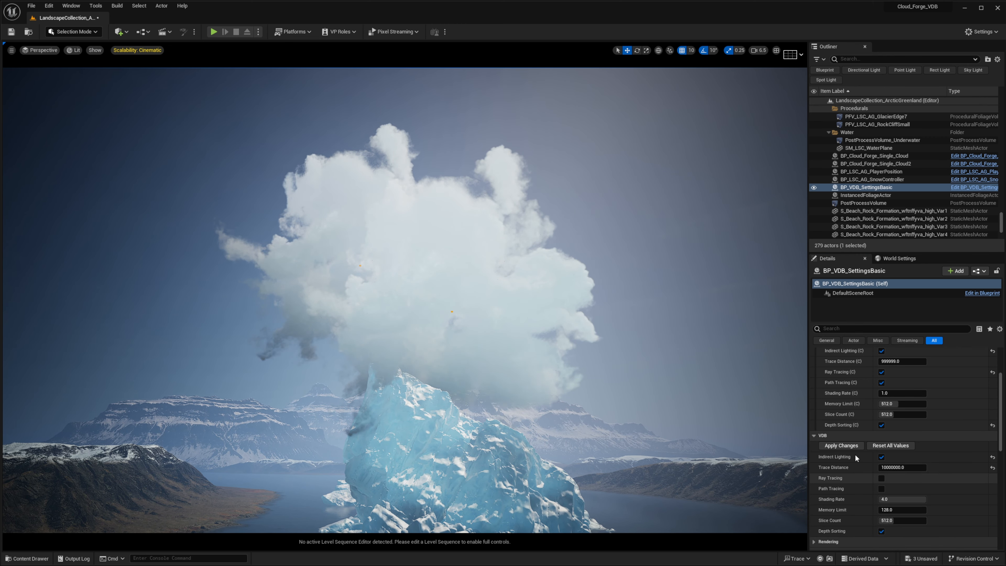
{"action": "right_click_drag", "start_coordinate": [495, 297], "coordinate": [461, 296]}
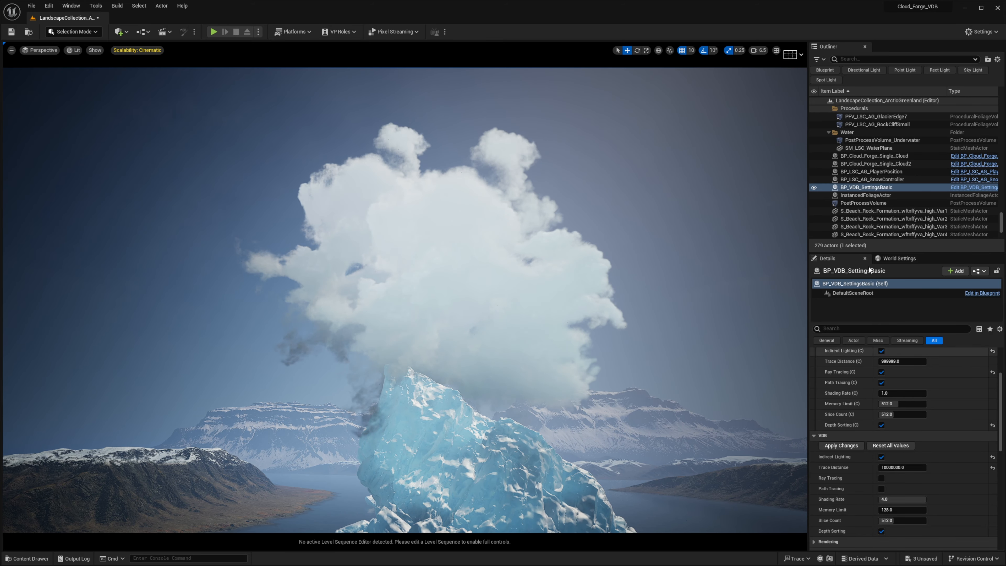
{"action": "left_click", "coordinate": [871, 196]}
{"action": "left_click", "coordinate": [870, 188]}
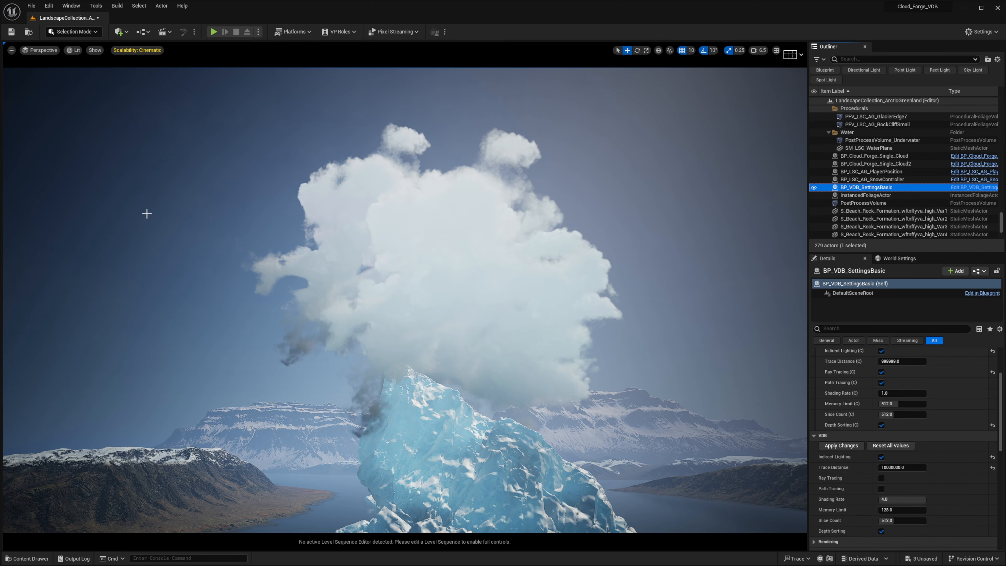
{"action": "right_click_drag", "start_coordinate": [146, 214], "coordinate": [93, 214]}
{"action": "right_click_drag", "start_coordinate": [420, 238], "coordinate": [420, 228]}
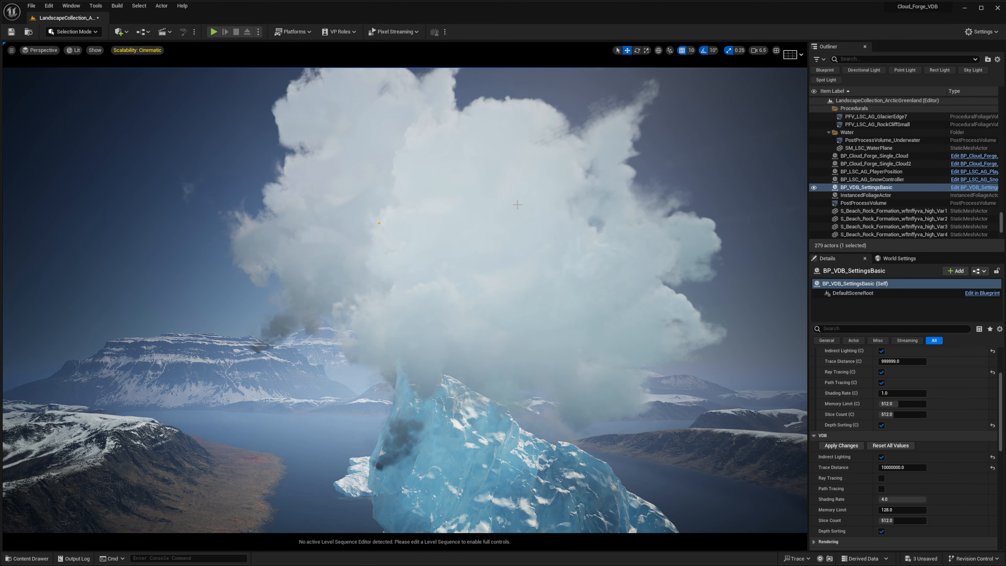
{"action": "right_click_drag", "start_coordinate": [517, 205], "coordinate": [444, 218]}
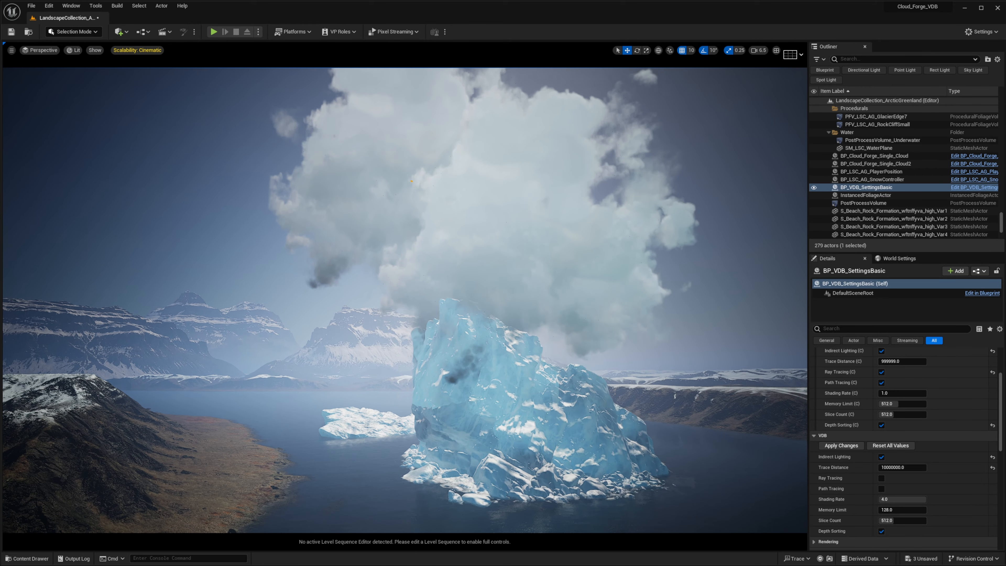
{"action": "right_click_drag", "start_coordinate": [467, 306], "coordinate": [520, 278]}
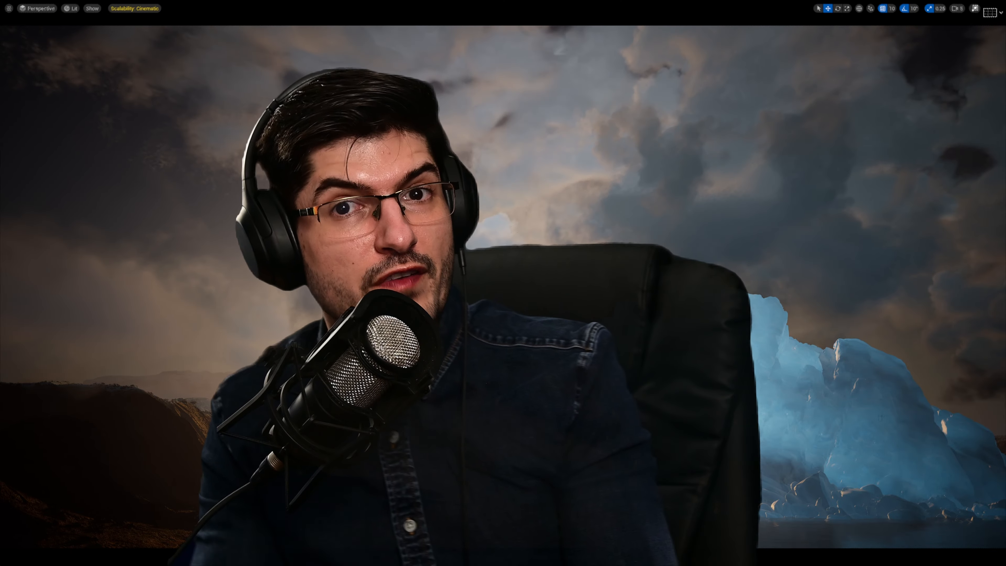